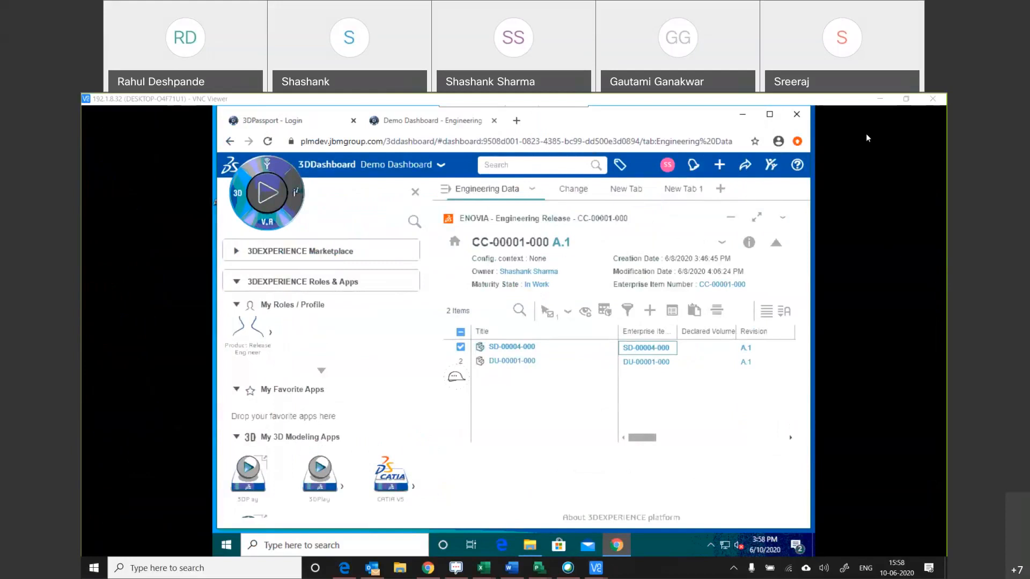
Close the dashboard's apps panel and set the VNC Viewer session's picture quality to High.
left_click(416, 193)
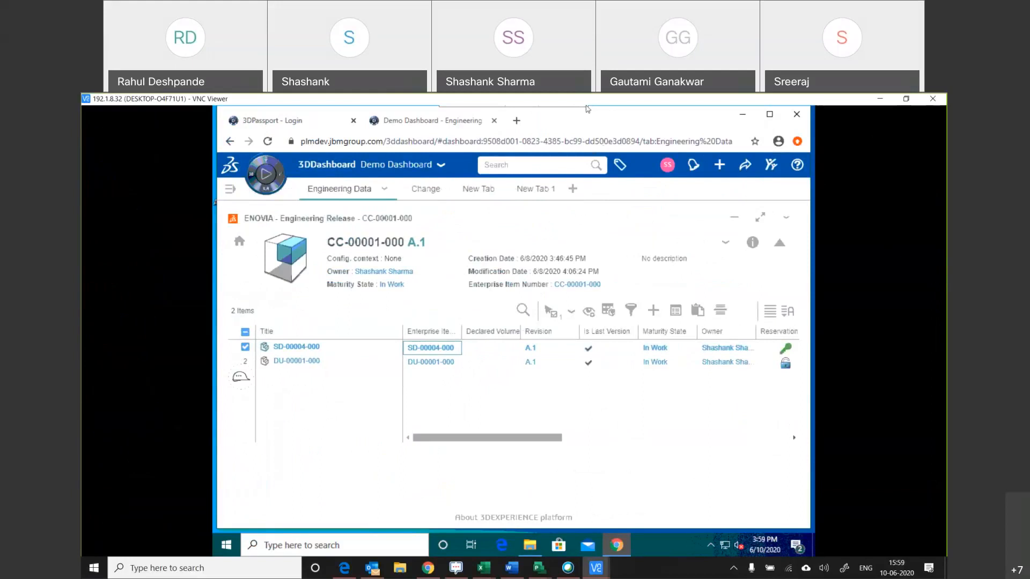
mouse_move(587, 109)
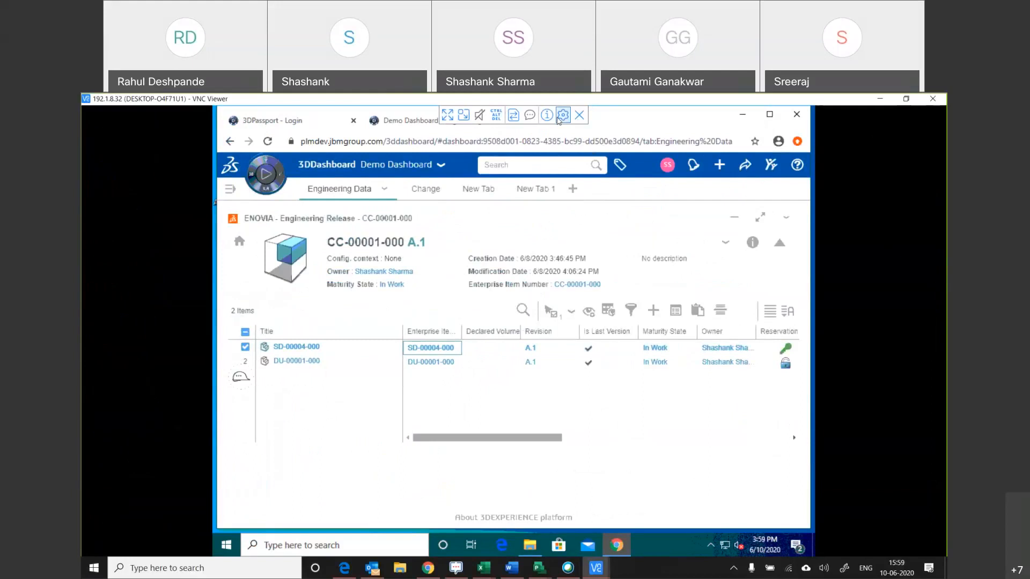
left_click(563, 116)
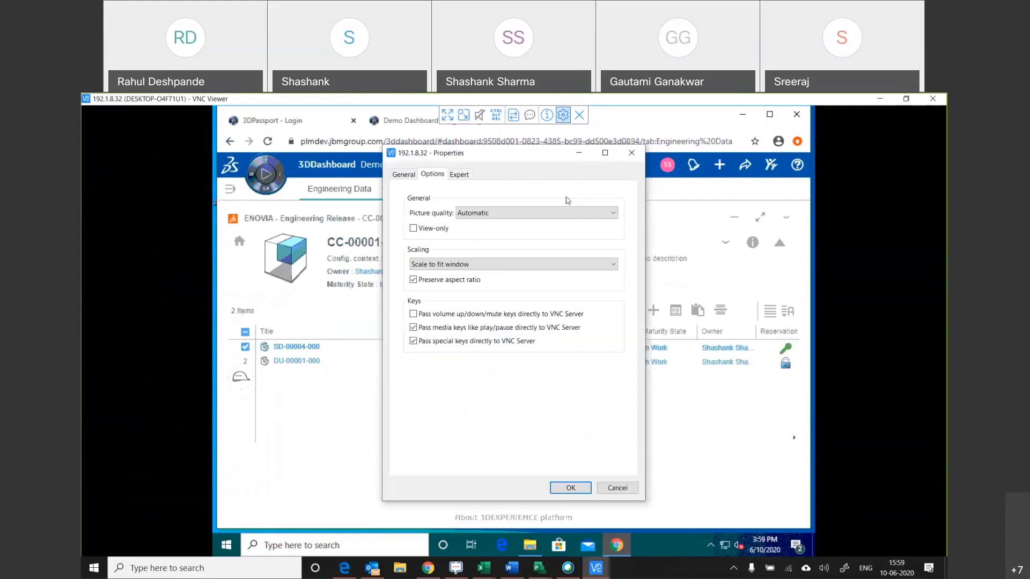
left_click(483, 212)
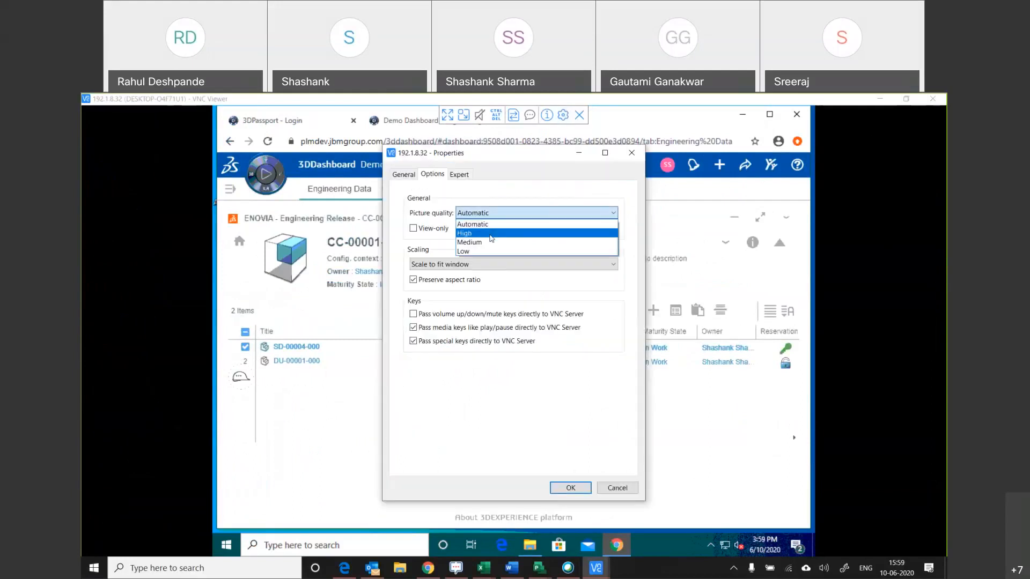
left_click(491, 236)
left_click(584, 486)
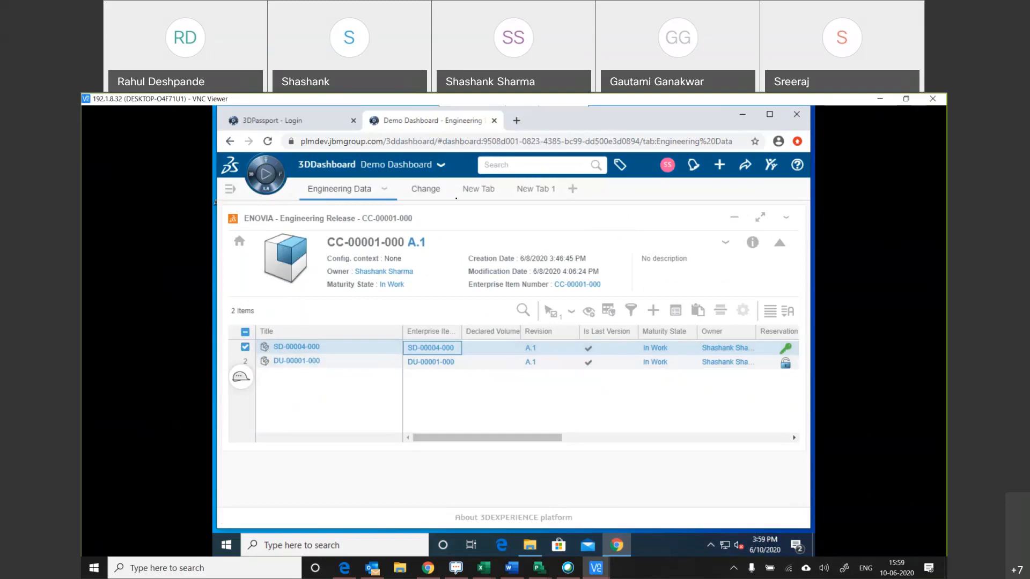
Add the Product Explorer app from My Social And Collaborative Apps to the empty New Tab 1 dashboard tab.
left_click(476, 190)
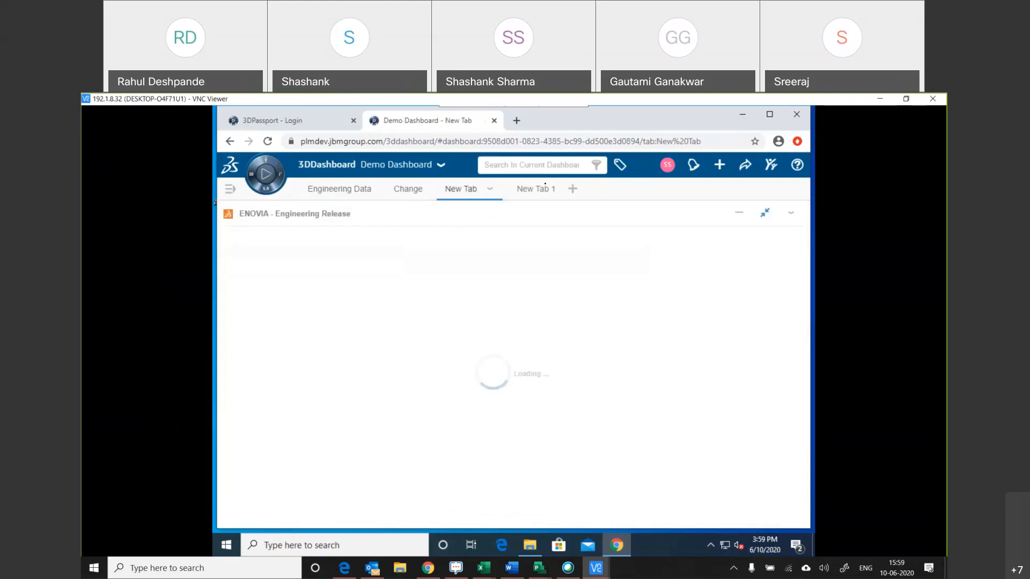
left_click(550, 189)
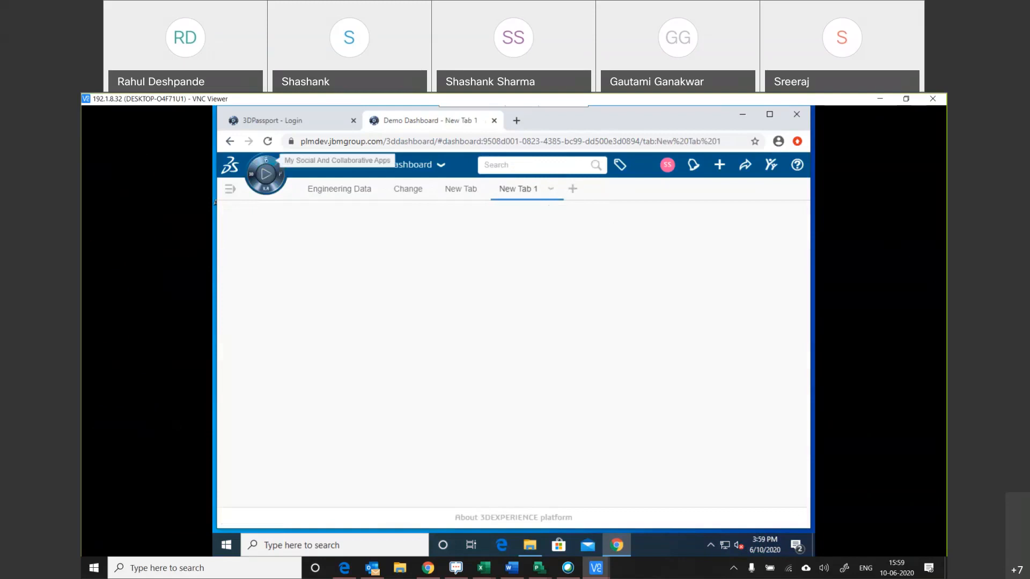
left_click(266, 160)
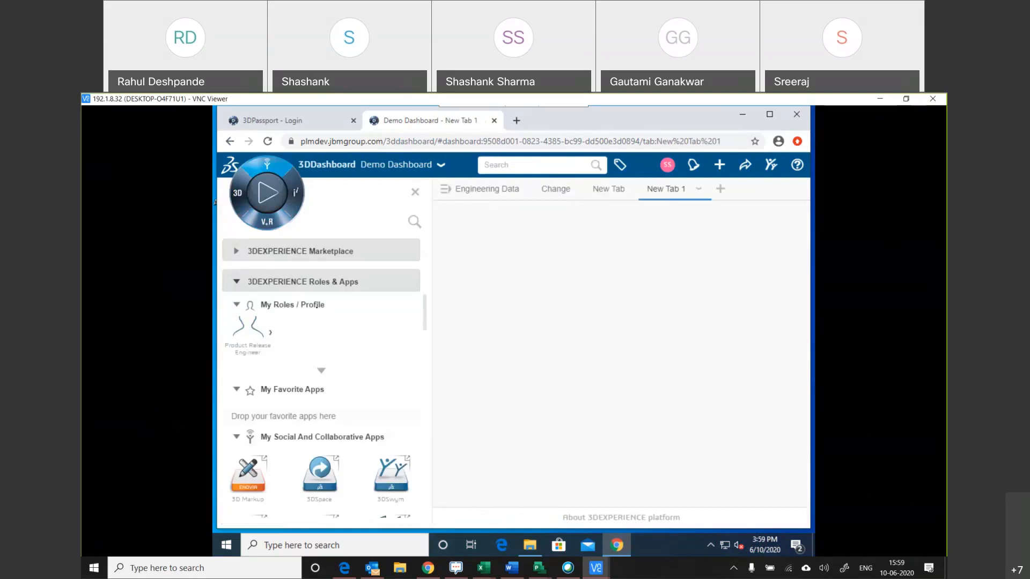
scroll(359, 394, "down", 10)
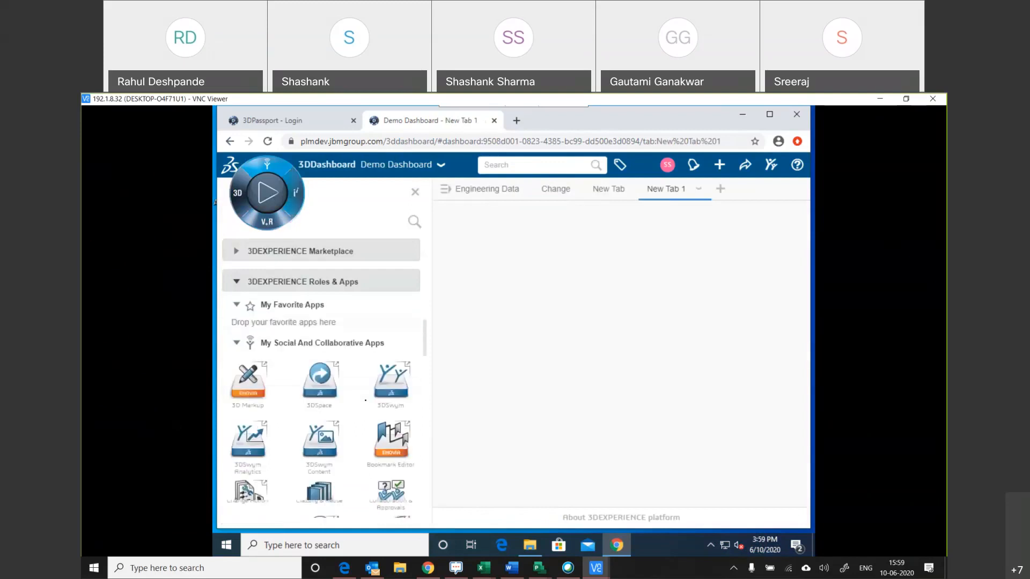
scroll(365, 401, "down", 3)
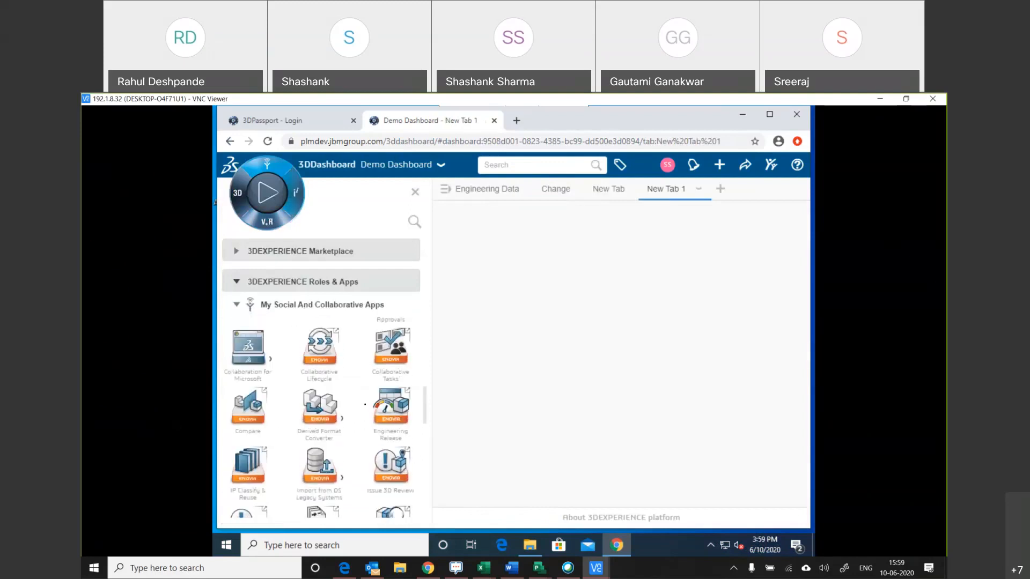
scroll(364, 405, "down", 3)
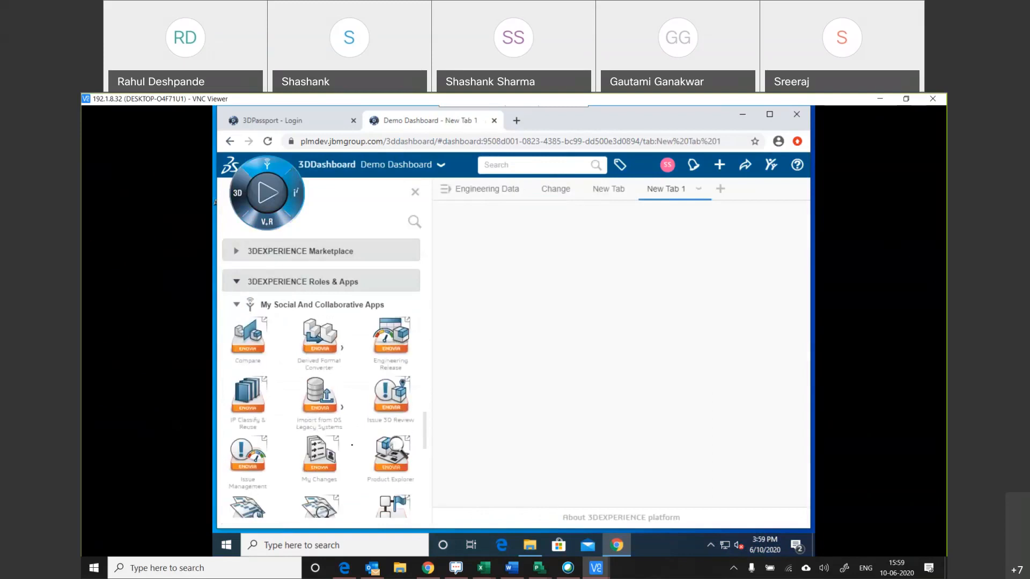
scroll(325, 417, "down", 3)
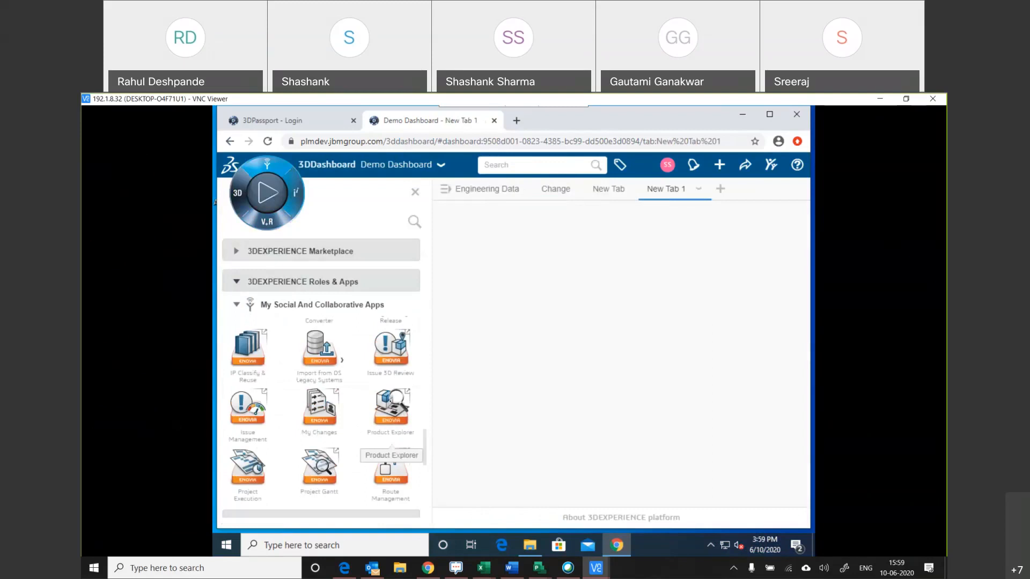
left_click_drag(391, 407, 548, 322)
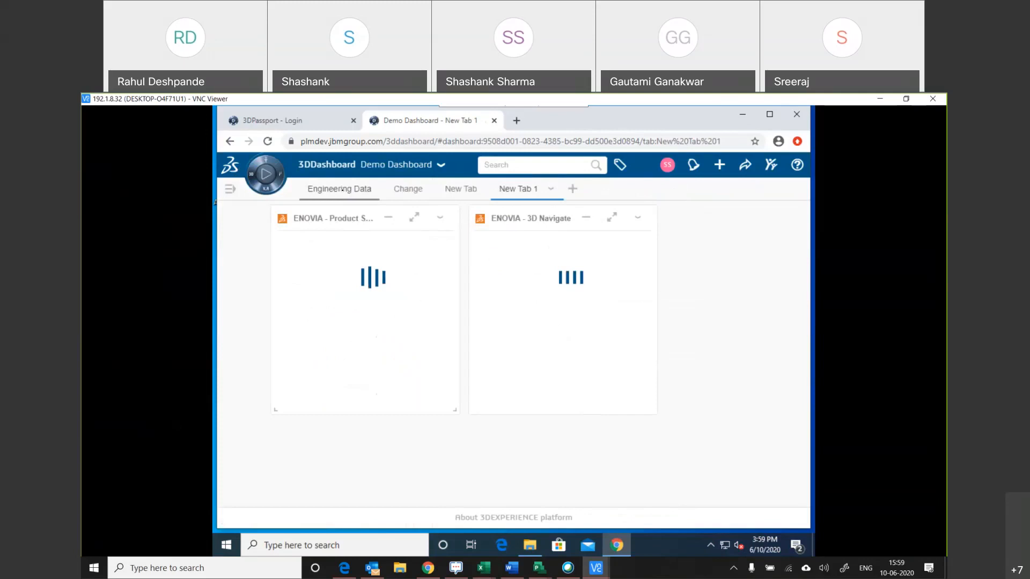
Load product CC-00001-000 from the Engineering Data tab into Product Structure Explore on New Tab 1 and close the filter panel.
left_click(339, 189)
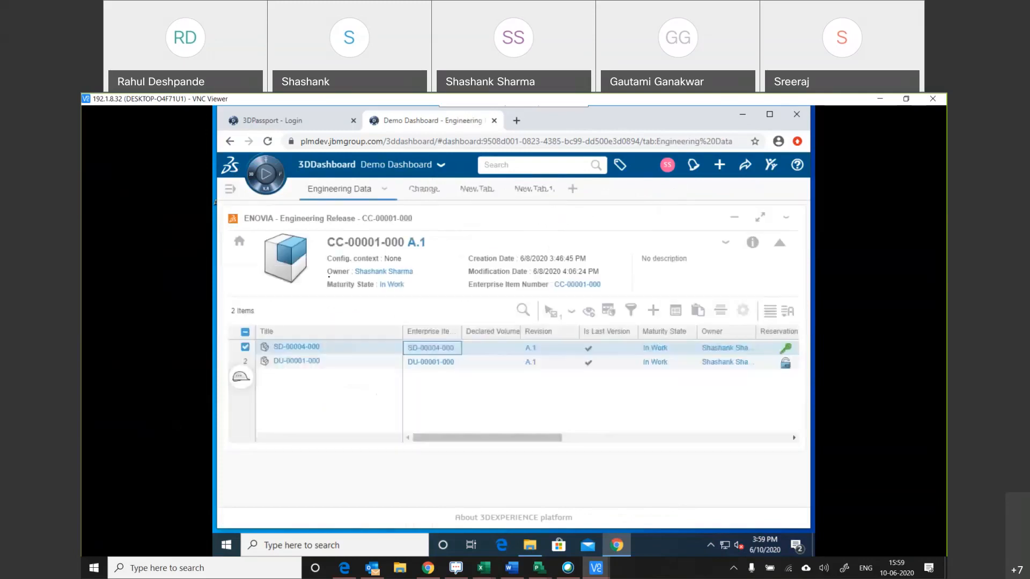
left_click_drag(507, 188, 324, 384)
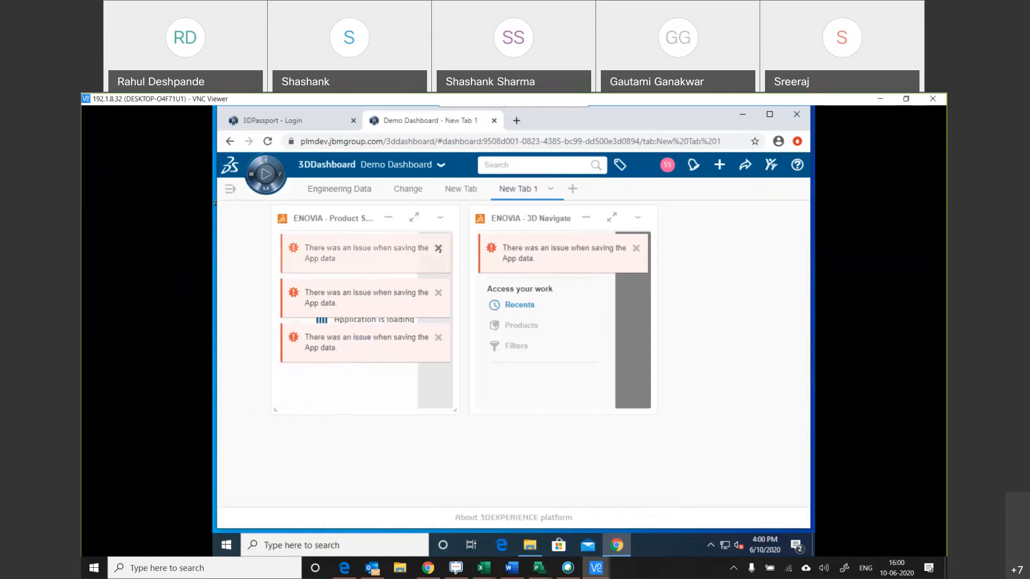
left_click(438, 248)
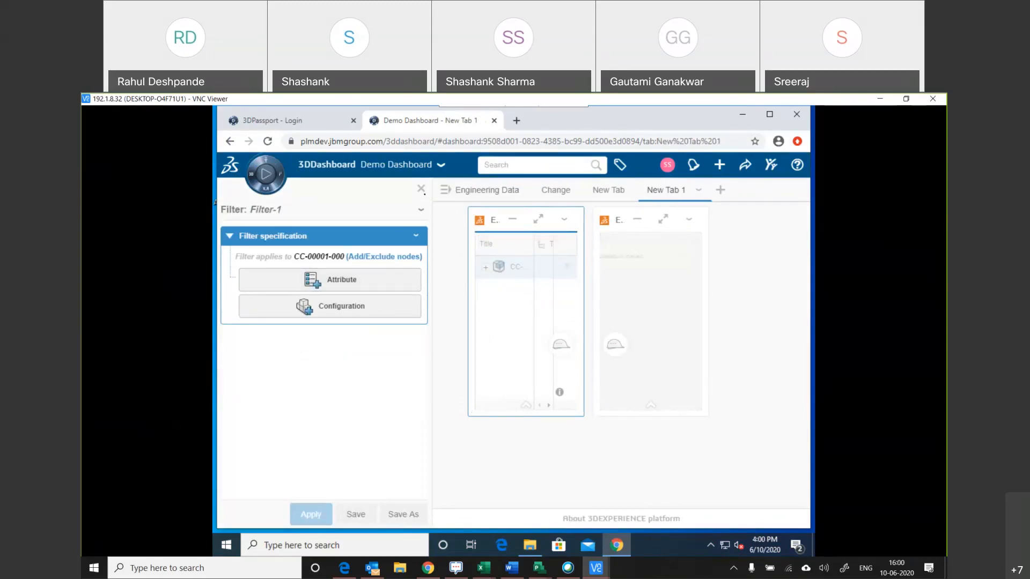
left_click(421, 188)
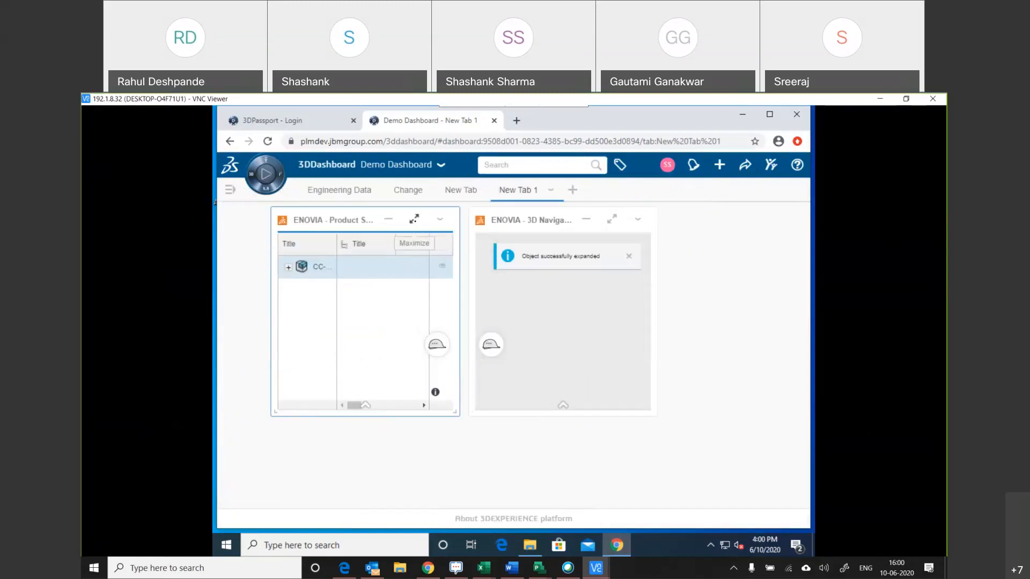
Maximize Product Structure Explore, expand CC-00001-000, and open the product with CATIA V5.
left_click(414, 219)
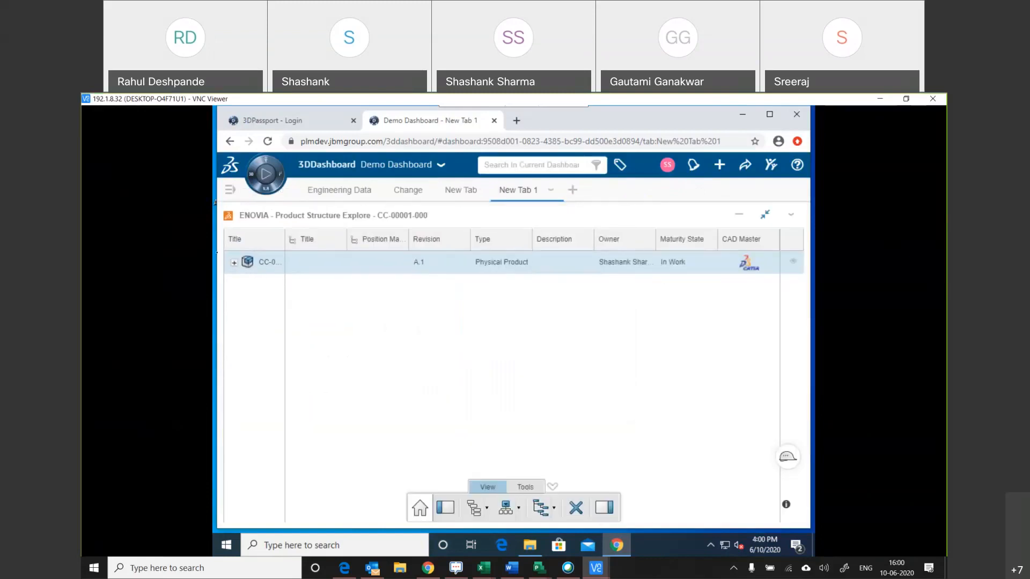
left_click(234, 262)
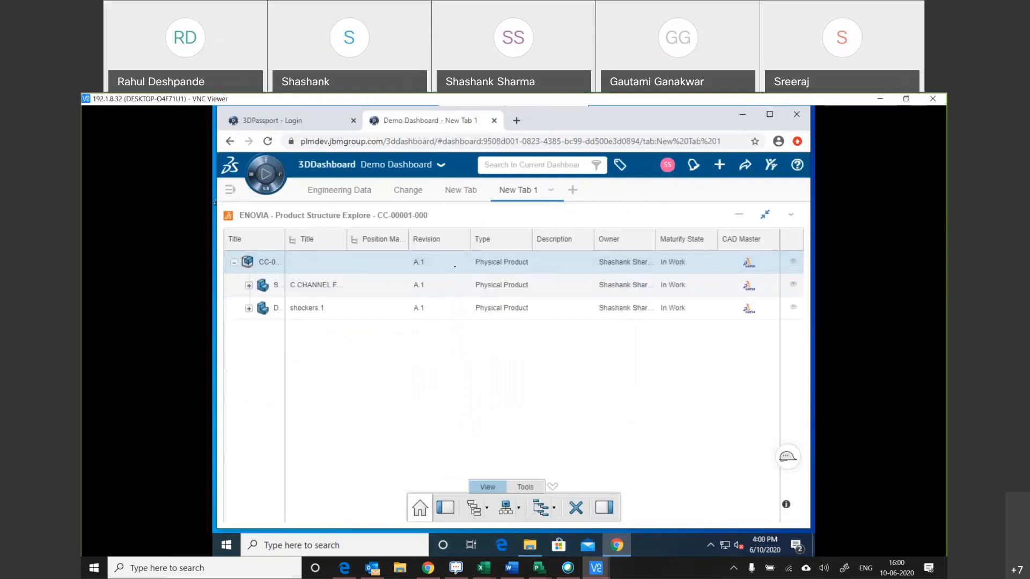
right_click(266, 263)
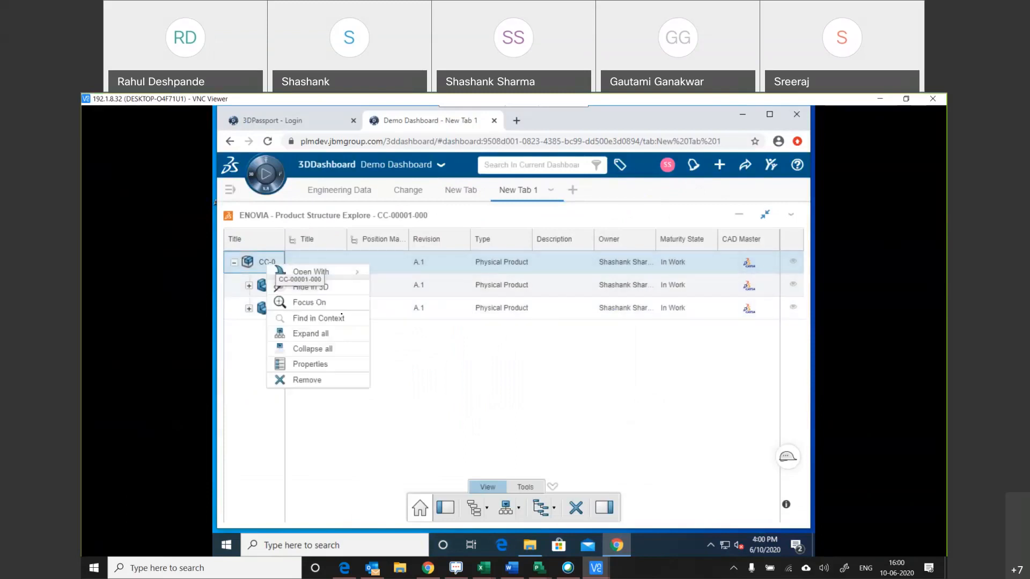
mouse_move(343, 275)
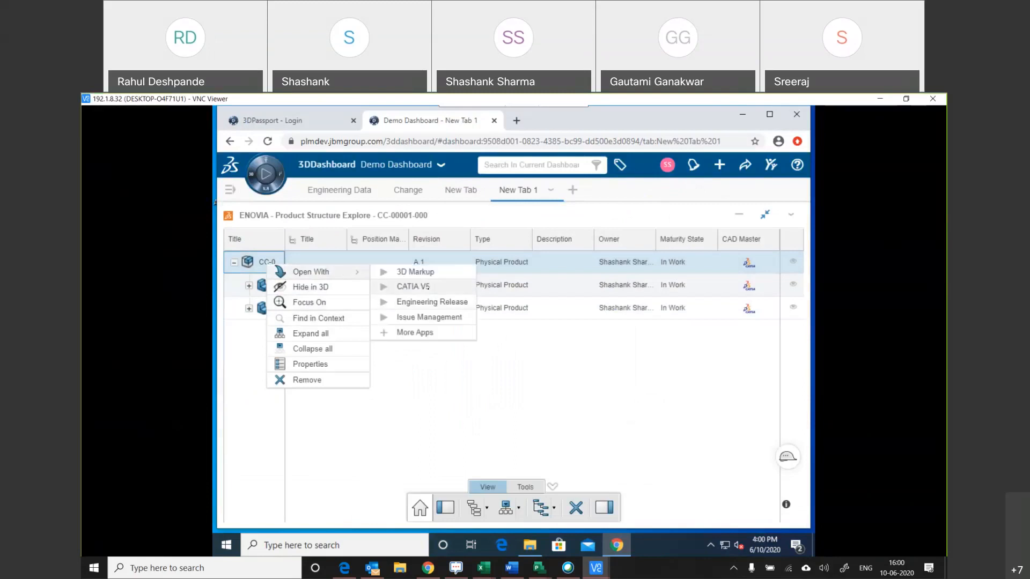
left_click(427, 287)
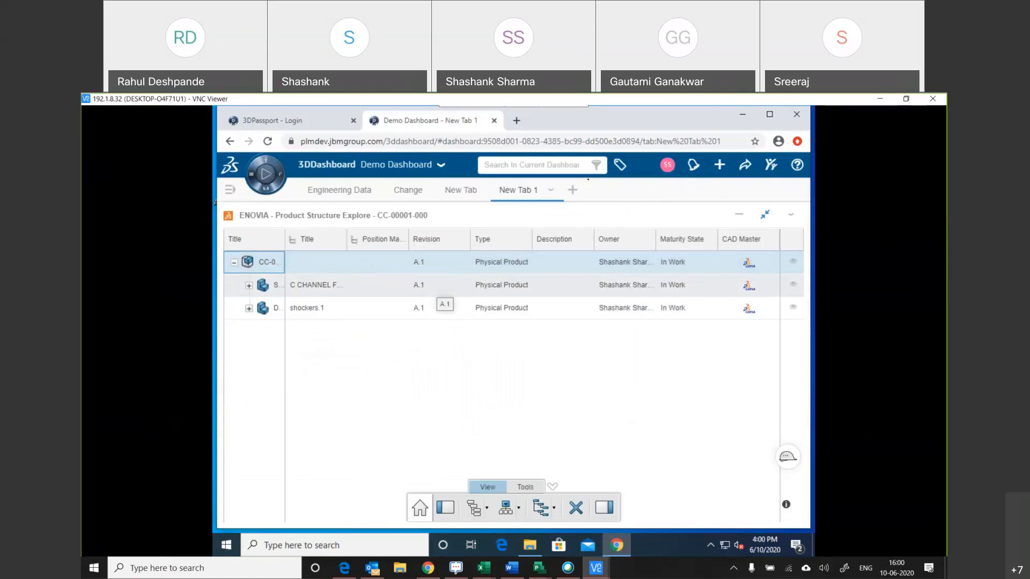
Rename the New Tab 1 dashboard tab as Product Structure.
double_click(511, 190)
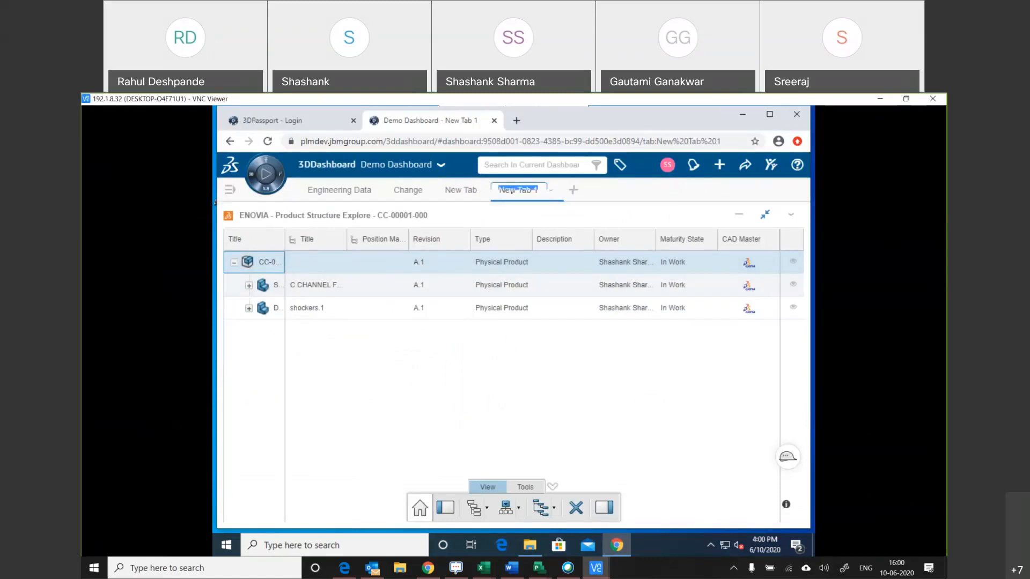
type("Pro")
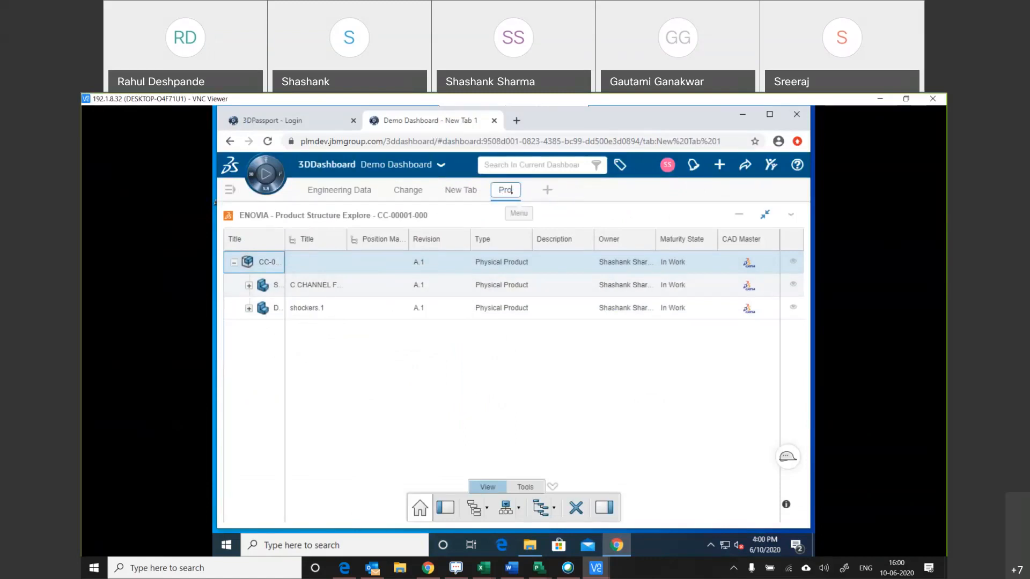
type("duct S")
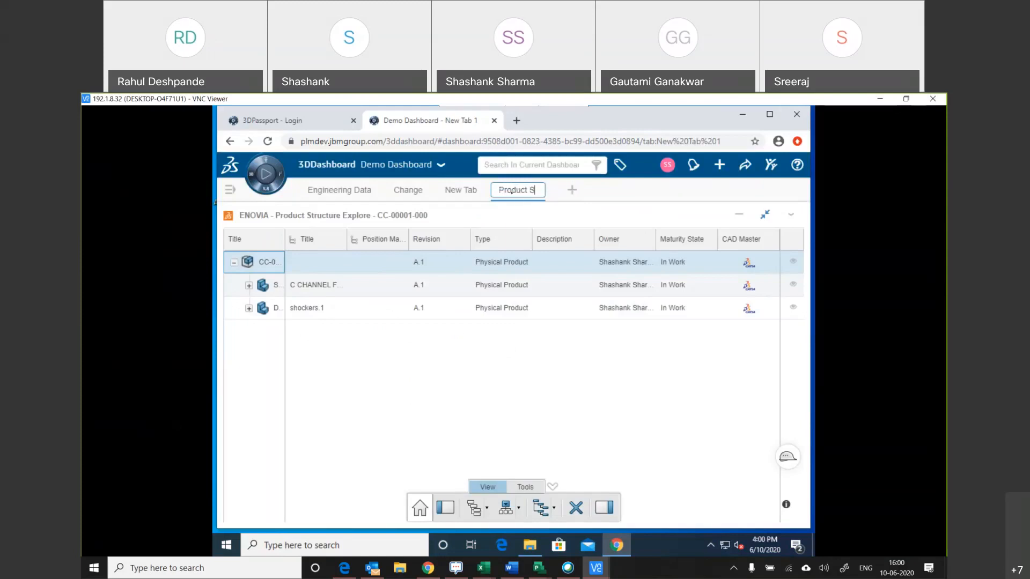
type("tructure")
left_click(460, 380)
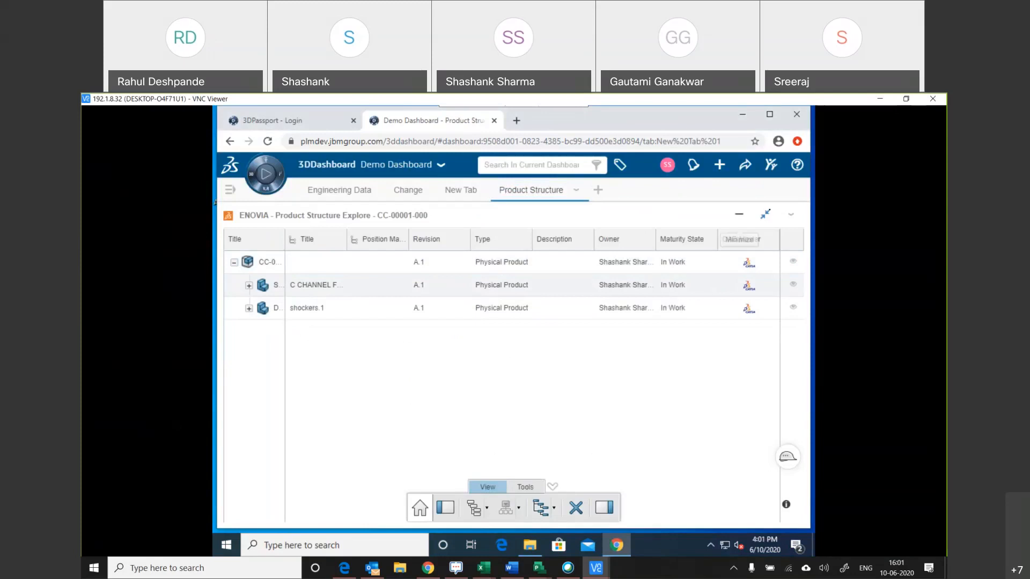
Restore the maximized Product Structure Explore widget, then enlarge it and the 3D Navigate widget and spread them across the dashboard.
left_click(738, 214)
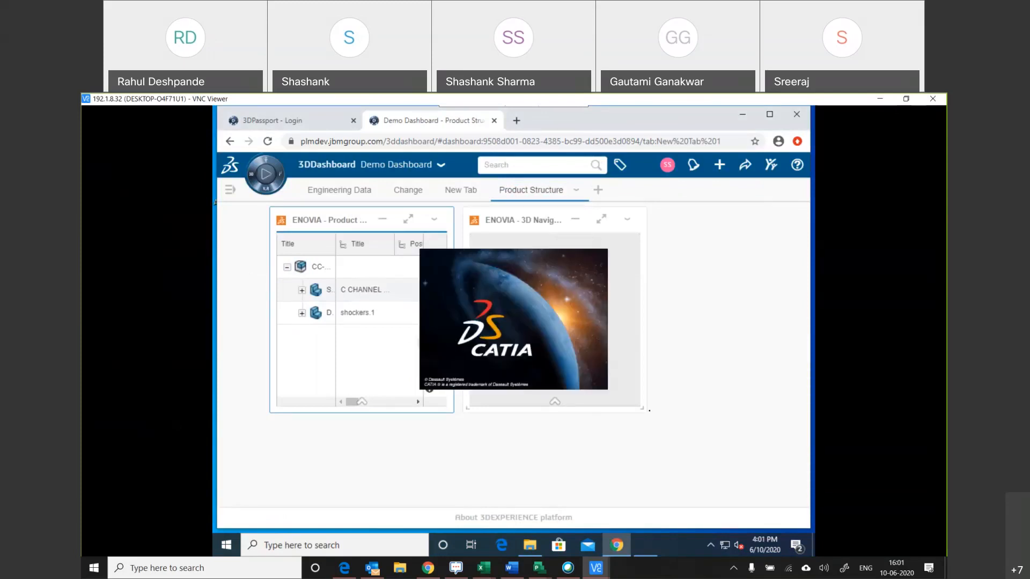
left_click_drag(733, 458, 760, 474)
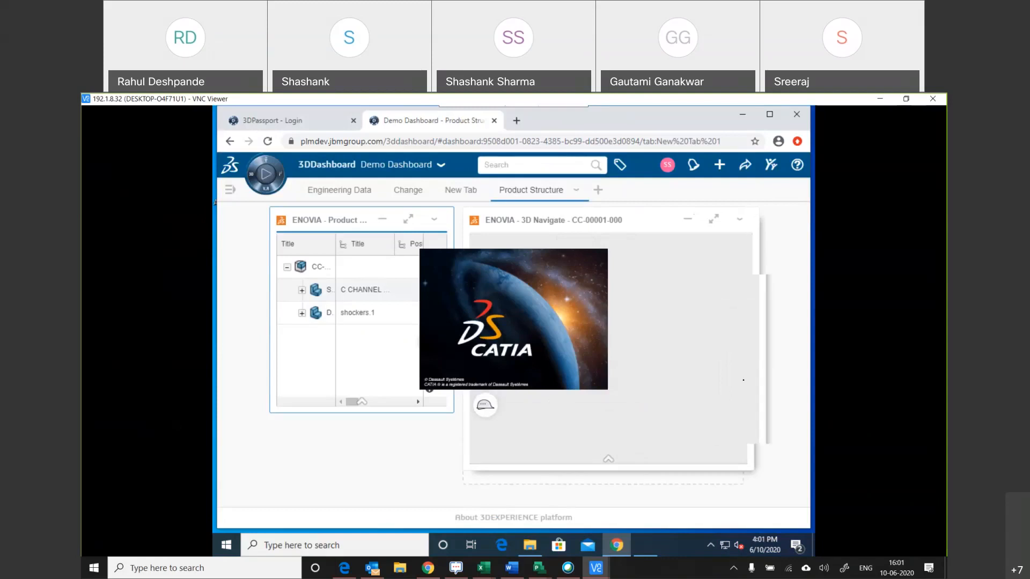
left_click_drag(621, 221, 672, 221)
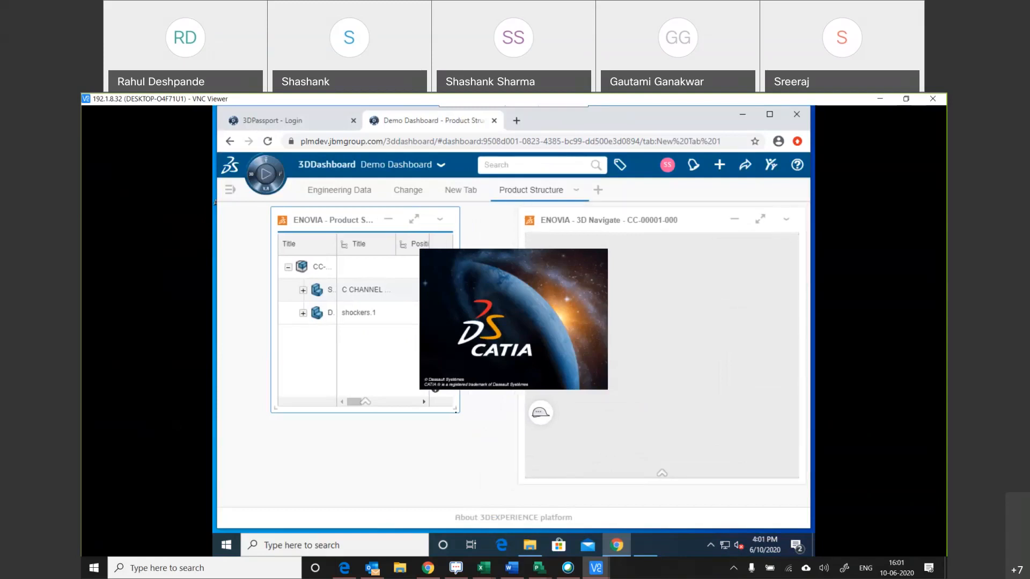
left_click_drag(481, 464, 505, 465)
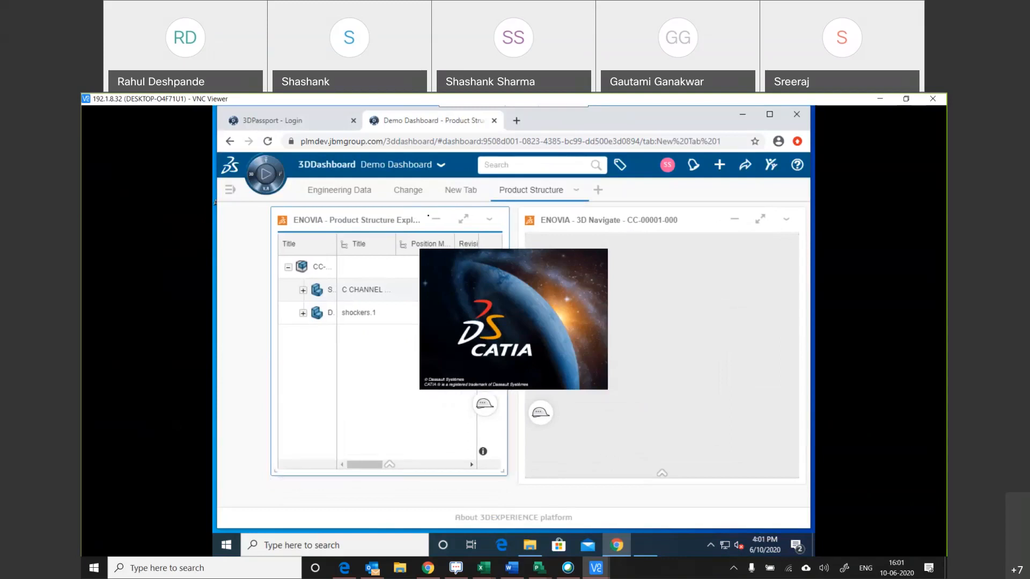
left_click_drag(349, 219, 330, 217)
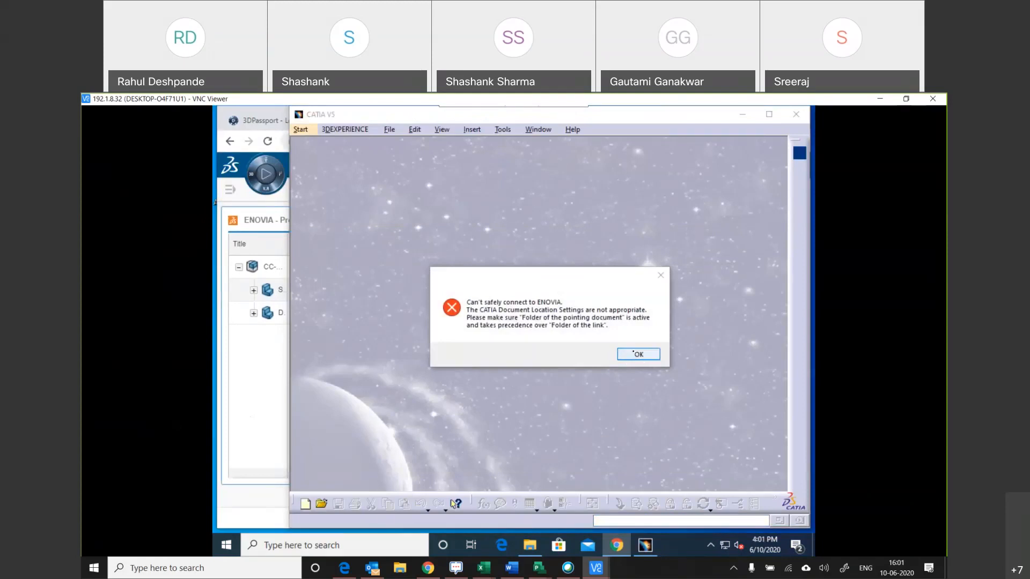
Dismiss the ENOVIA connection error and deactivate the ENOVIA V5 VPM document location in CATIA's linked document localization options.
left_click(632, 358)
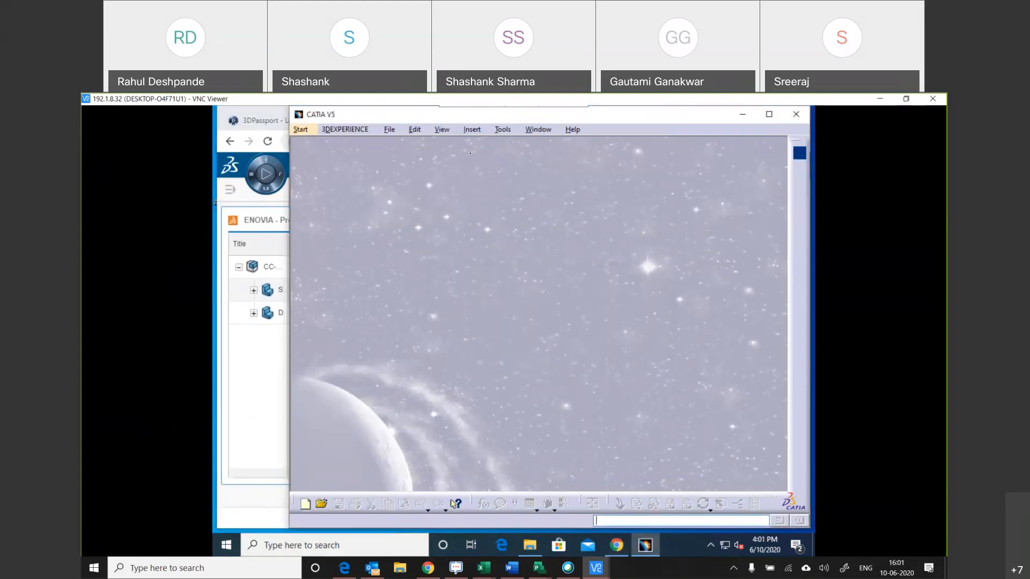
left_click(502, 130)
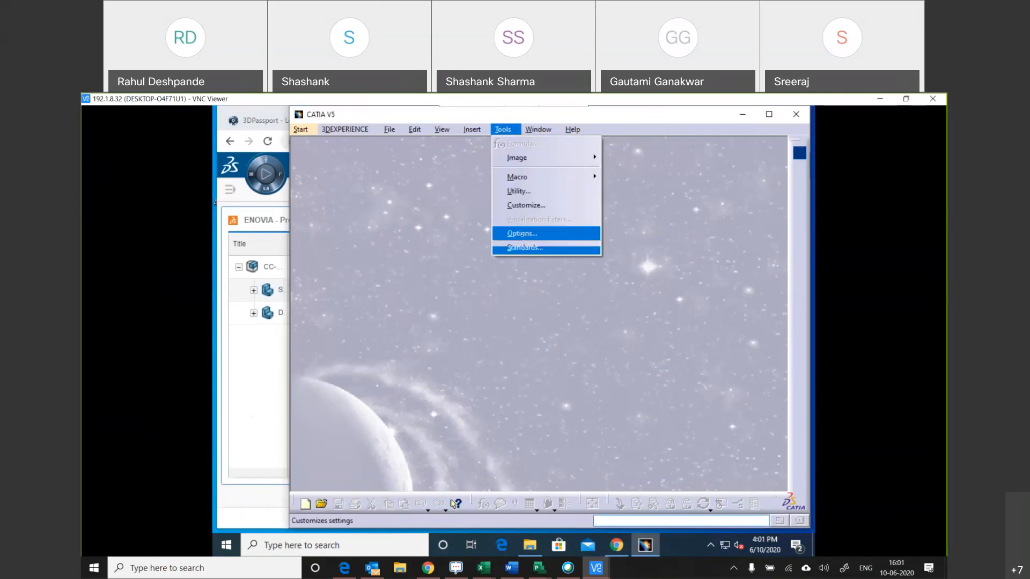
left_click(521, 234)
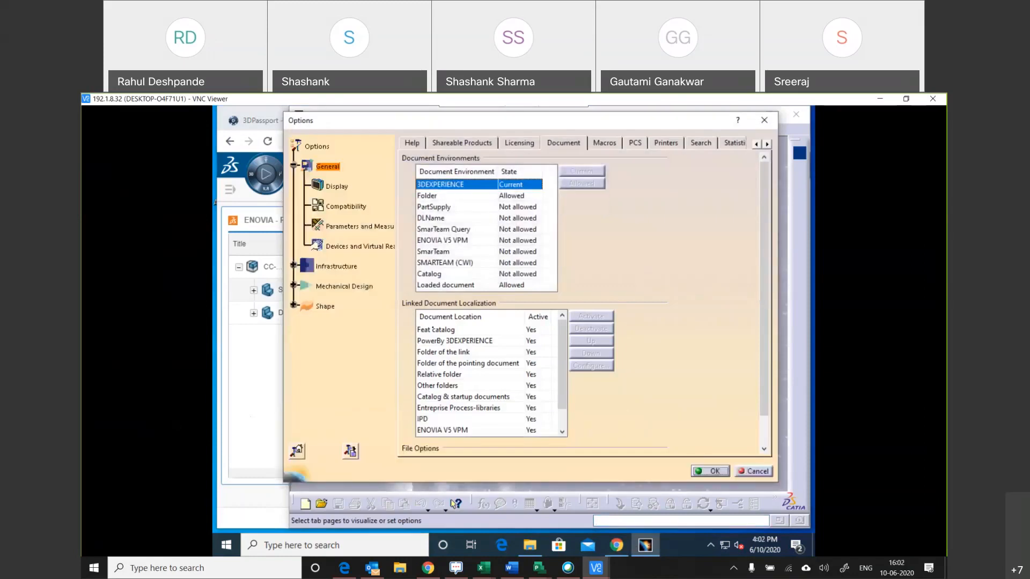
left_click(443, 341)
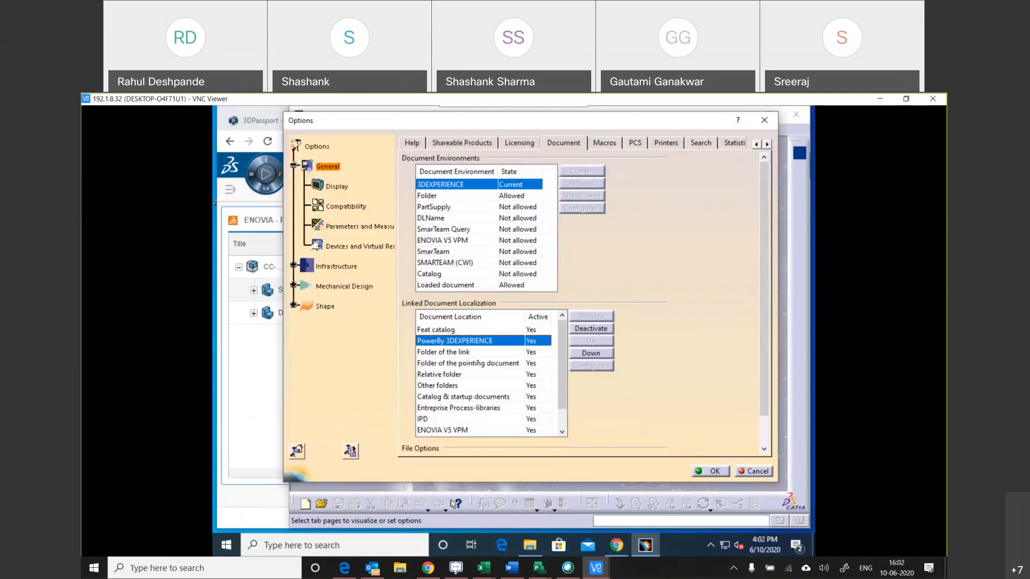
left_click(459, 430)
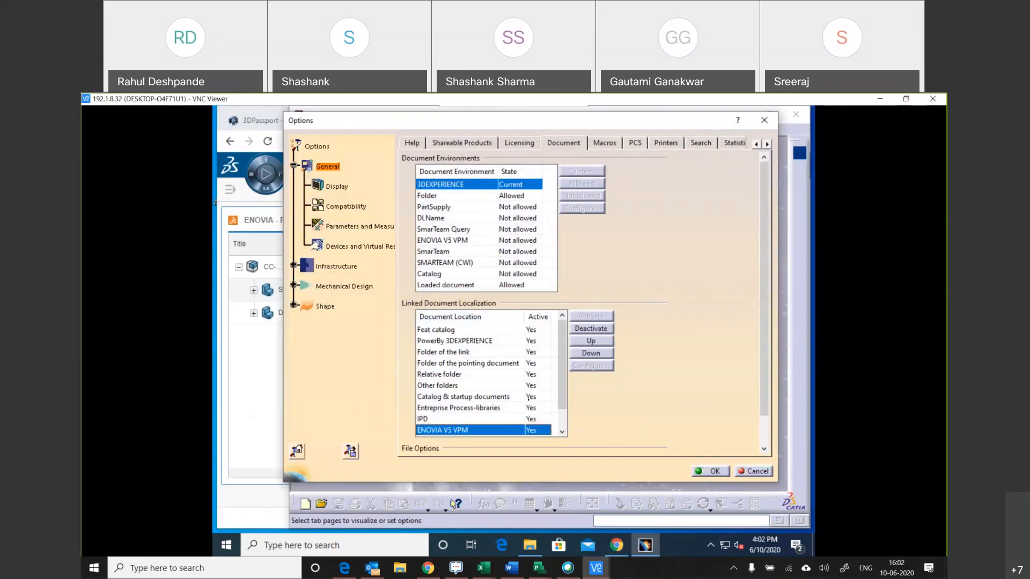
left_click(591, 329)
left_click(611, 328)
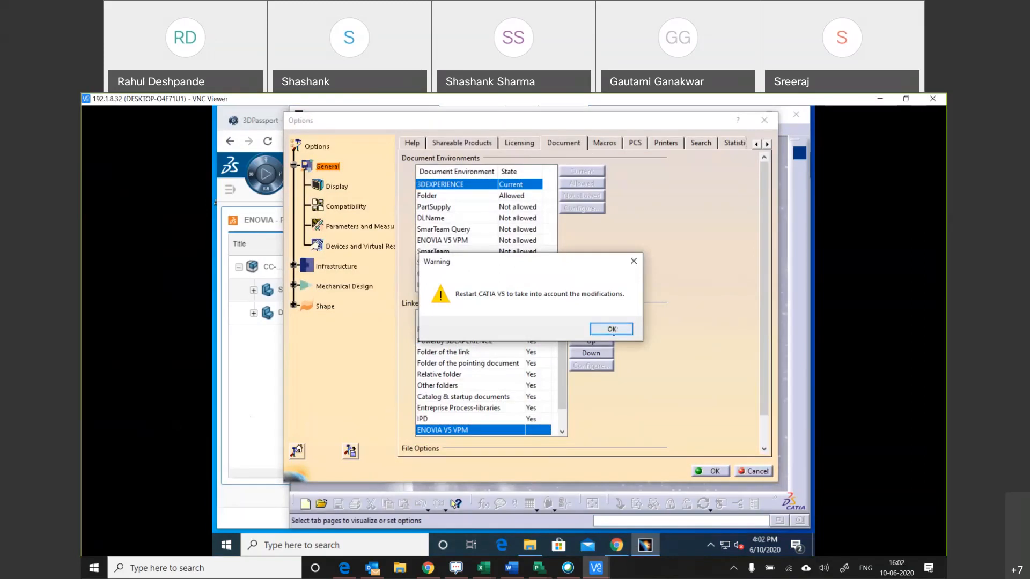
Deactivate the ENOVIA VPM database and SmarTeam document locations and accept the options.
scroll(513, 407, "down", 1)
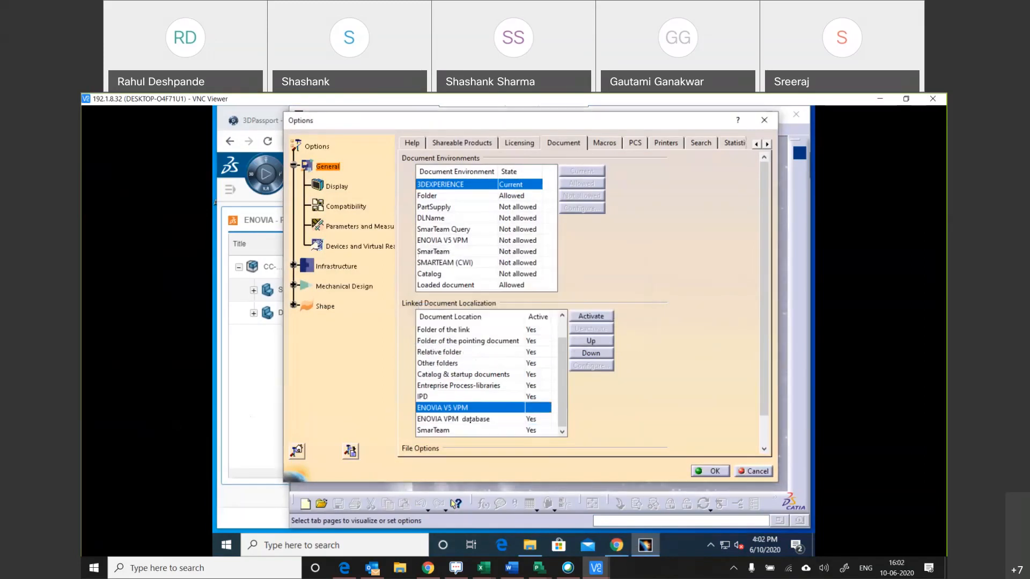
left_click(531, 419)
left_click(591, 328)
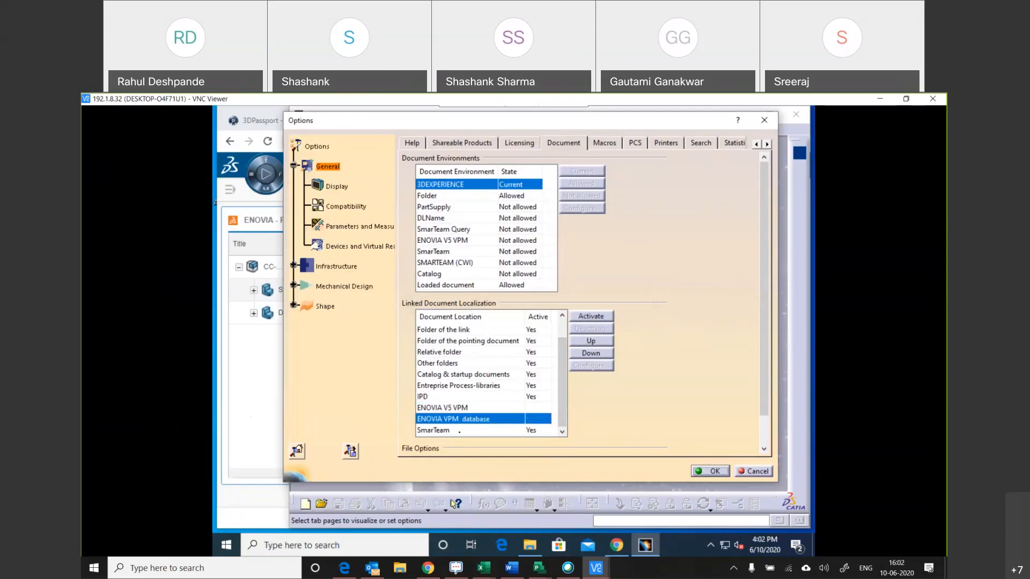
left_click(472, 430)
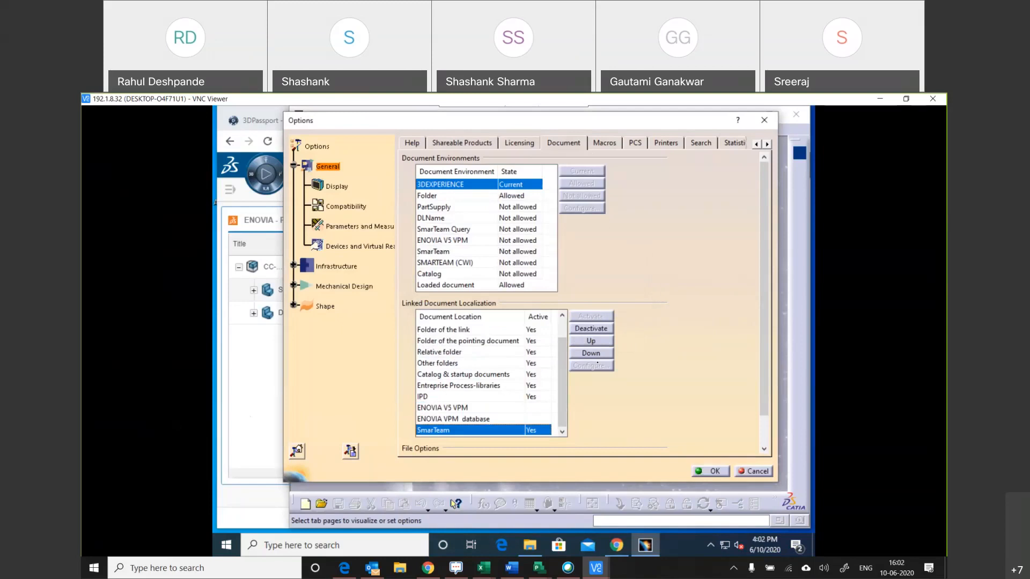
left_click(596, 329)
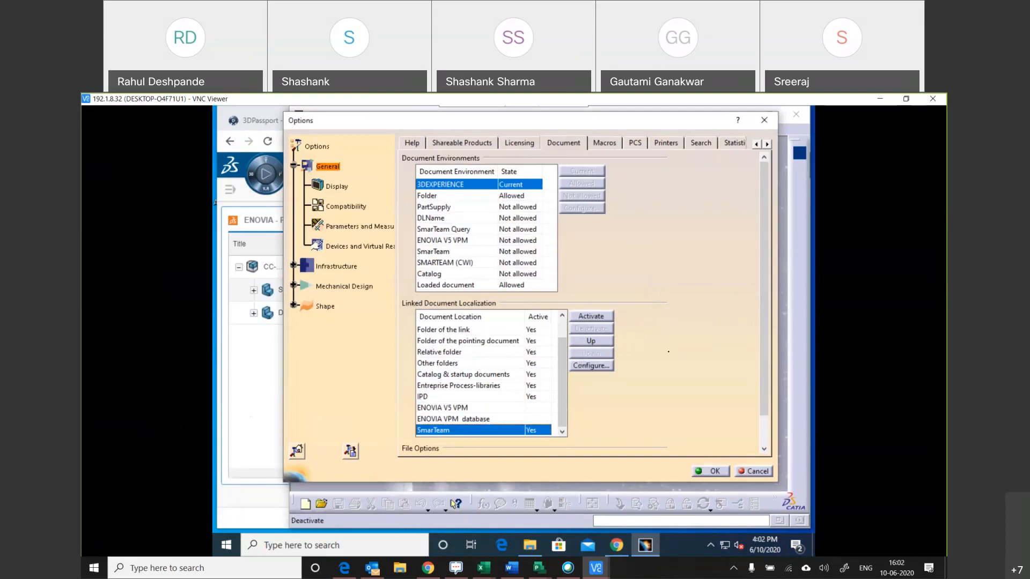
scroll(475, 354, "up", 1)
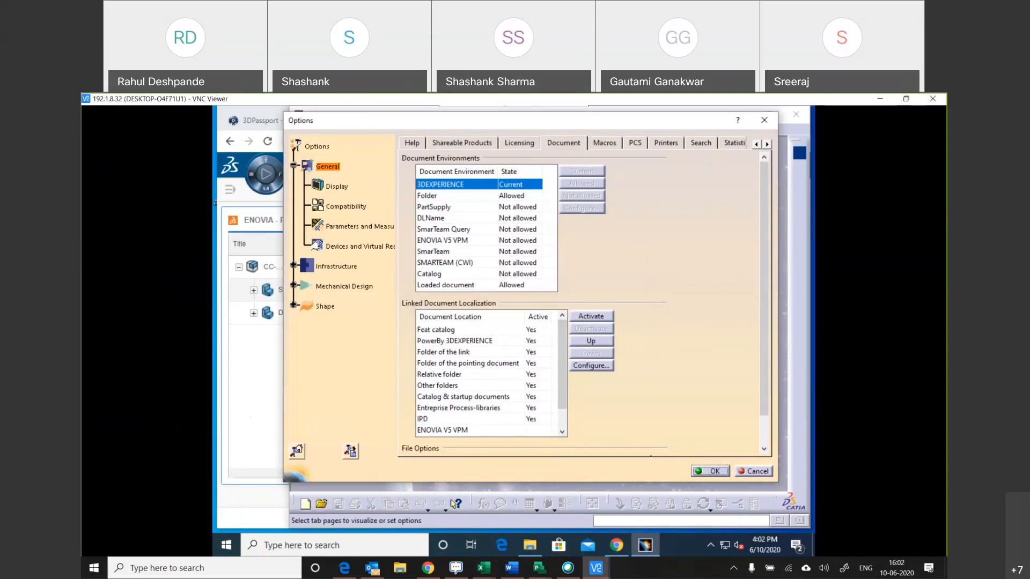
left_click(715, 472)
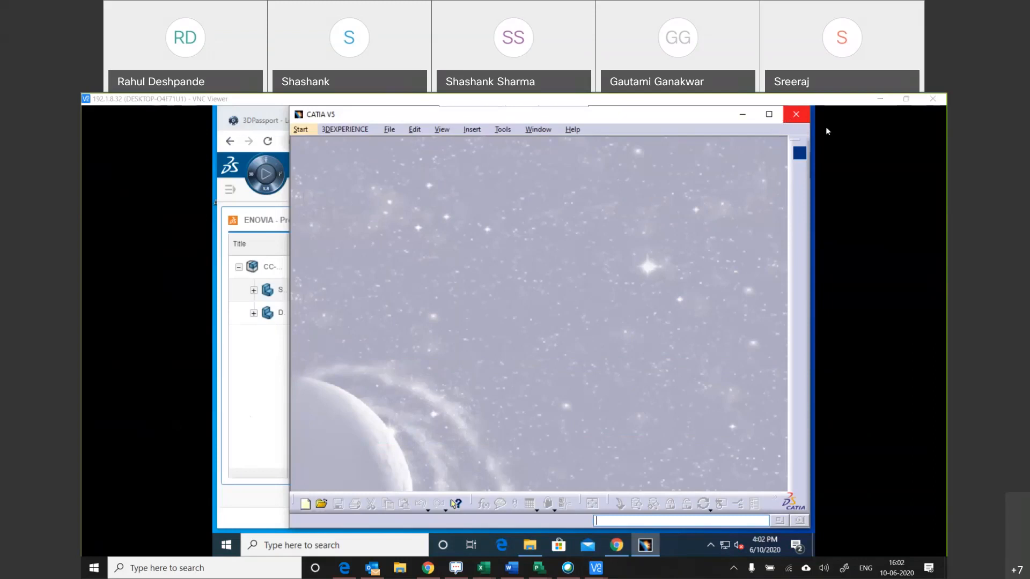
Restart CATIA V5 by reopening product CC-00001-000 with it from the dashboard, and widen the Product Structure Explore widget.
left_click(796, 115)
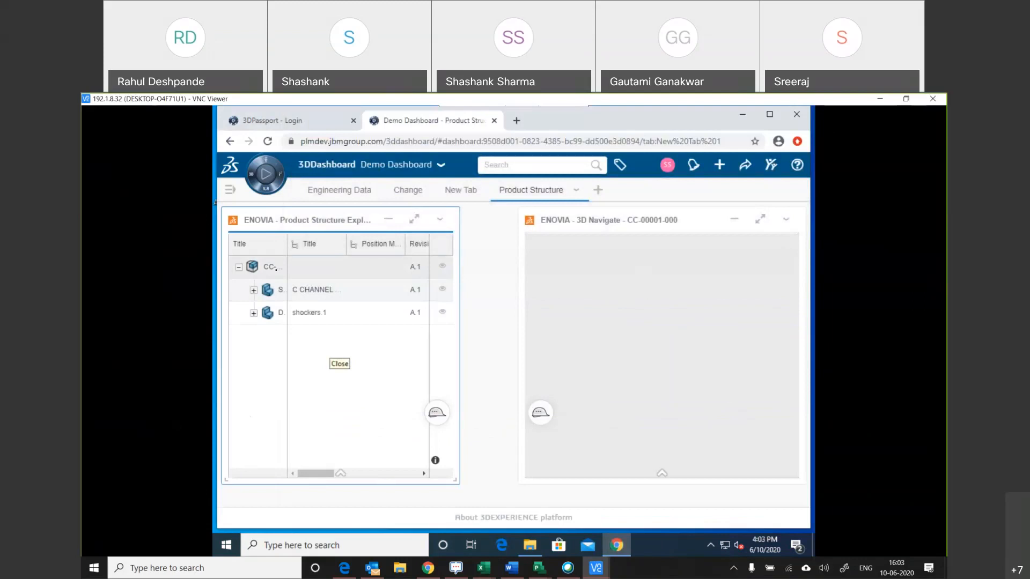
right_click(276, 269)
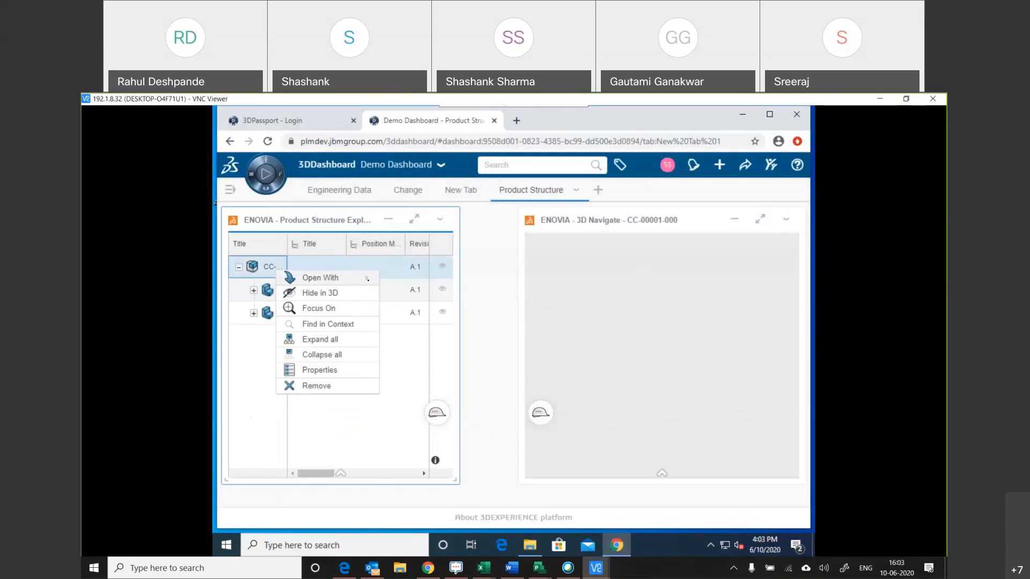
left_click(367, 279)
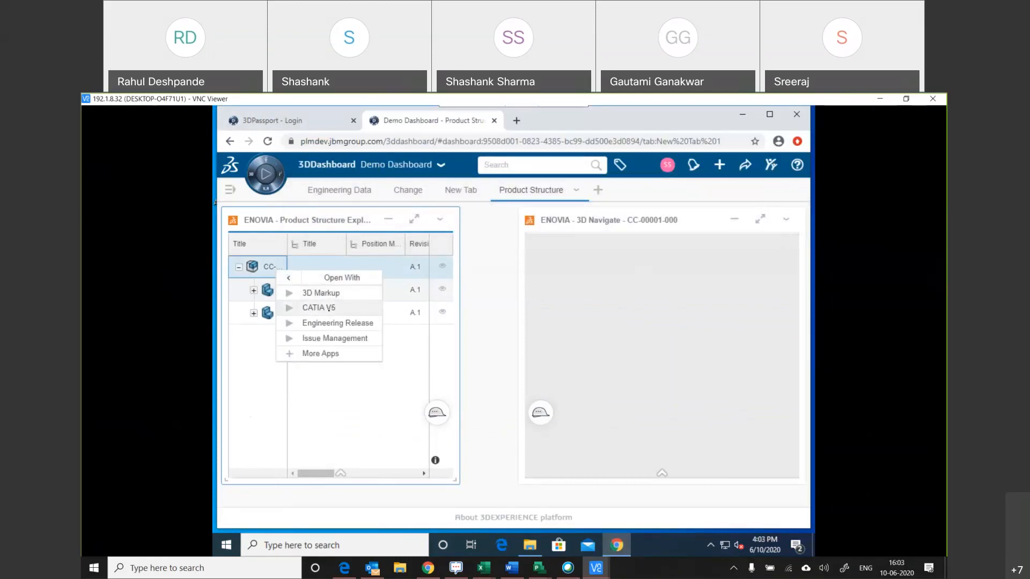
left_click(329, 308)
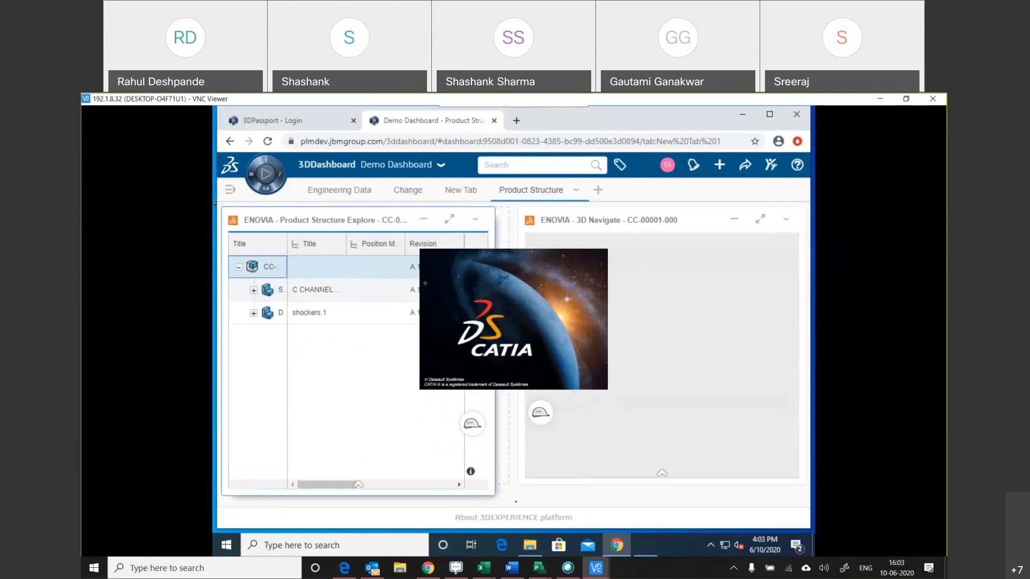
left_click_drag(516, 499, 513, 492)
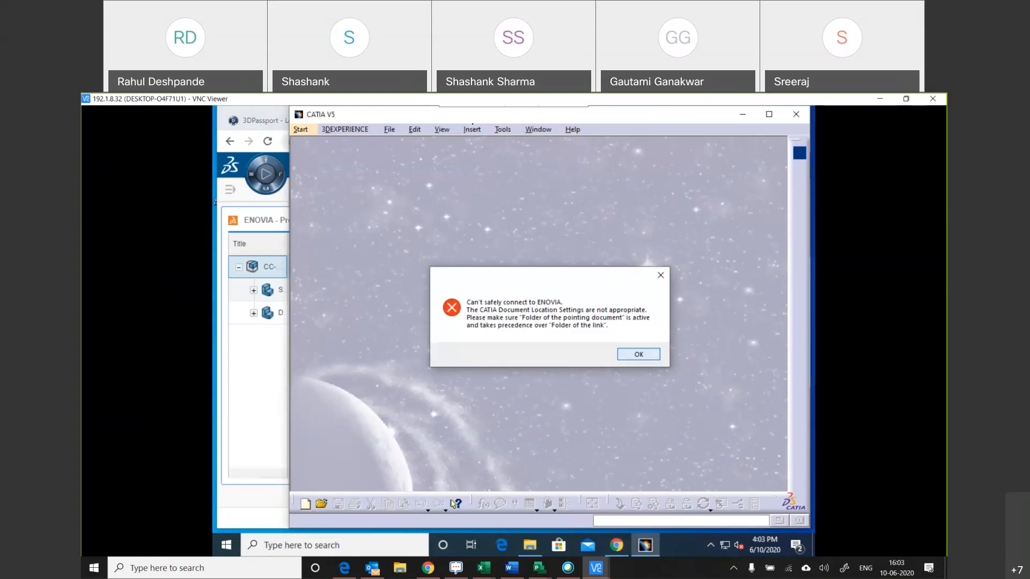
Dismiss the connection error, rank Folder of the pointing document above Folder of the link in the document options, and accept the options.
left_click(638, 353)
left_click(502, 129)
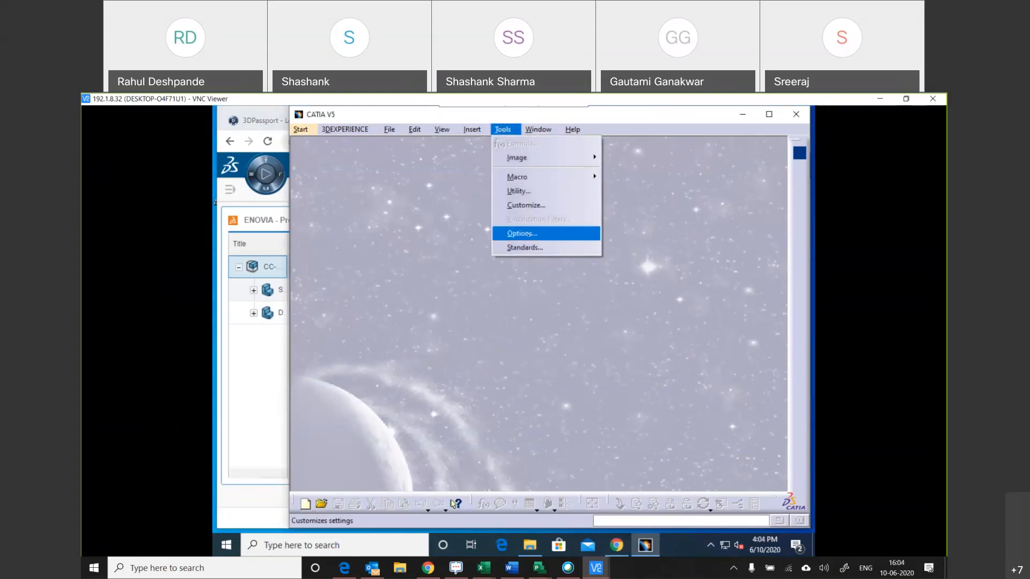
left_click(522, 233)
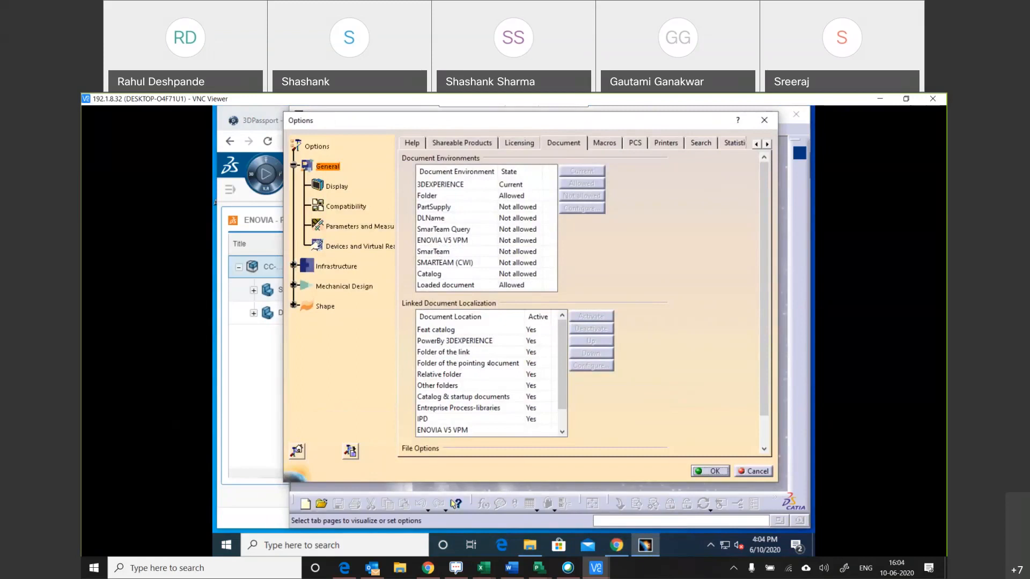
left_click(488, 363)
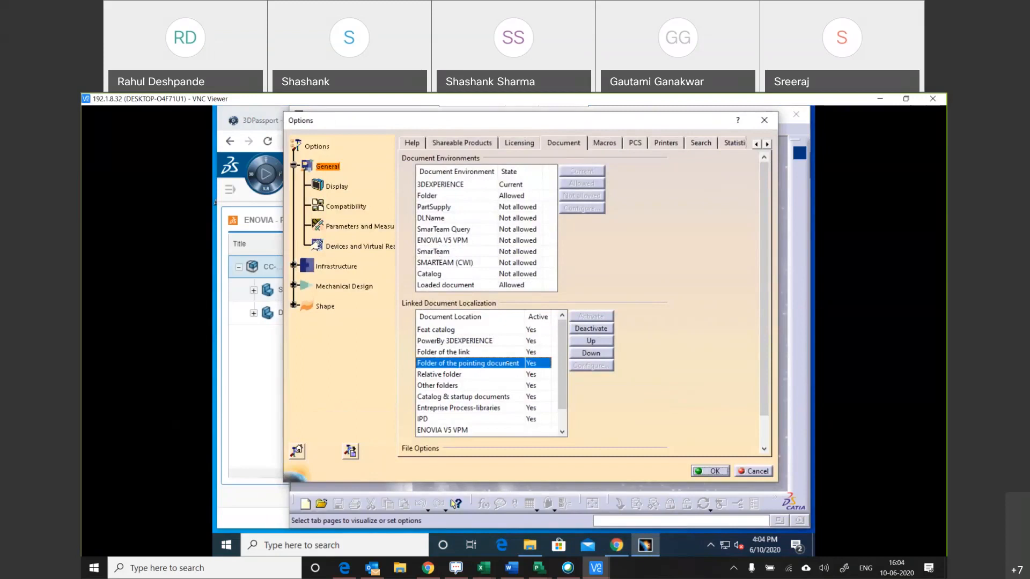
left_click(590, 341)
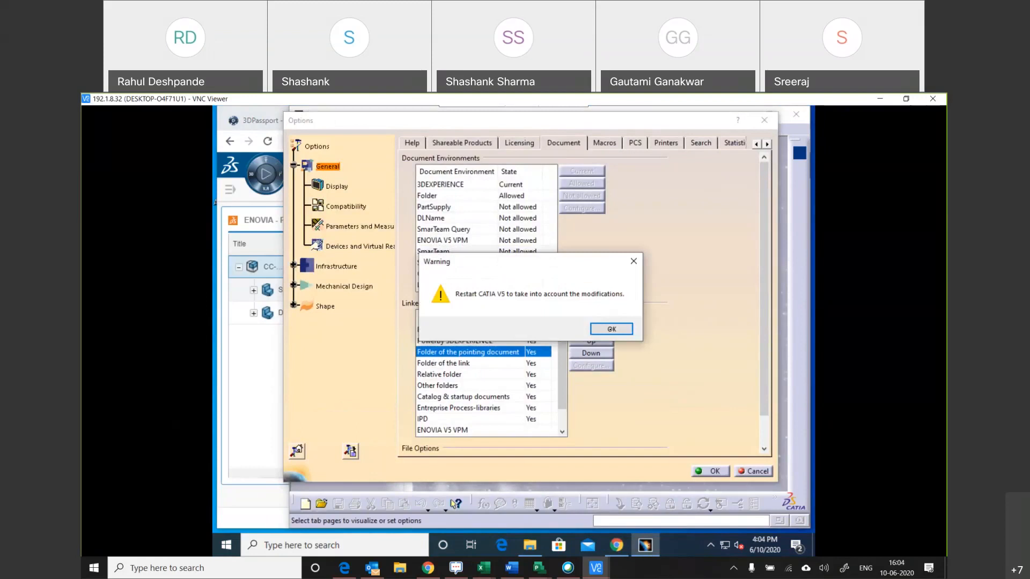
left_click(612, 329)
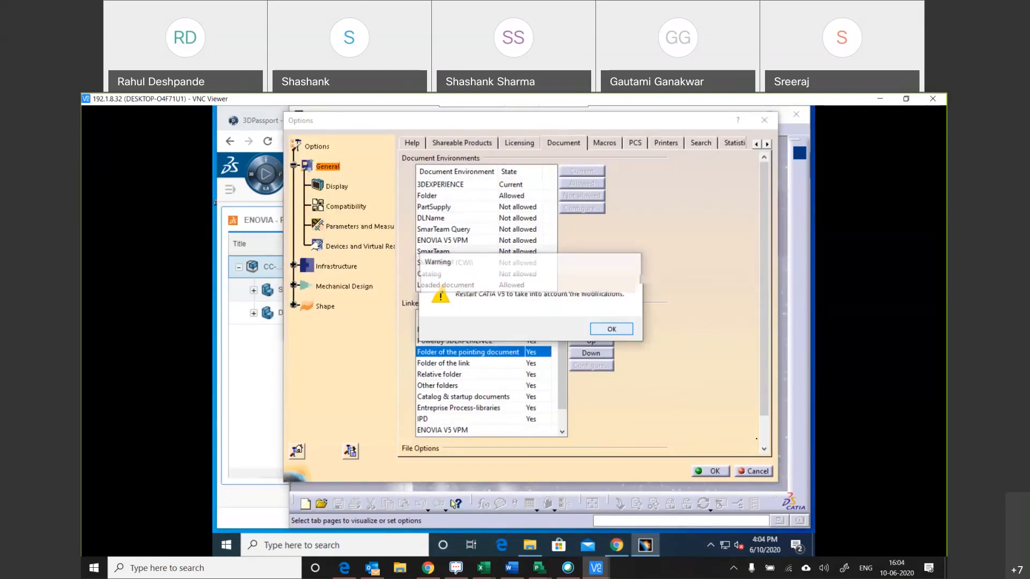
left_click(726, 469)
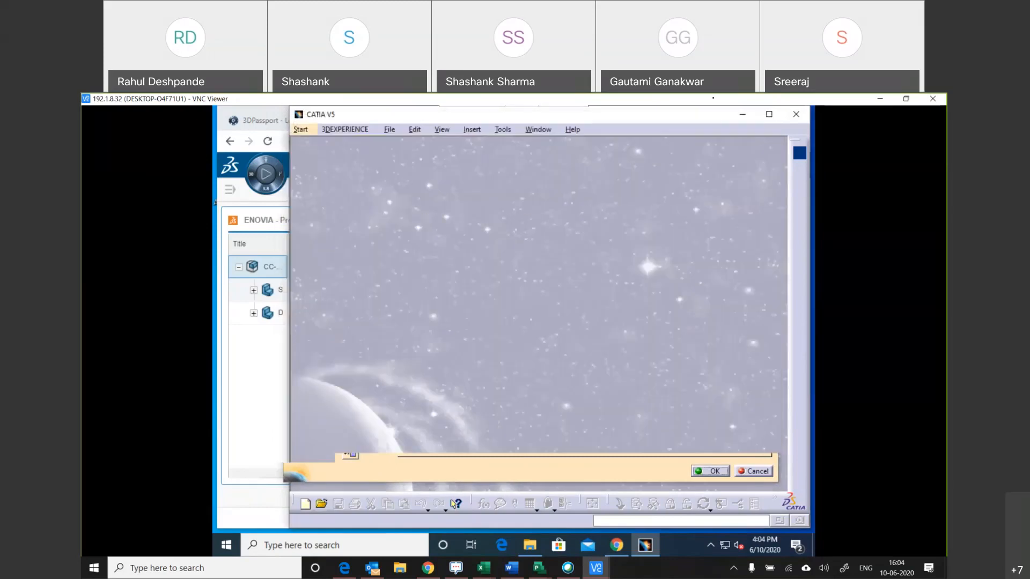
Close CATIA V5 to apply the new location order and open CC-00001-000 with CATIA V5 from Product Structure Explore.
left_click(796, 114)
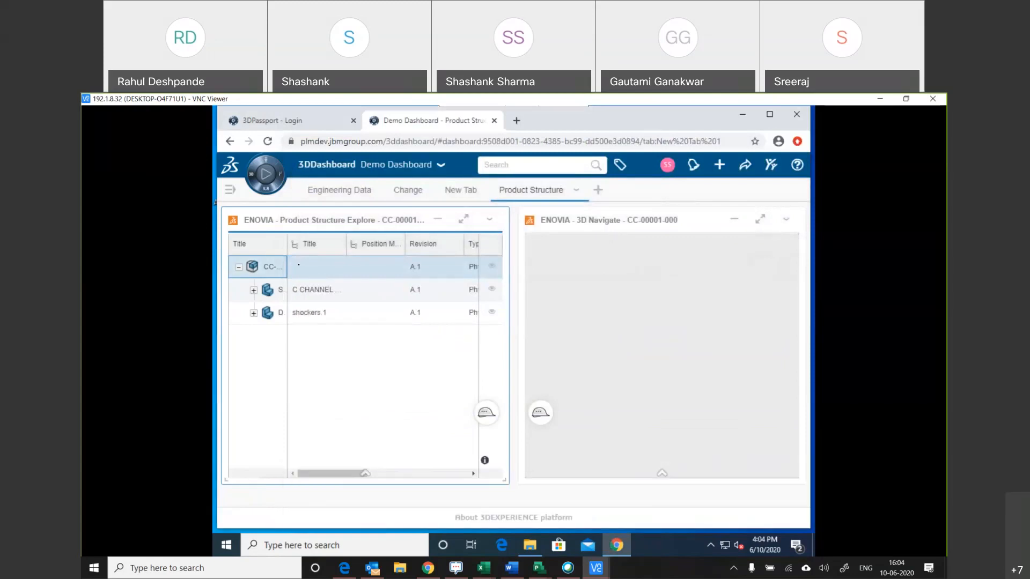
right_click(299, 265)
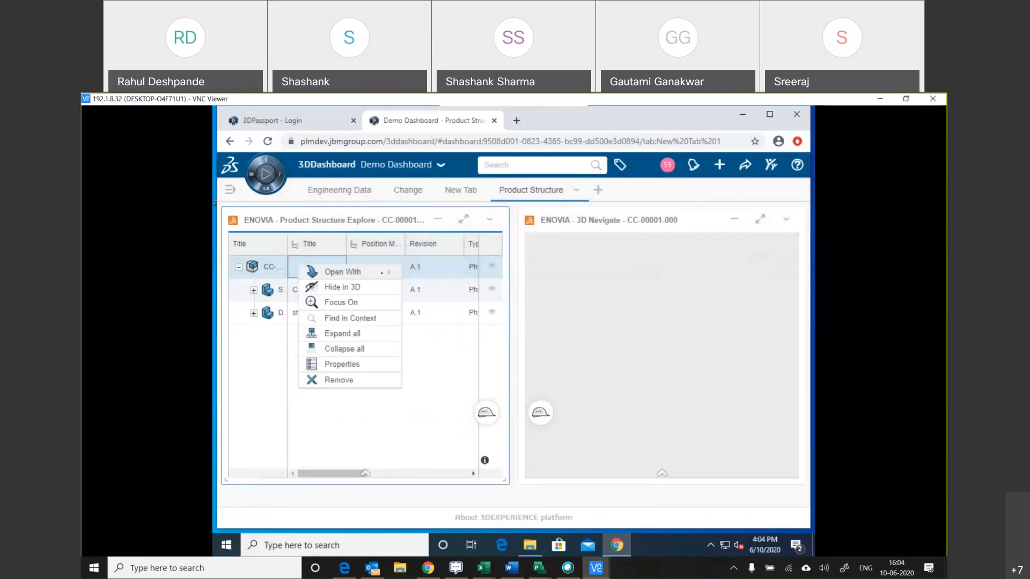
left_click(388, 272)
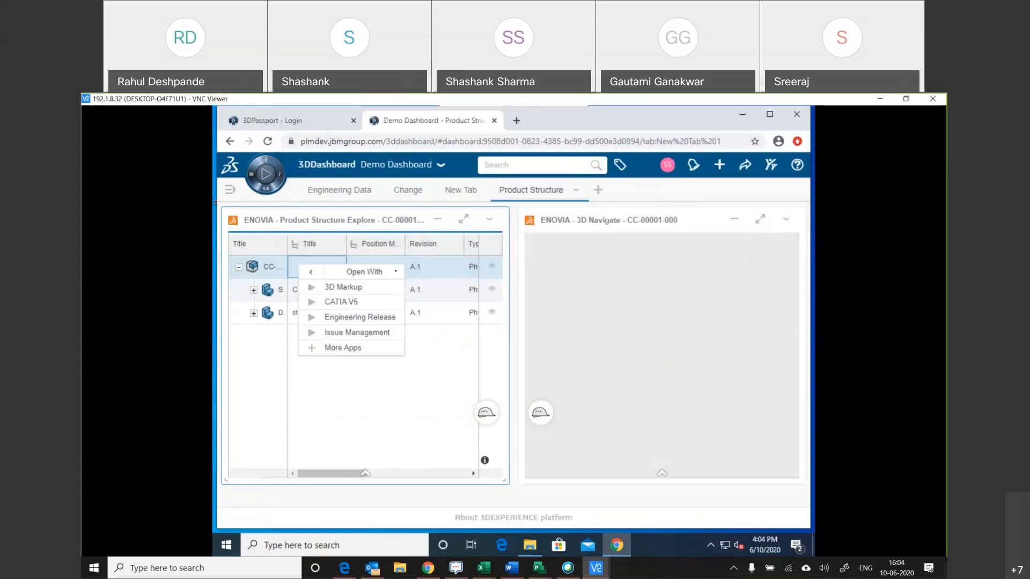
left_click(356, 301)
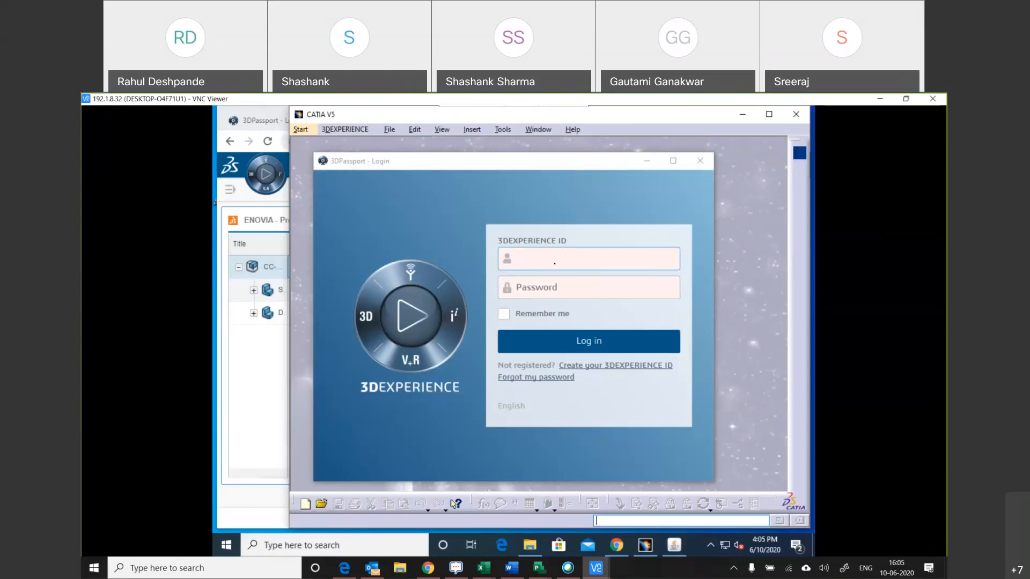
Log in to 3DPassport with the 3DEXPERIENCE ID and password, and accept the RnD, Engineering and Author credentials.
left_click(555, 262)
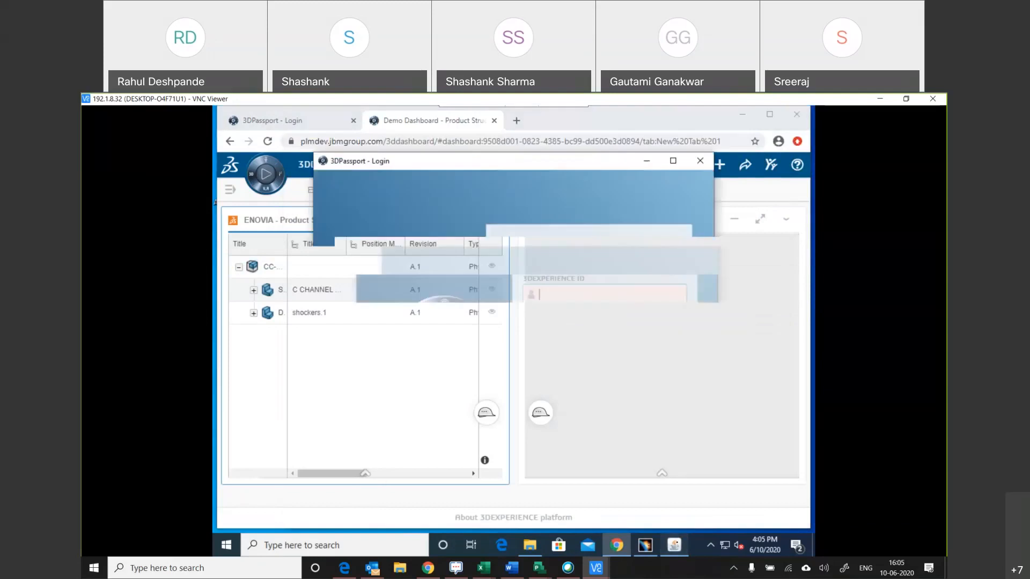
type("BRND")
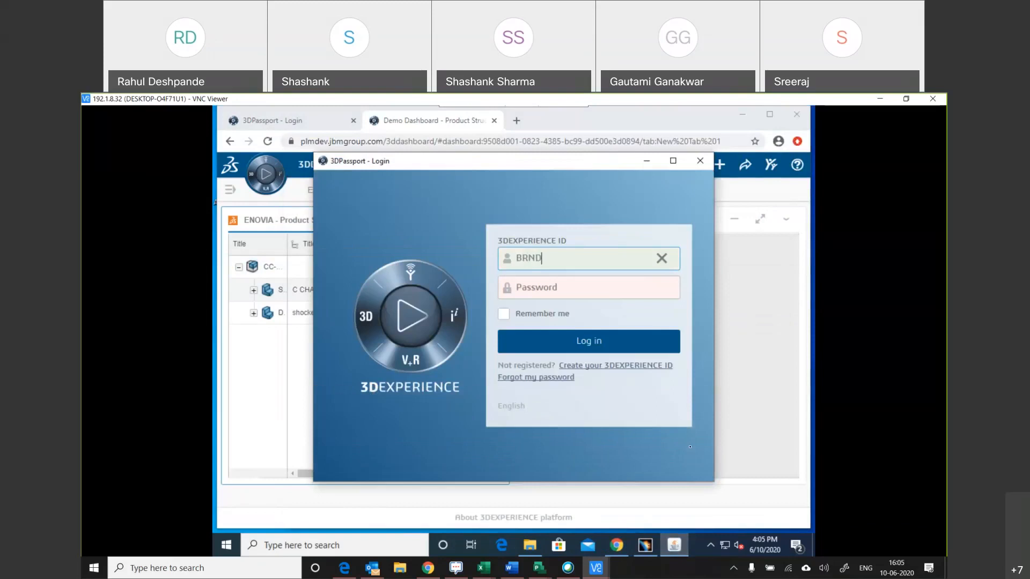
type("U10")
key("Tab")
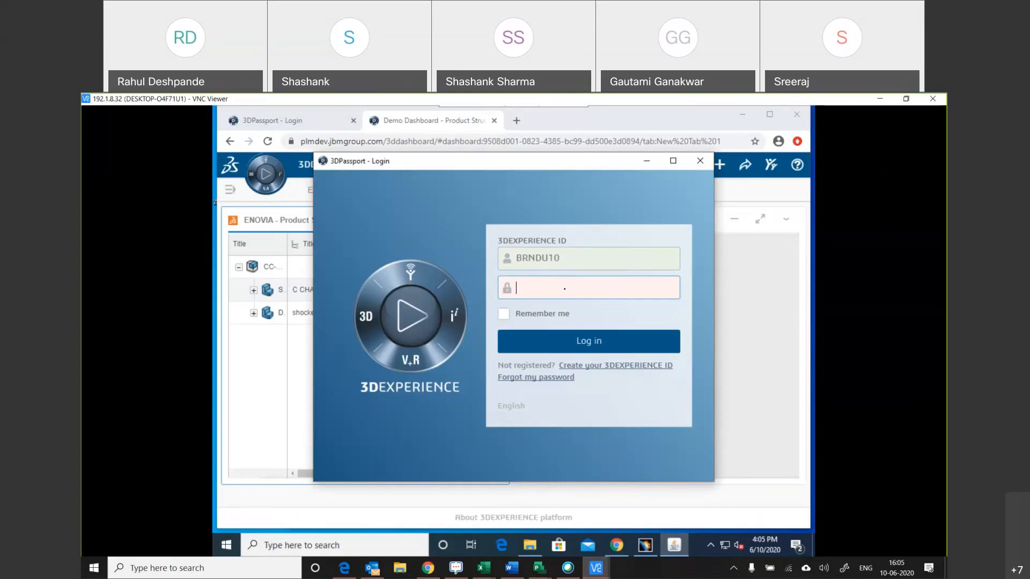
type("••••••")
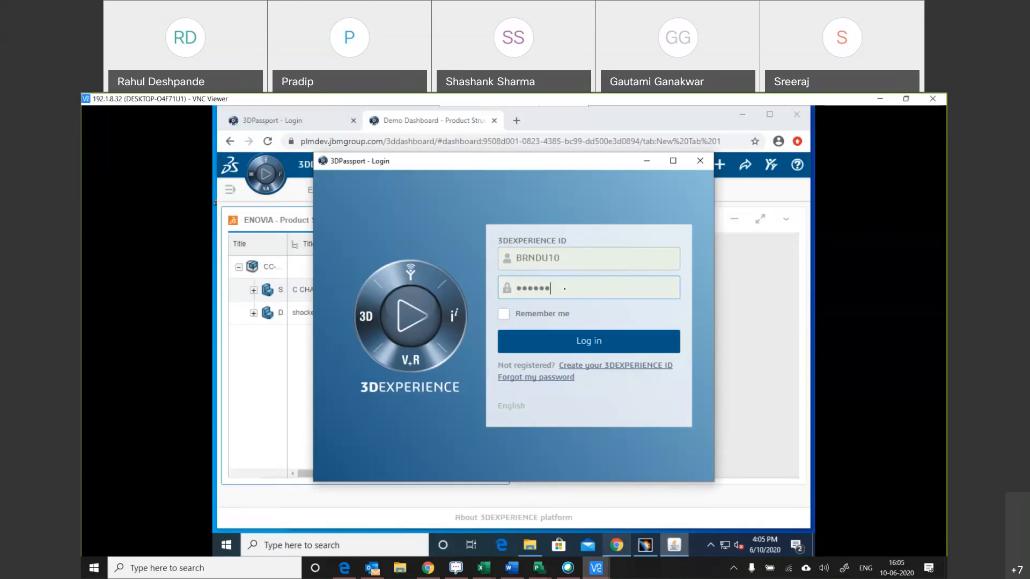
type("•••")
left_click(642, 347)
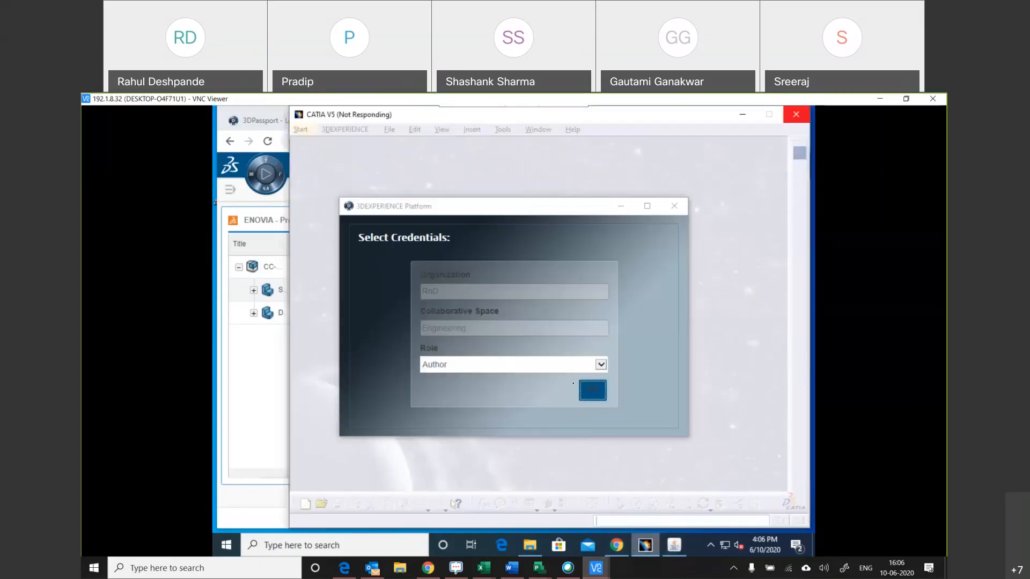
left_click(587, 393)
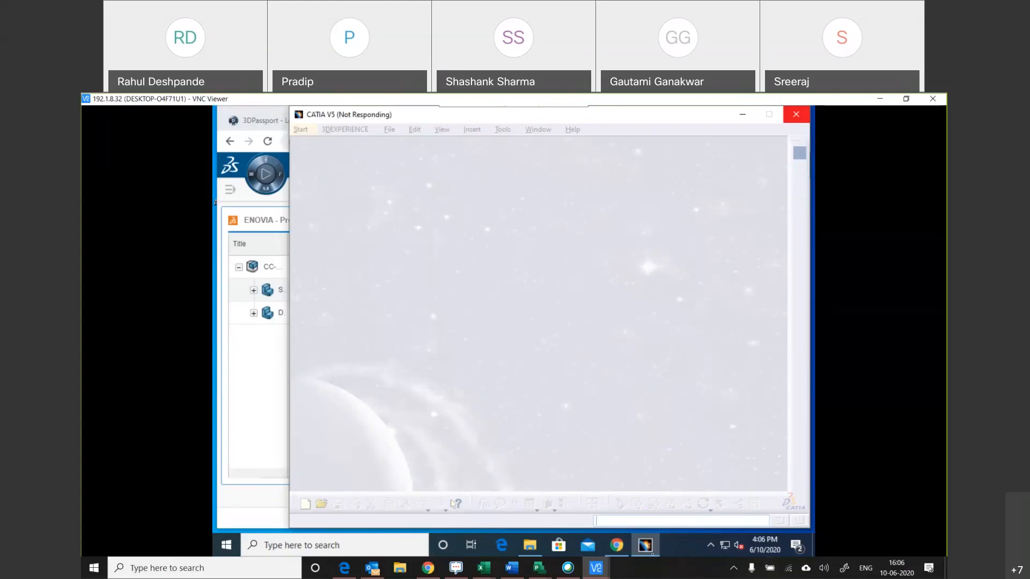
left_click(645, 545)
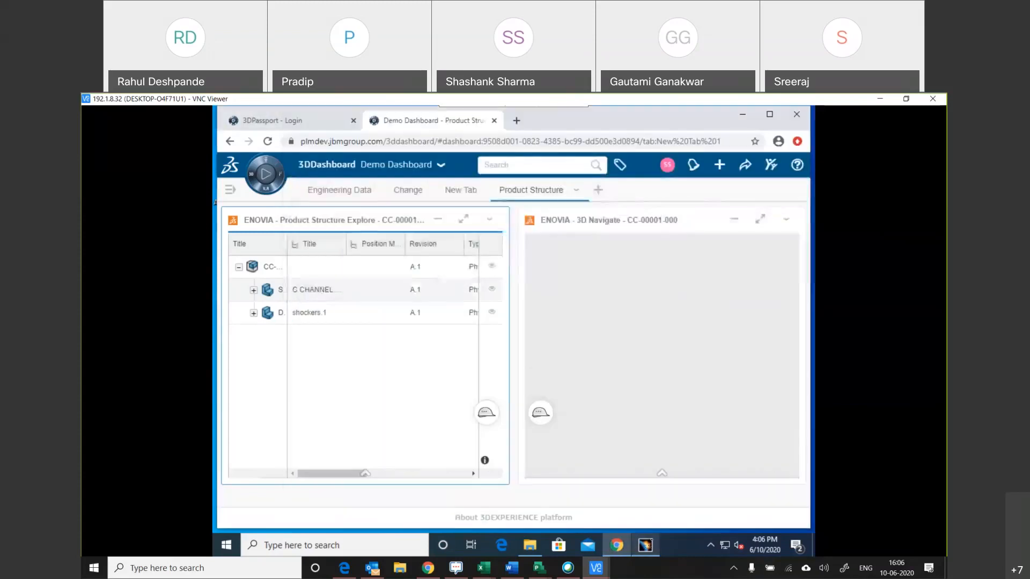
left_click(655, 547)
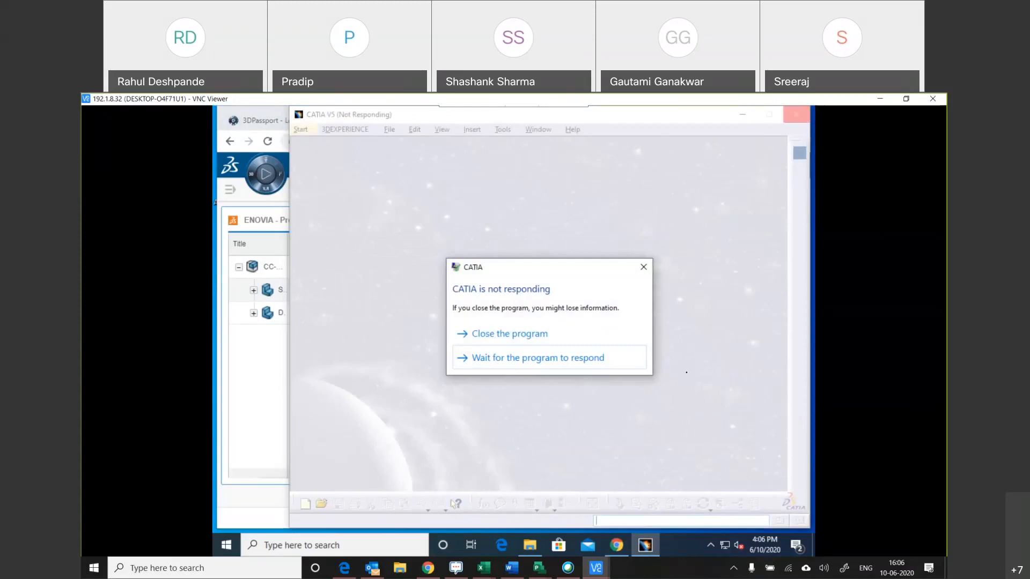
Close the unresponsive CATIA V5, reopen product CC-00001-000 with CATIA V5 from Product Structure Explore, and dismiss the Warm Start message.
left_click(488, 334)
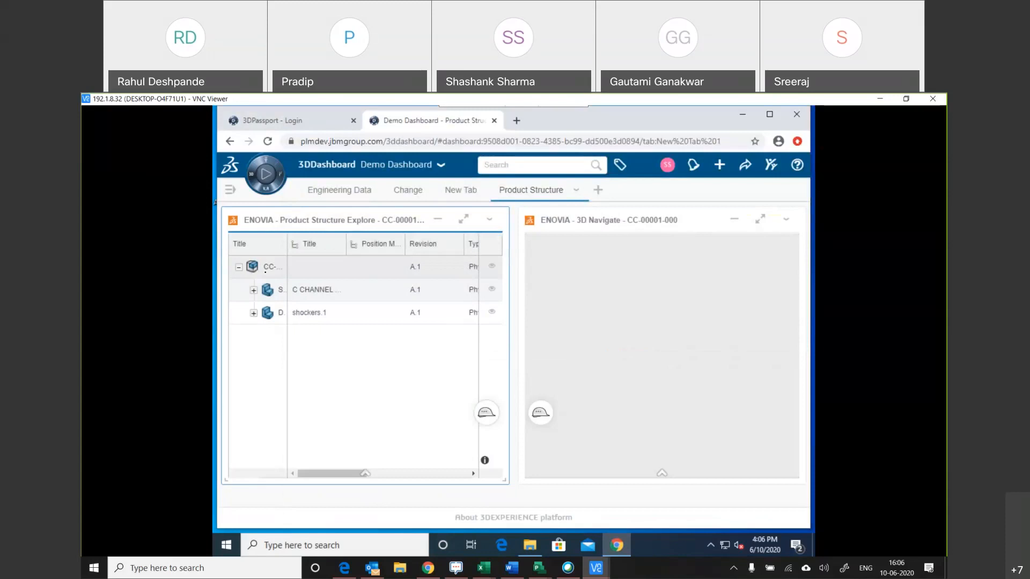
right_click(264, 271)
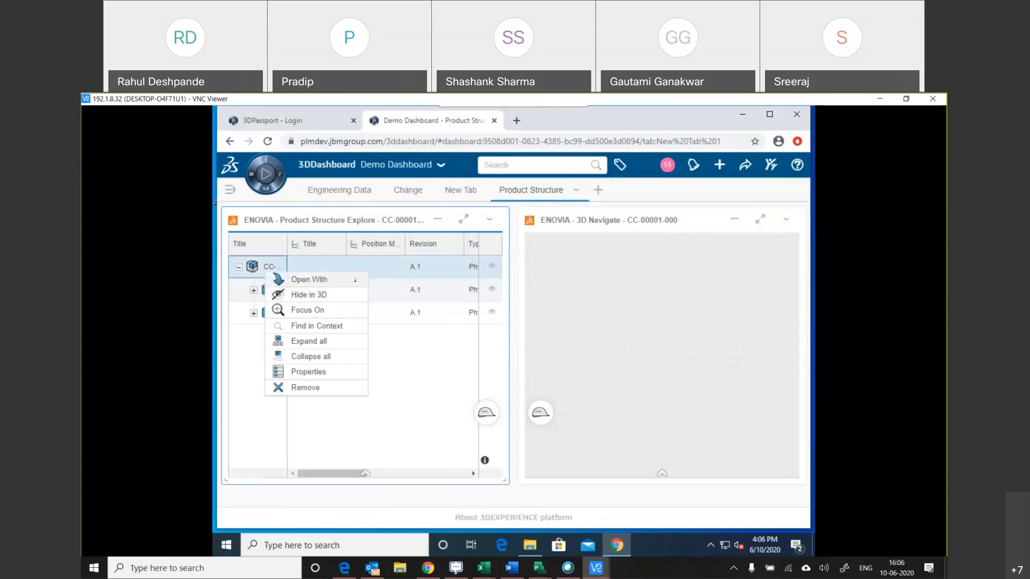
left_click(355, 279)
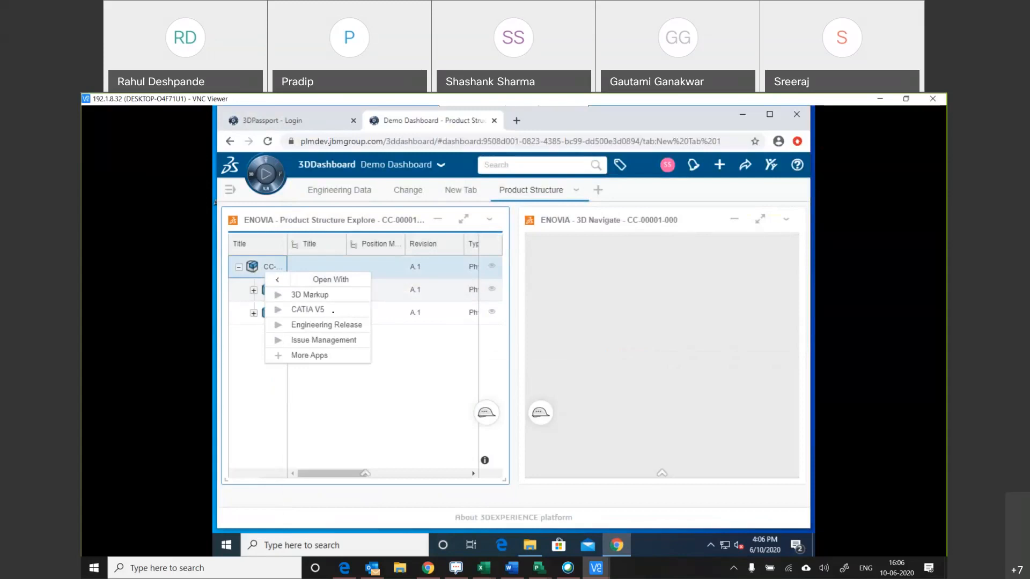
left_click(335, 310)
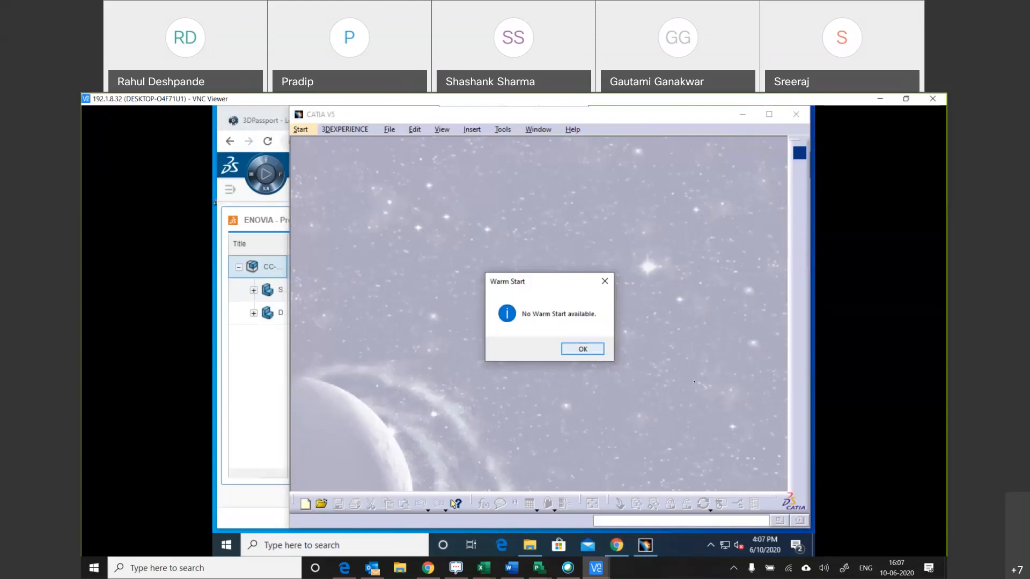
key("Return")
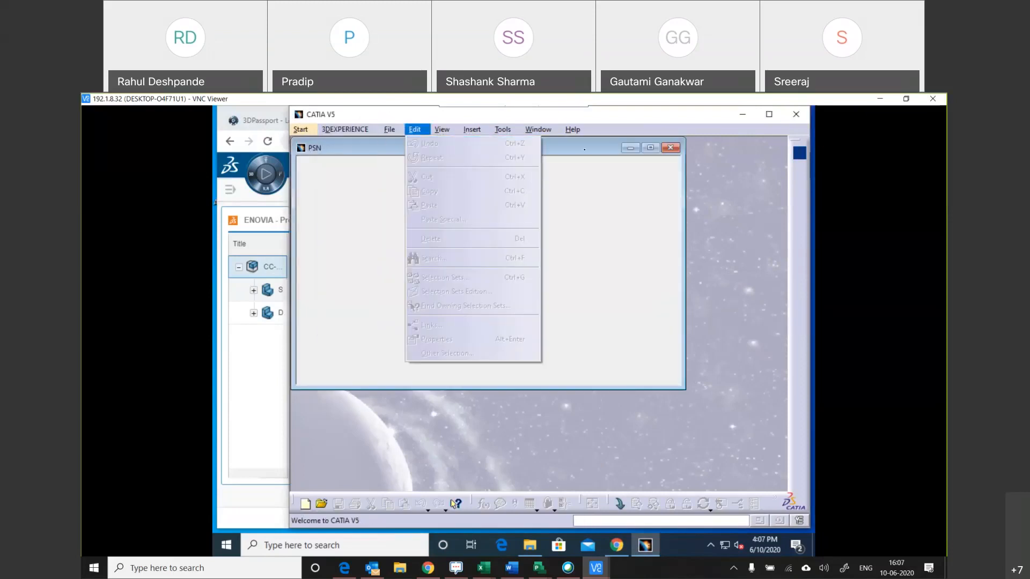
Accept the reservation of modified document DU-00001-000 and maximize the CRADLE ASSY.CATProduct window.
left_click(584, 150)
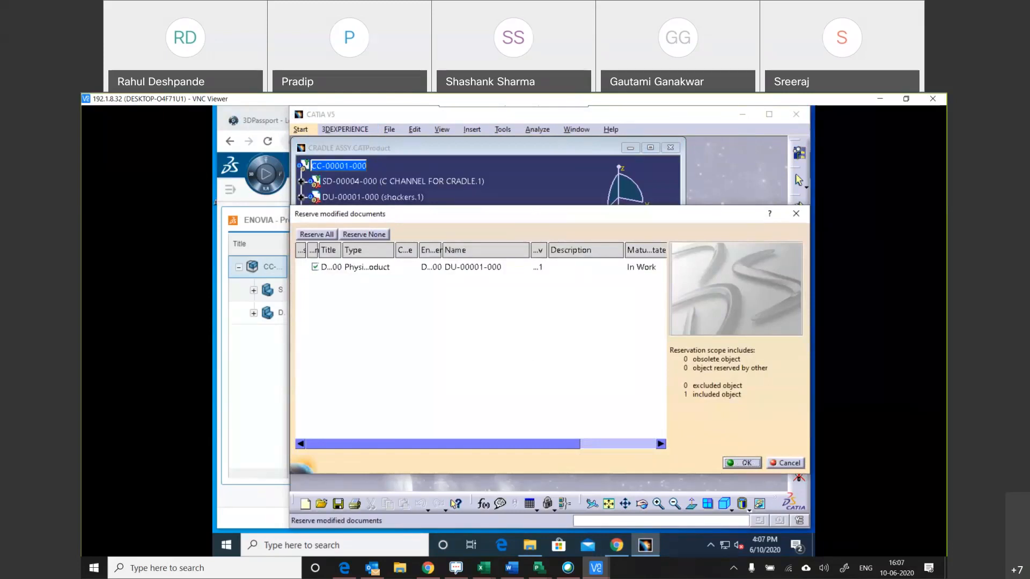
left_click(746, 464)
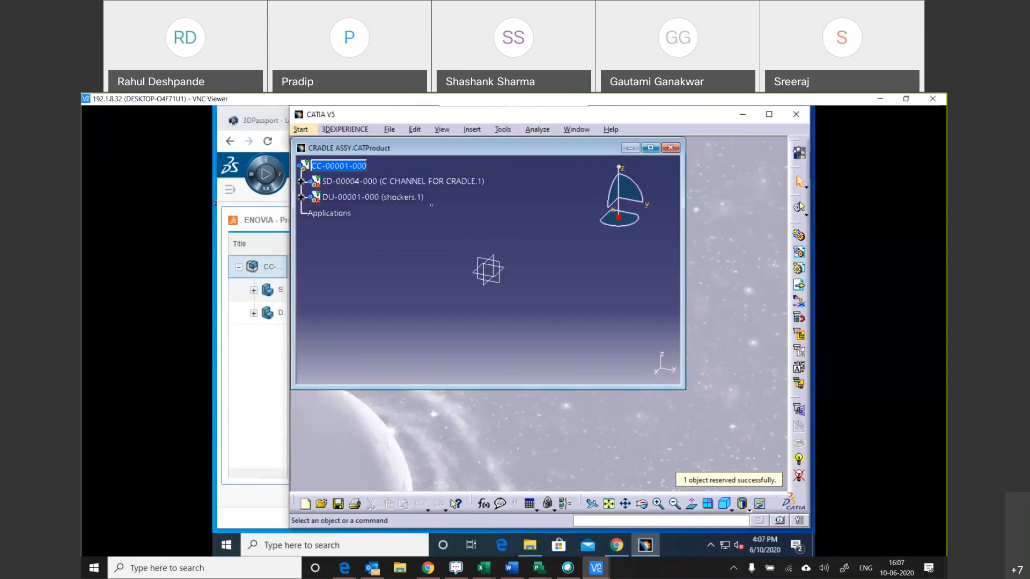
left_click(649, 147)
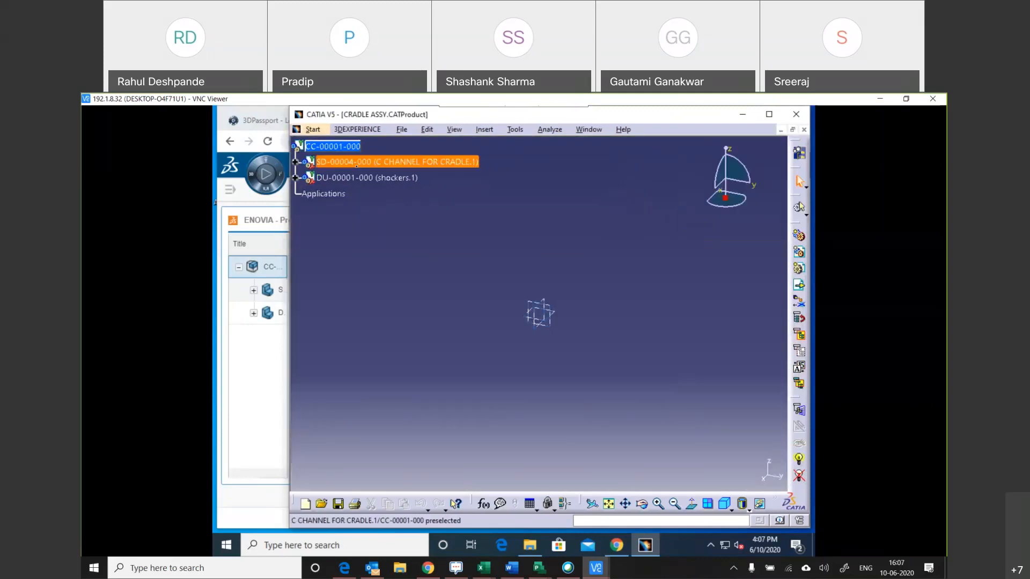
Start a sketch on the xy plane of part SD-00004-000 (C CHANNEL FOR CRADLE.1).
left_click(357, 165)
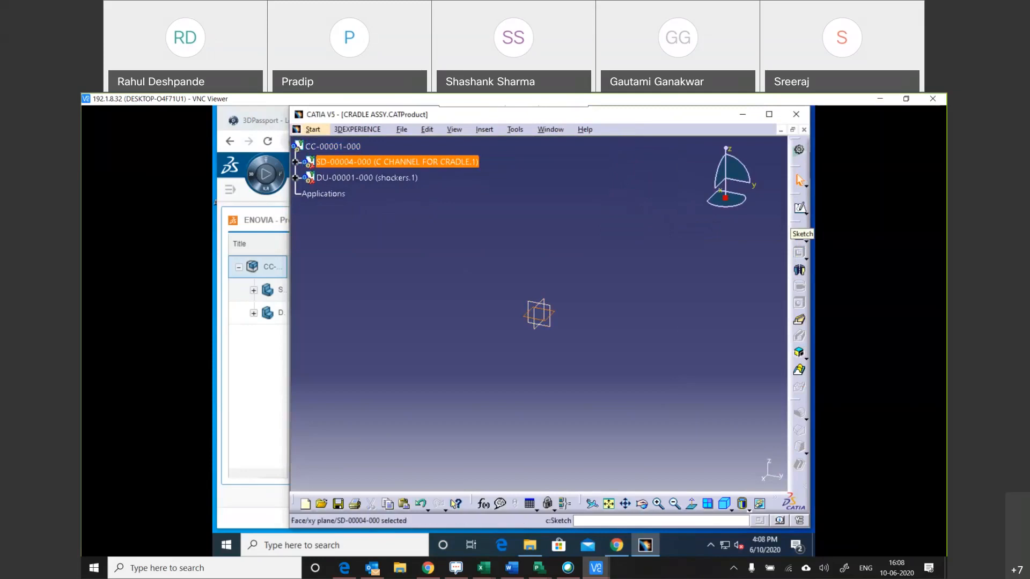
left_click(800, 208)
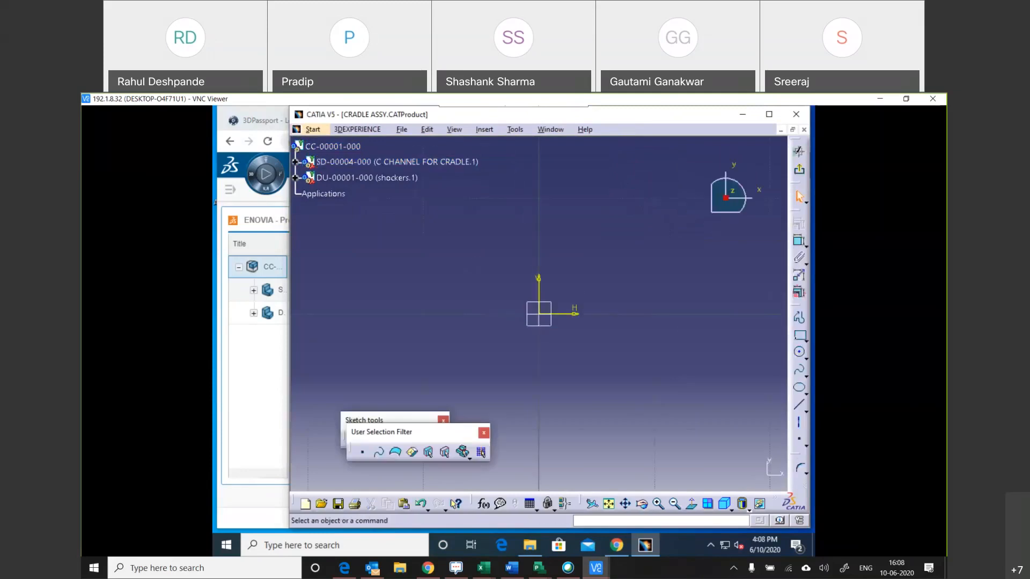
left_click(799, 334)
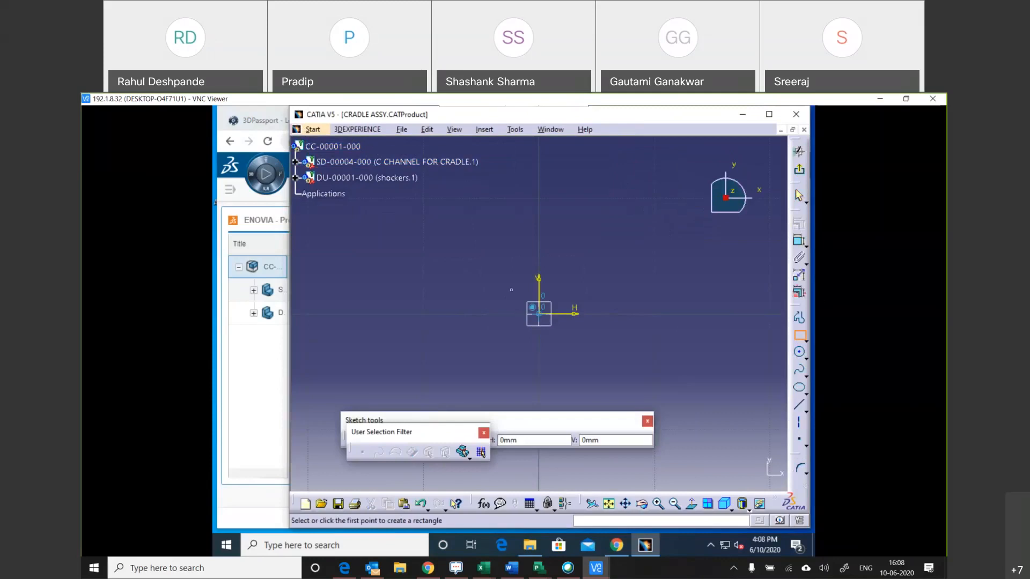
left_click(539, 314)
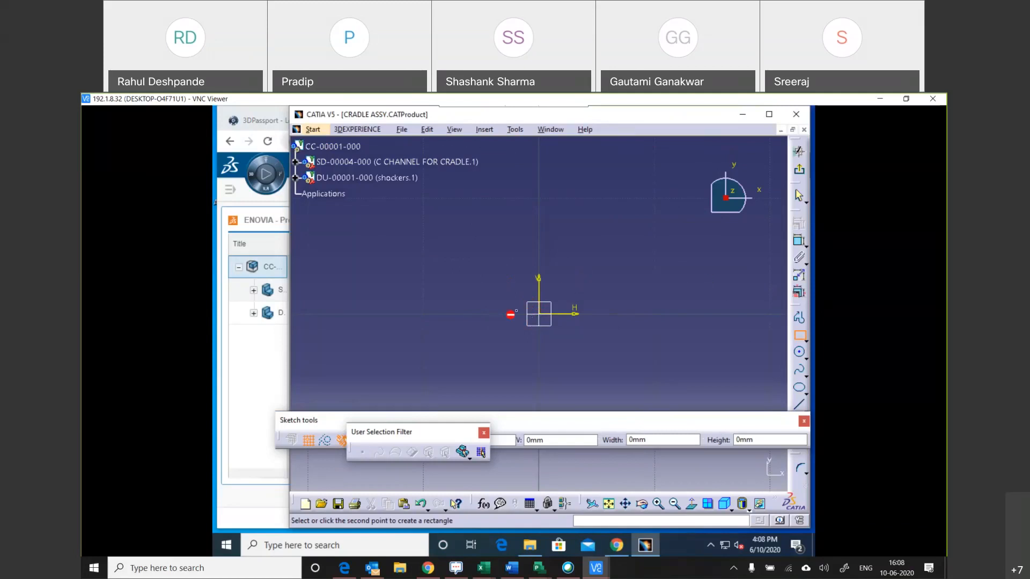
key("Escape")
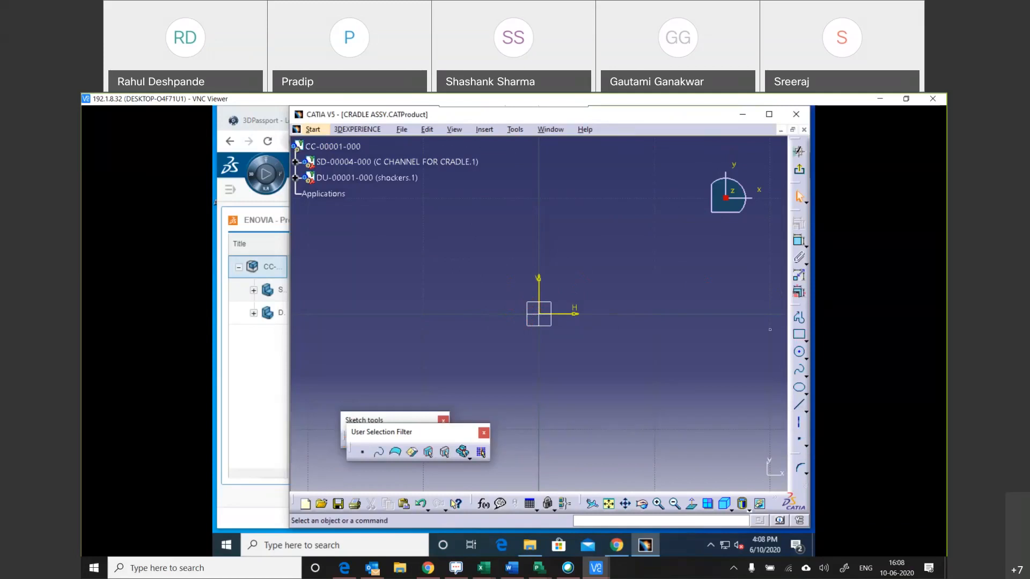
Sketch a rectangle 10 mm wide and 10 mm high from the origin, below the horizontal axis, and close the Sketch tools toolbar.
left_click(799, 335)
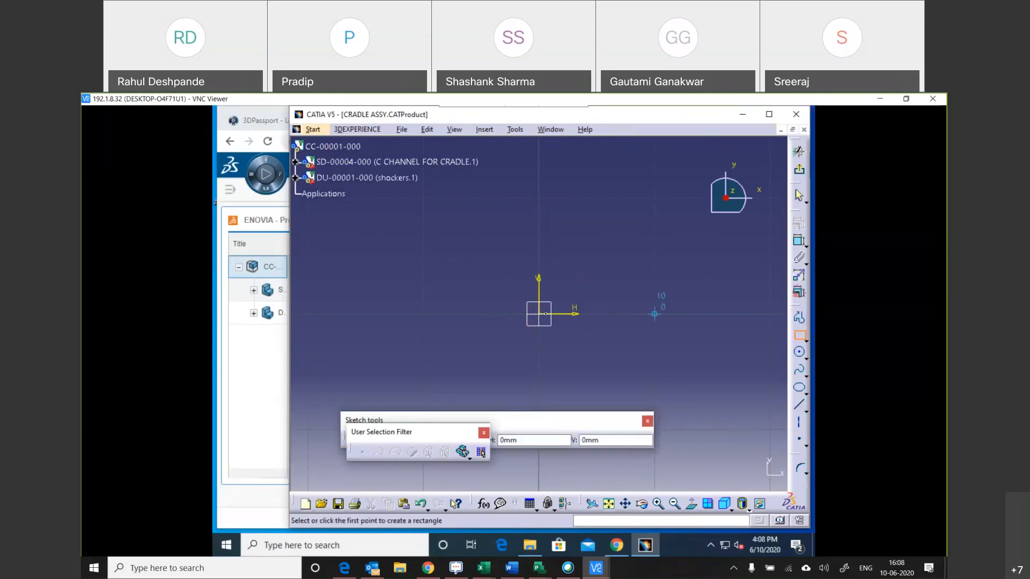
left_click(538, 314)
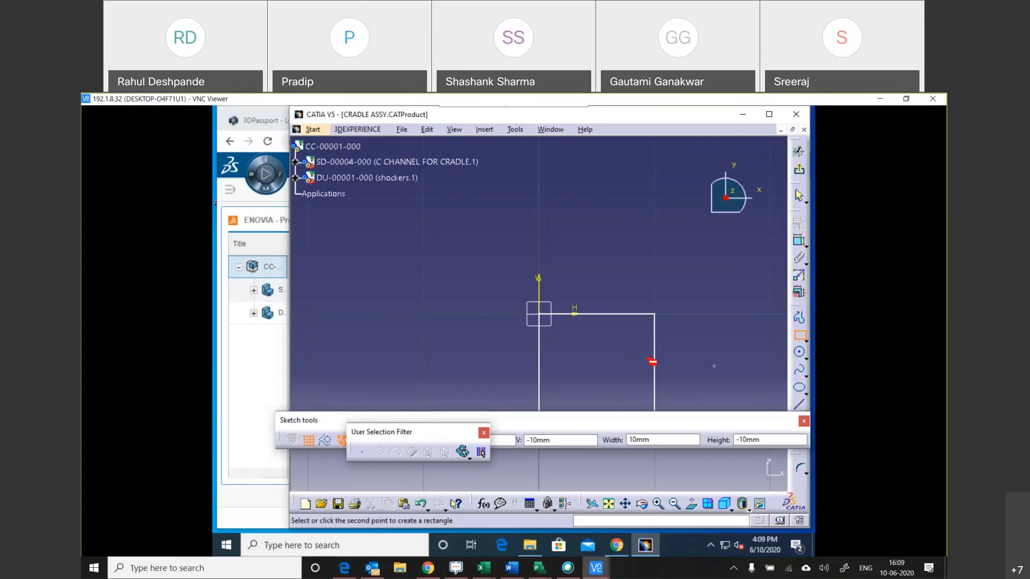
scroll(686, 366, "down", 3)
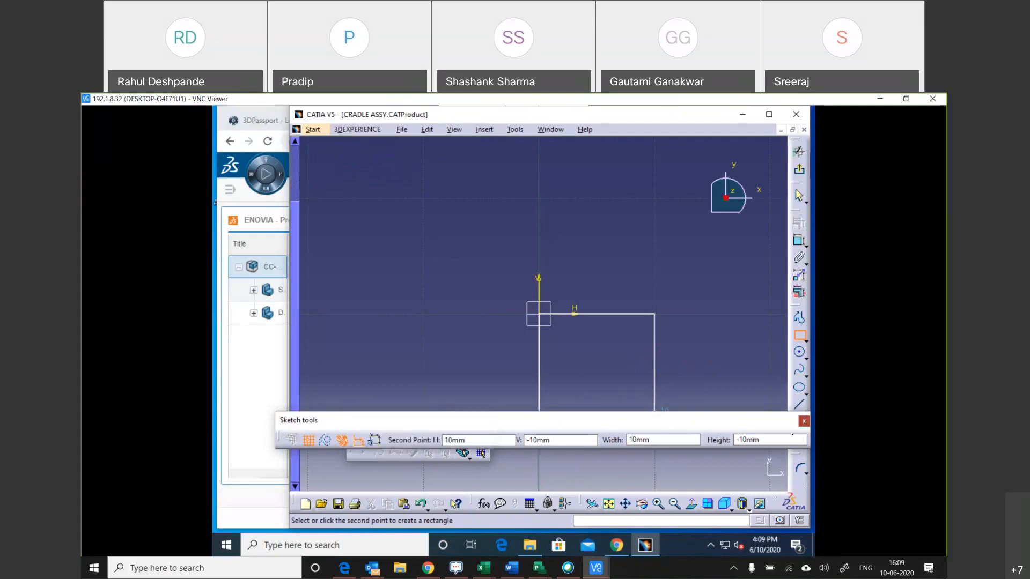
left_click(803, 421)
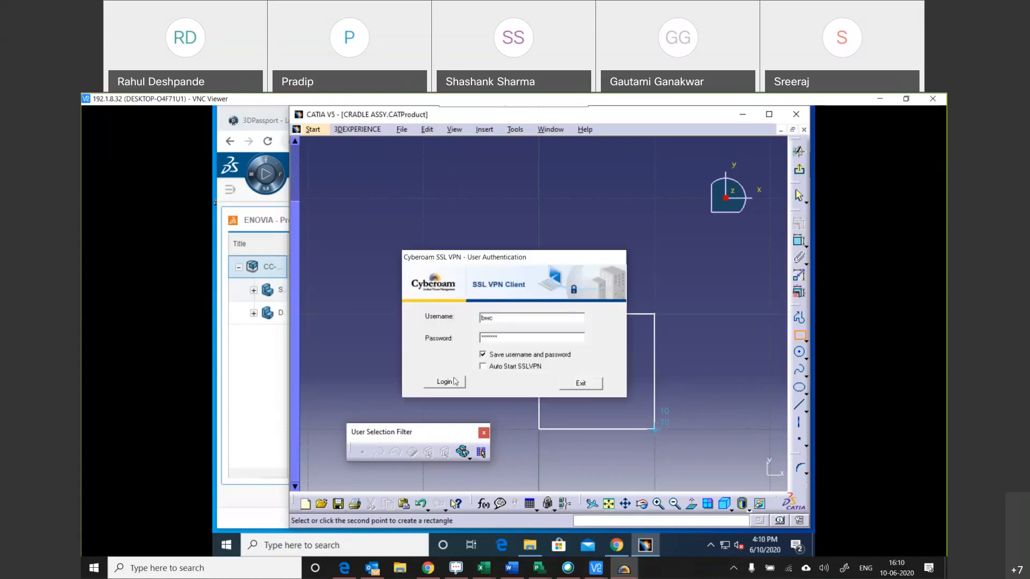
Log back in to the Cyberoam SSL VPN with the saved credentials and bring the remote VNC session back to a maximized window.
left_click(453, 385)
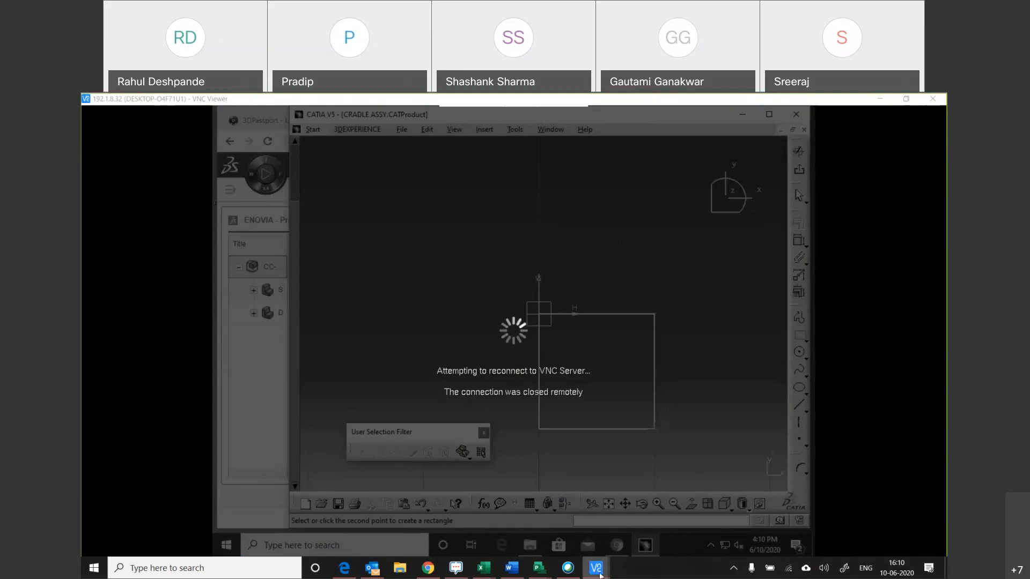
left_click(540, 363)
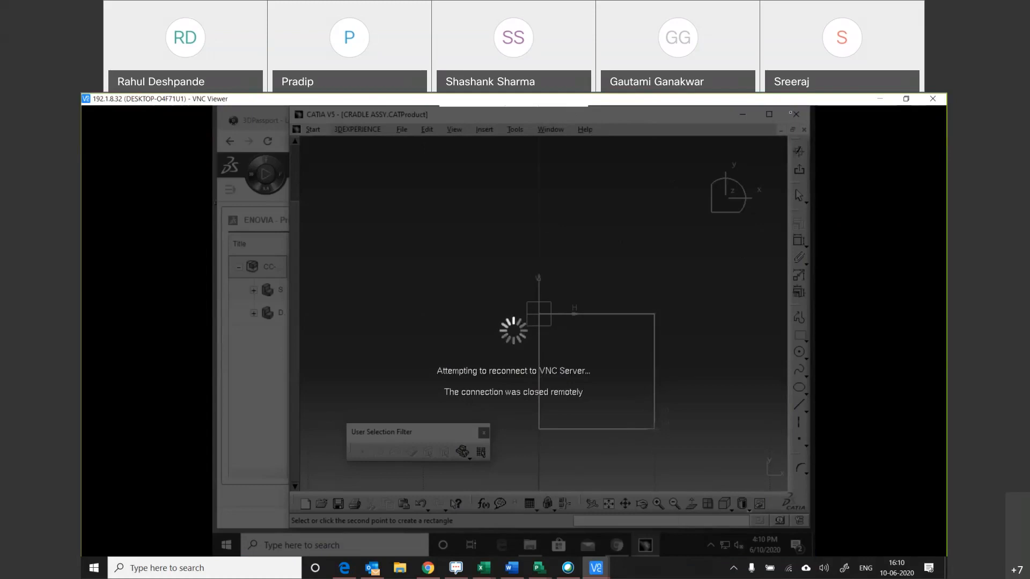
left_click(906, 99)
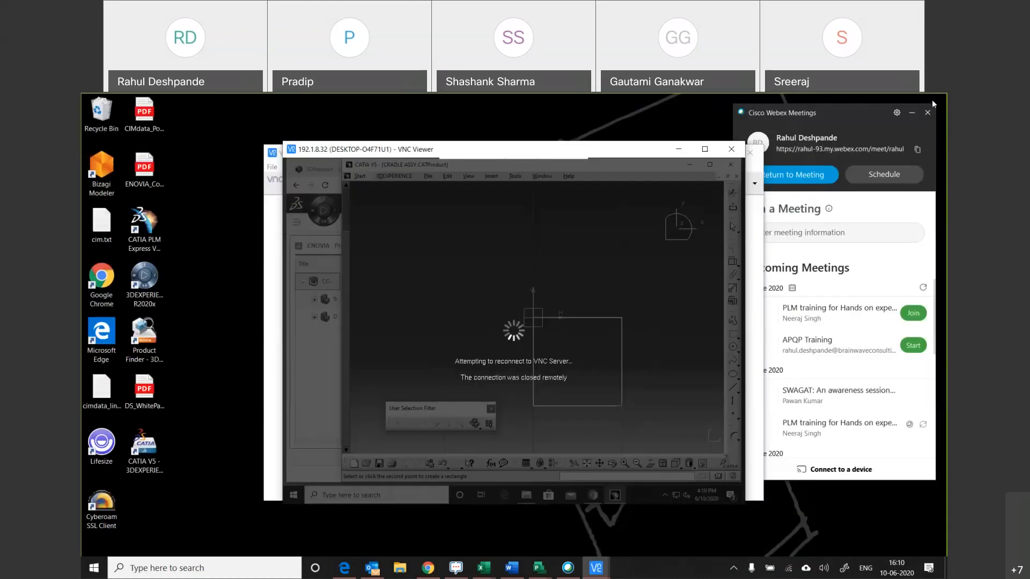
left_click(704, 148)
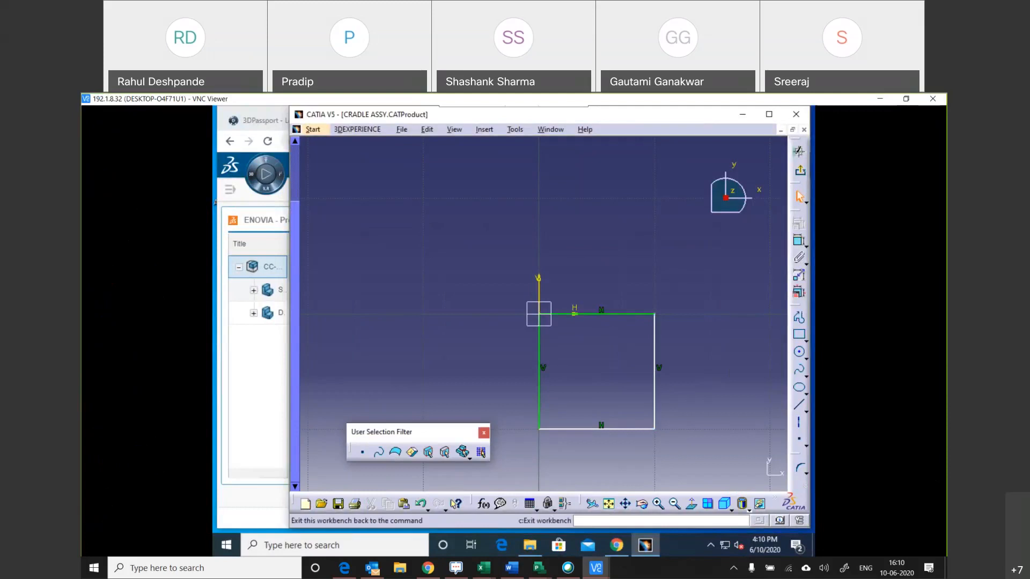
Exit the sketch and extrude the square profile into a 20 mm pad.
left_click(799, 151)
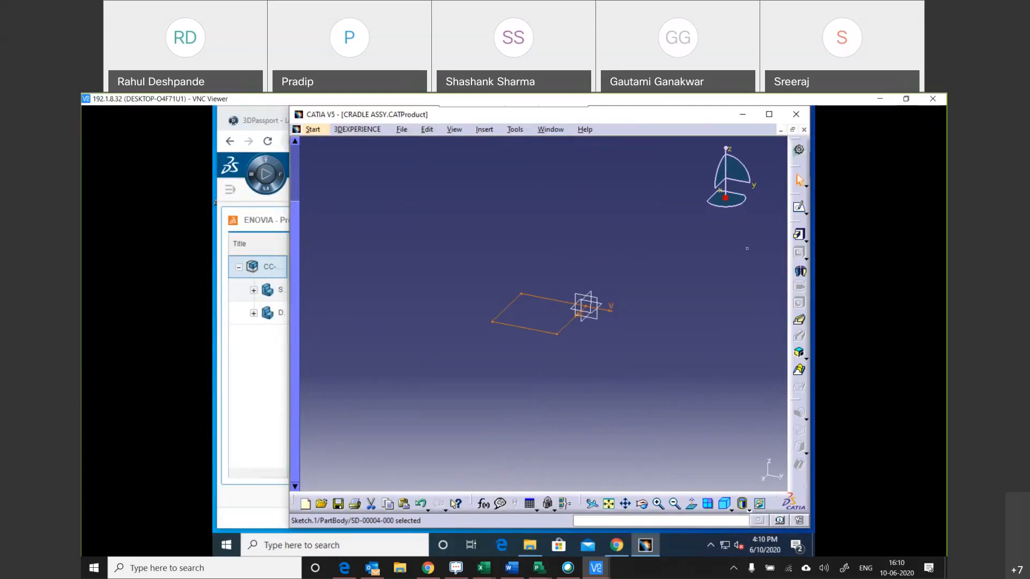
left_click(799, 236)
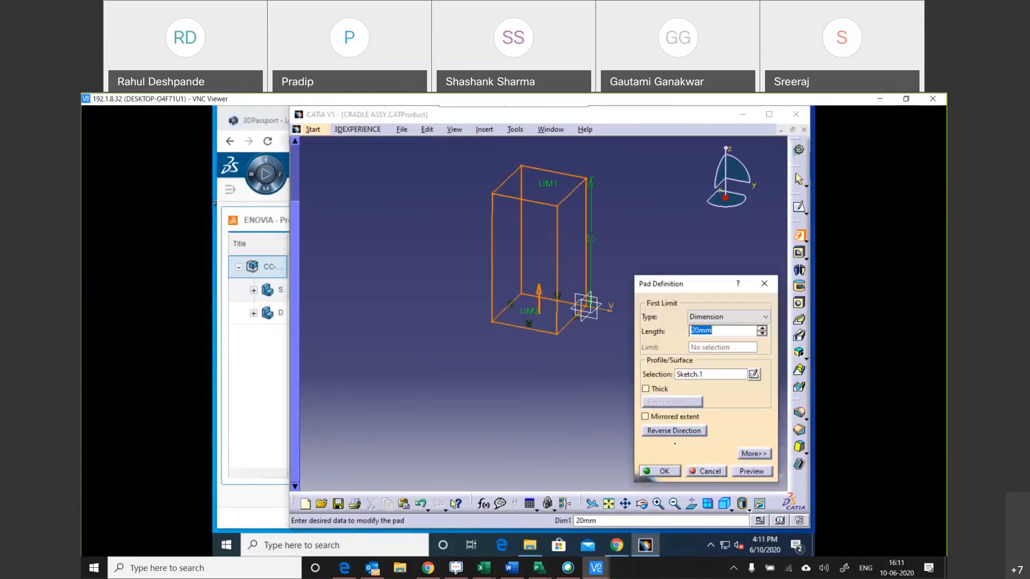
left_click(659, 471)
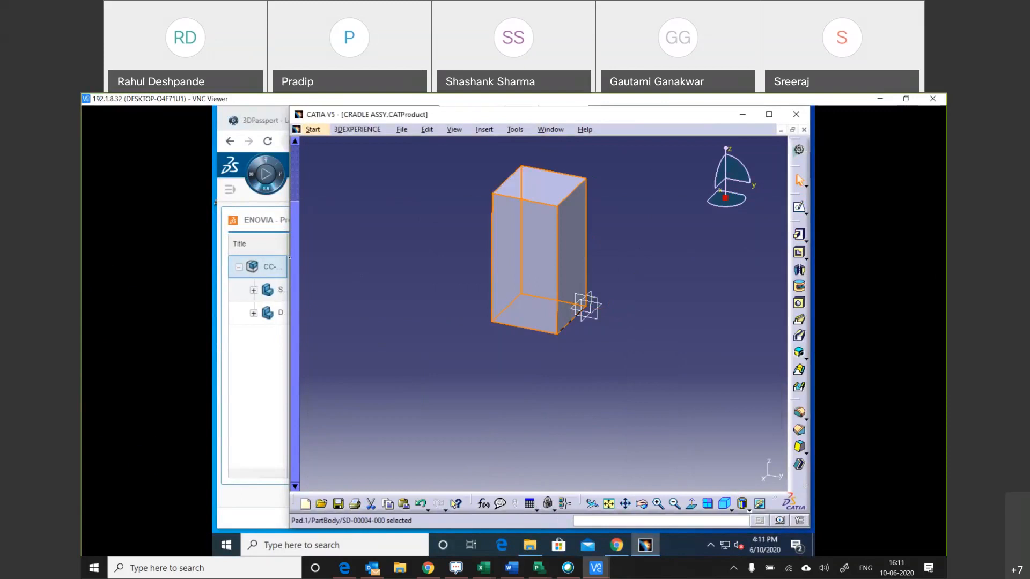
Show the specification tree and save the modified CC-00001-000 assembly to 3DEXPERIENCE.
key("F3")
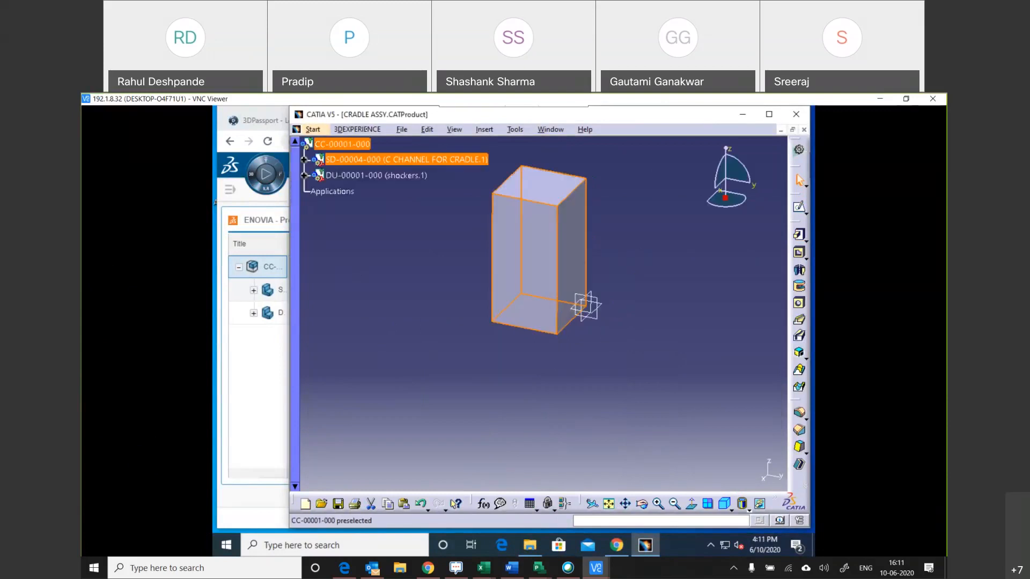
left_click(366, 129)
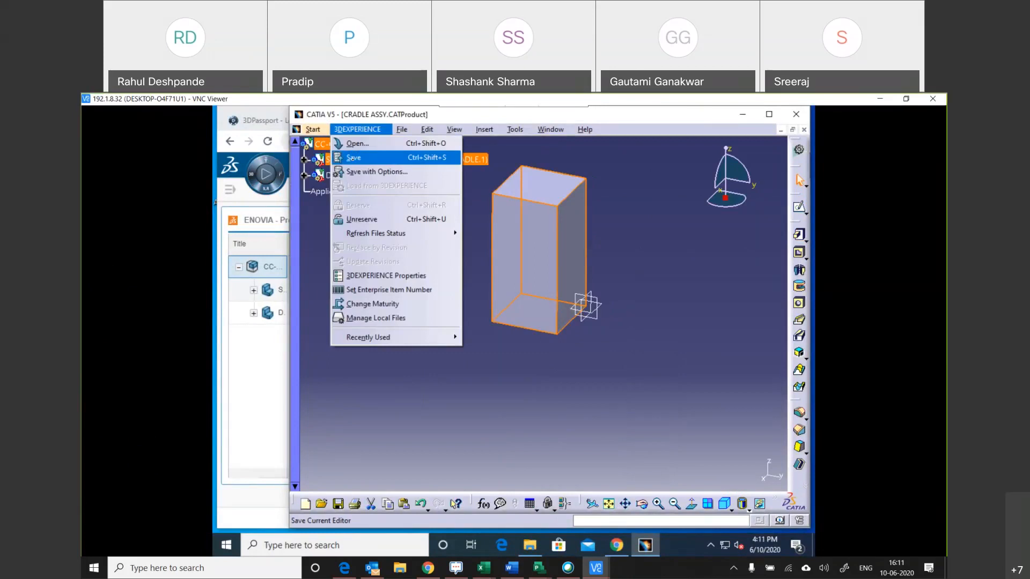
left_click(337, 158)
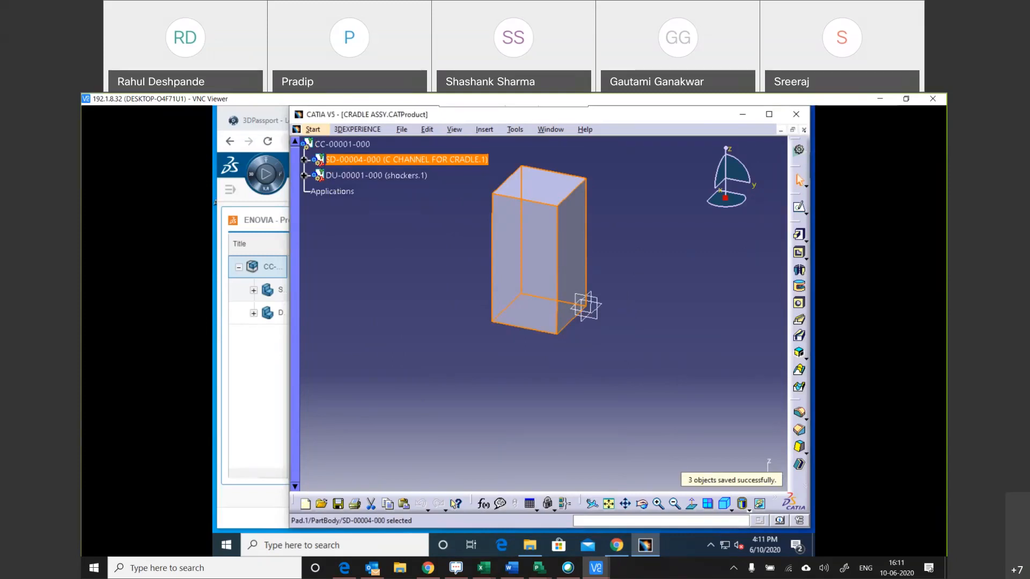
Close the product and CATIA V5, refresh the 3D Navigate widget on the dashboard, and dismiss its refresh notice.
left_click(804, 130)
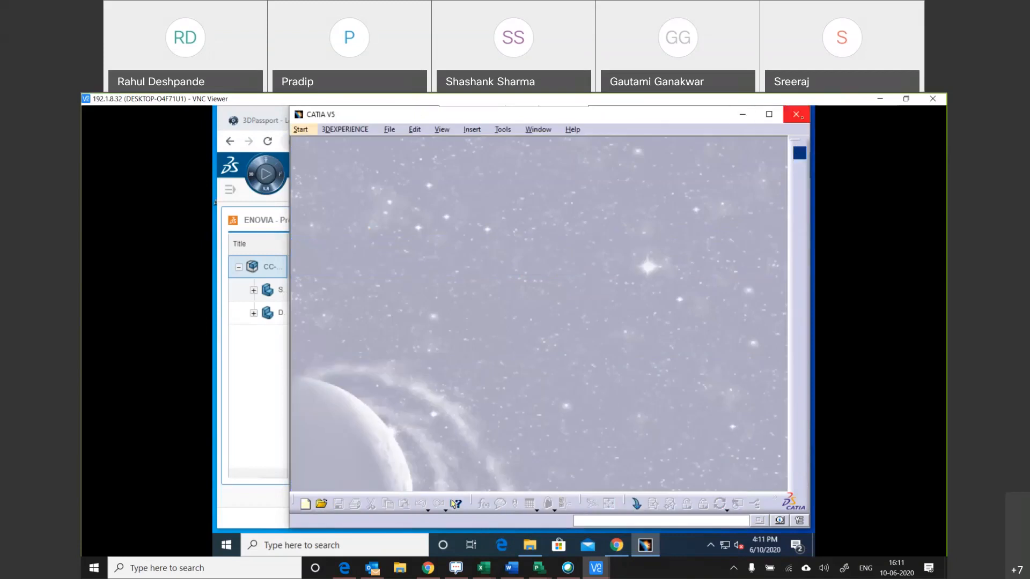
left_click(796, 115)
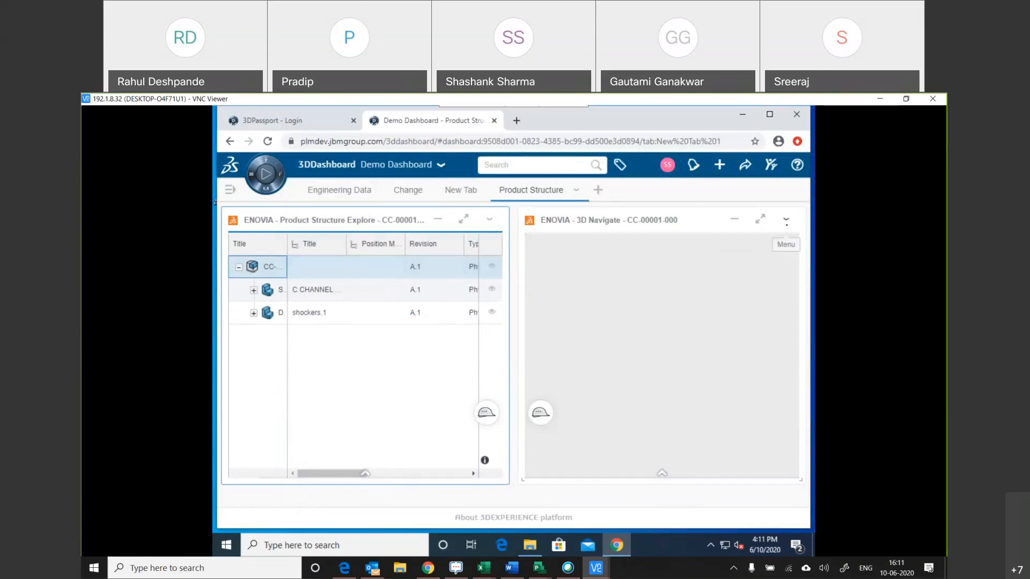
left_click(786, 219)
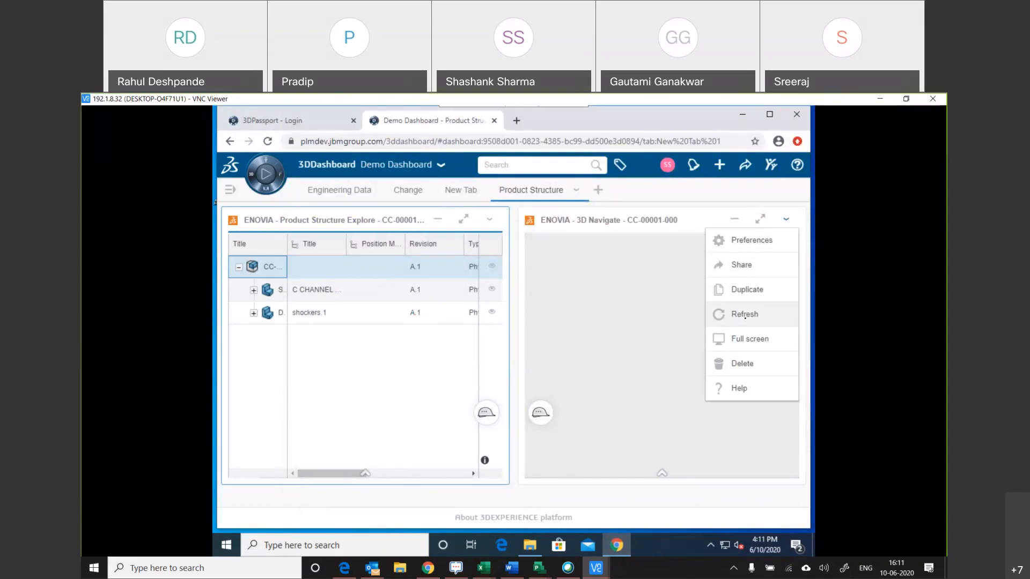
left_click(757, 321)
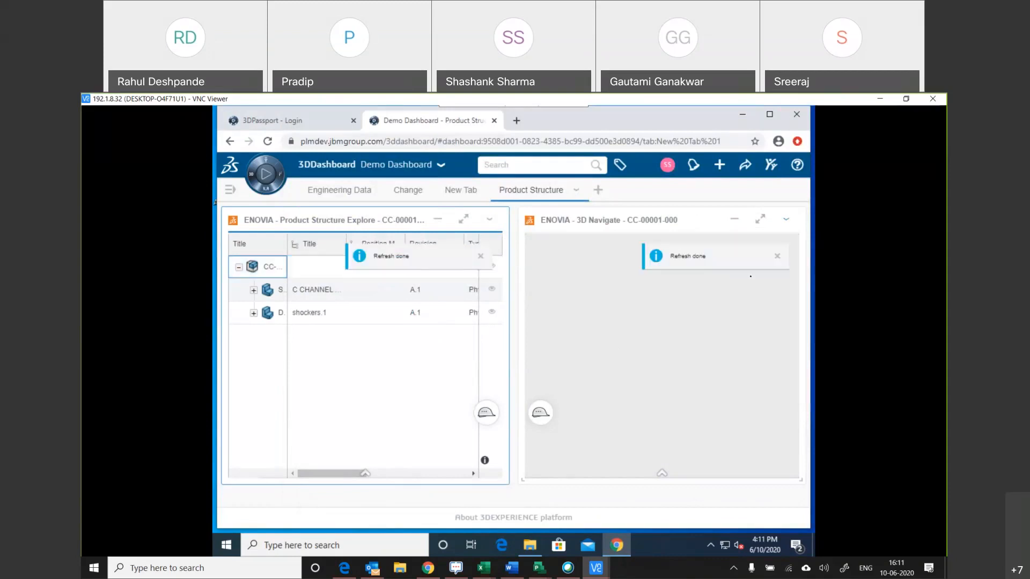
left_click(777, 256)
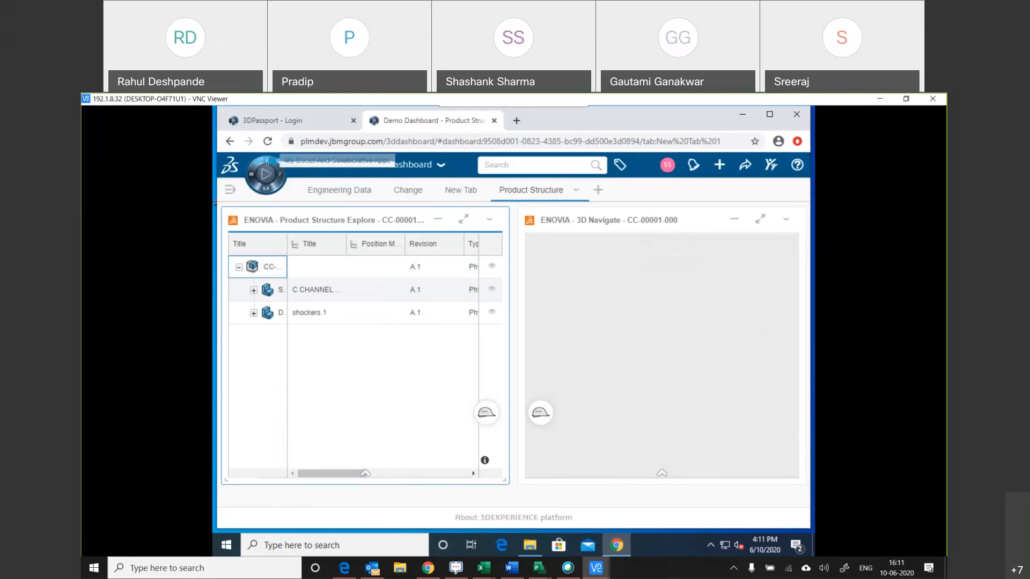
Expand My 3D Modeling Apps in the compass and display the installed 3DEXPERIENCE level for the CATIA V5 app.
left_click(266, 173)
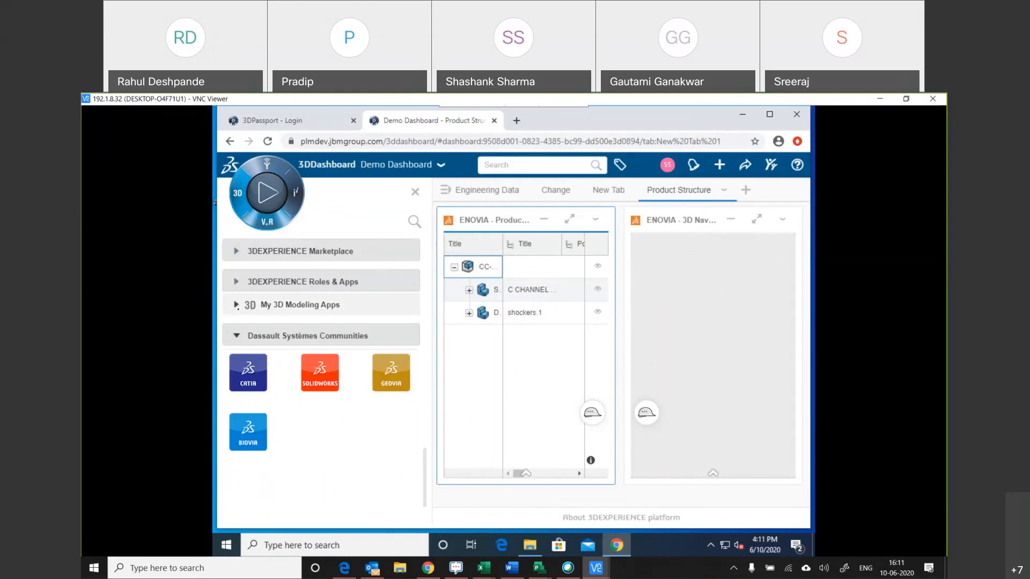
left_click(239, 305)
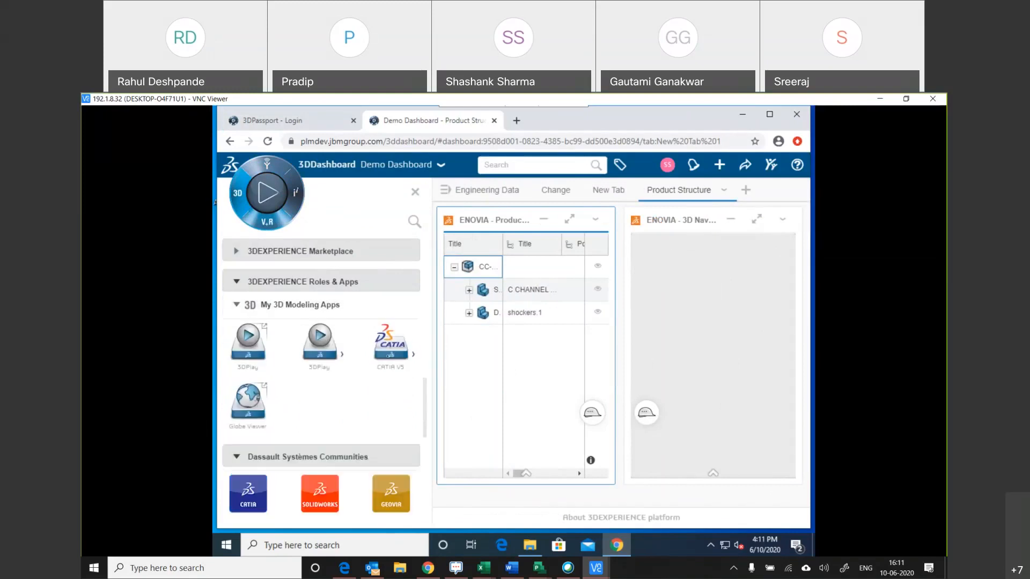
left_click(387, 356)
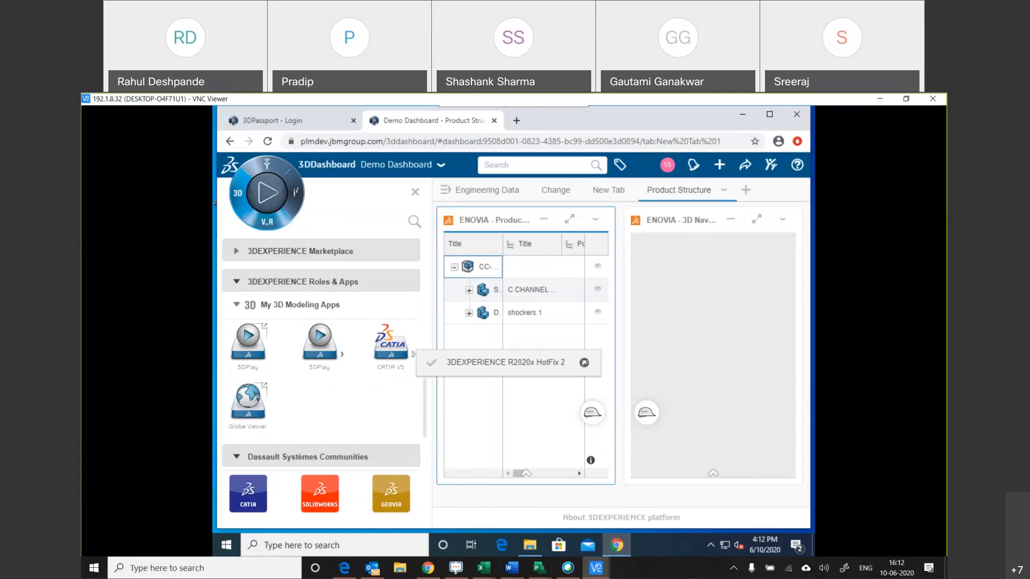
Create a desktop shortcut for the CATIA V5 connector, and start CATIA V5 from the desktop.
left_click(584, 362)
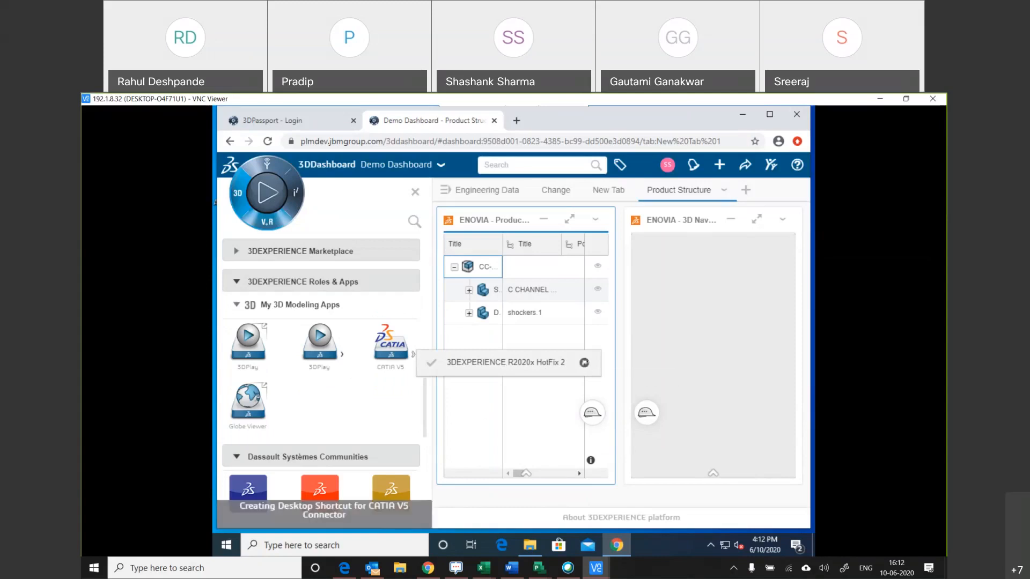
left_click(743, 114)
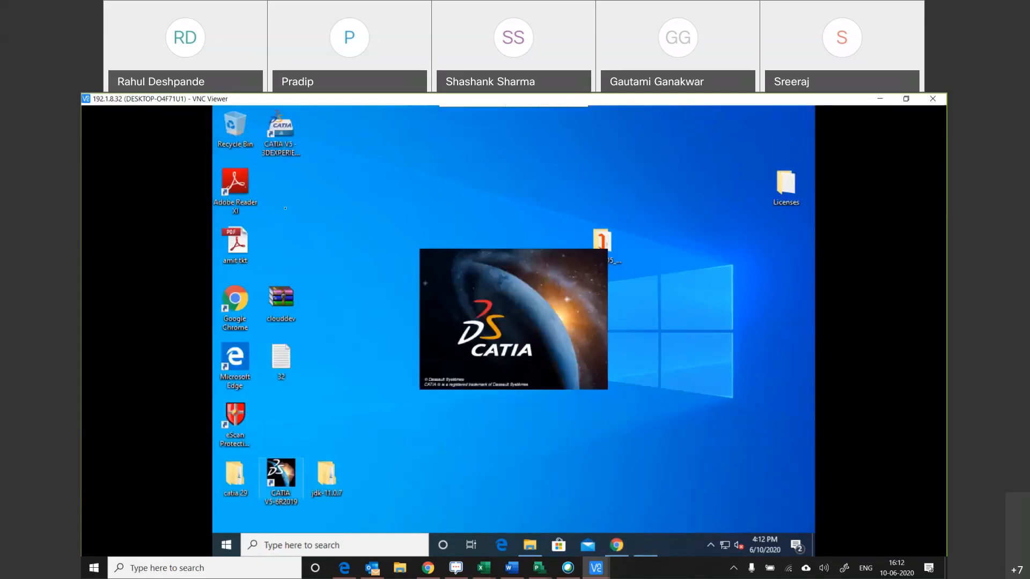
left_click(280, 129)
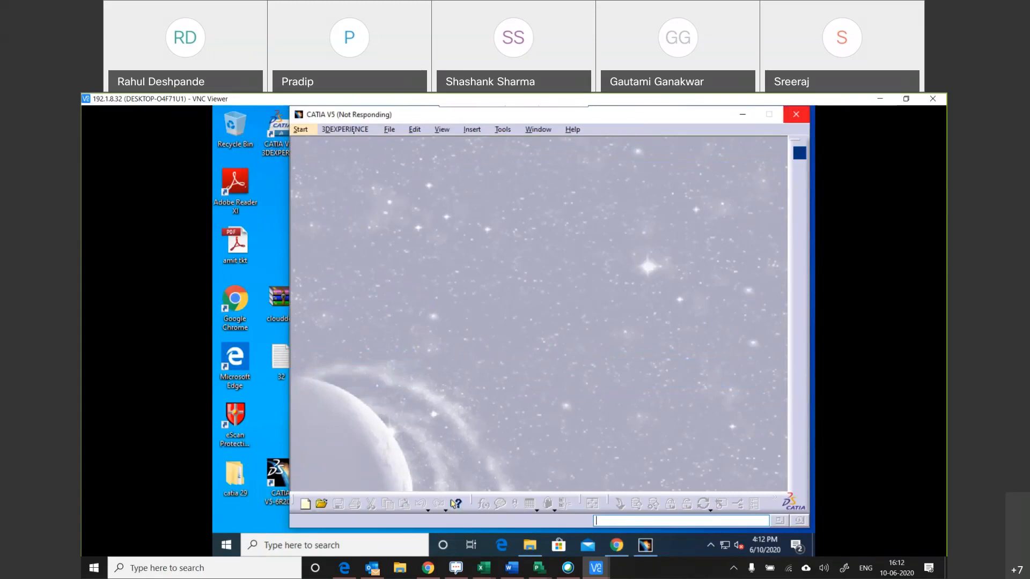
Open CC-00001-000 from 3DEXPERIENCE in CATIA V5, picking it from the My Content results in Thumbnail View.
left_click(352, 132)
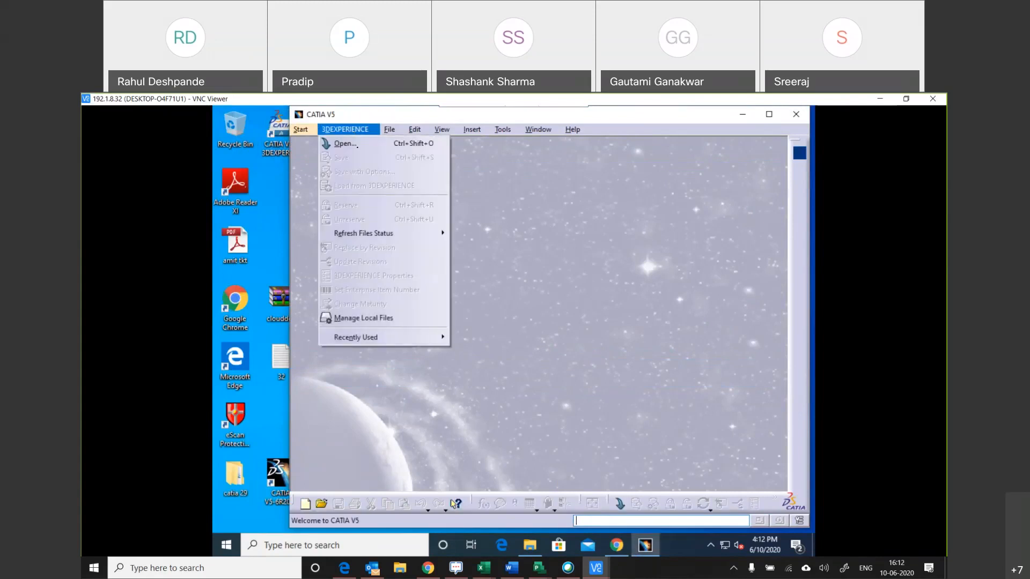
left_click(360, 143)
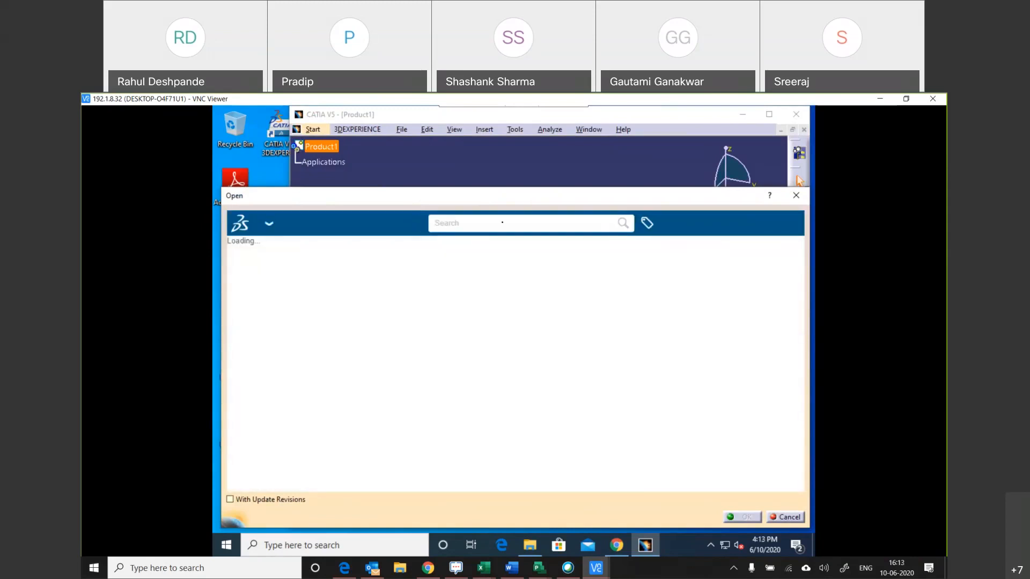
left_click(502, 222)
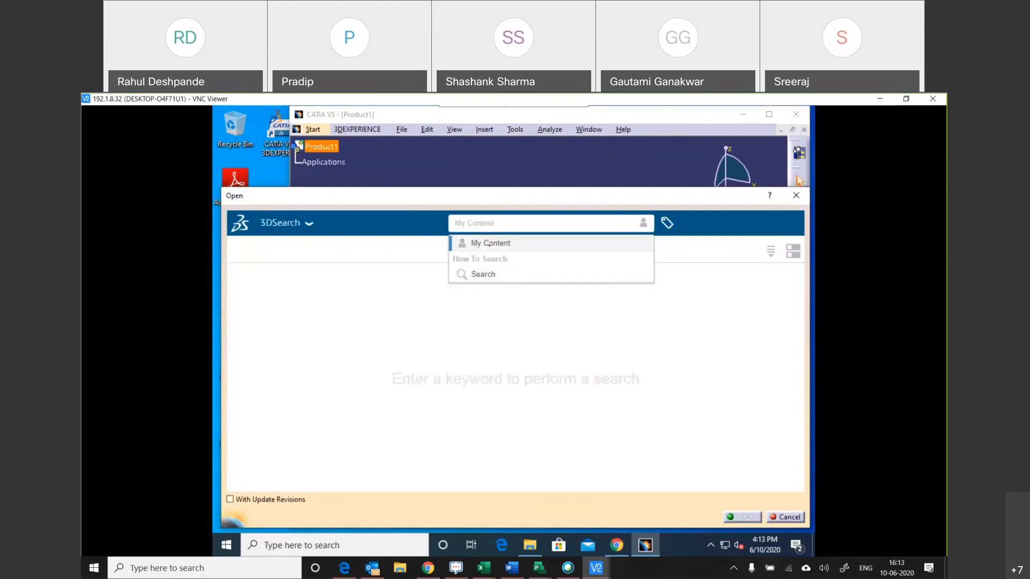
left_click(489, 245)
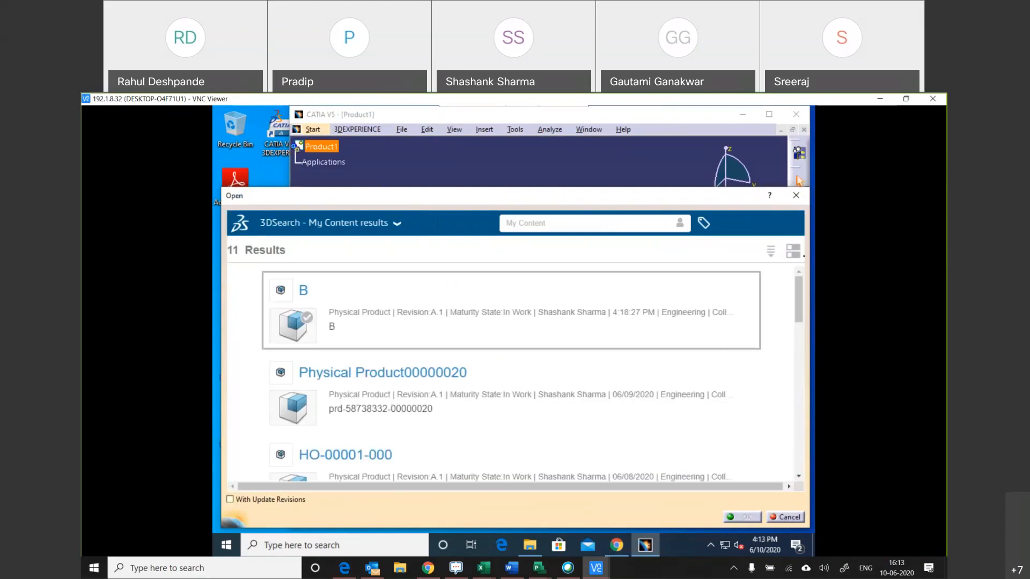
left_click(793, 252)
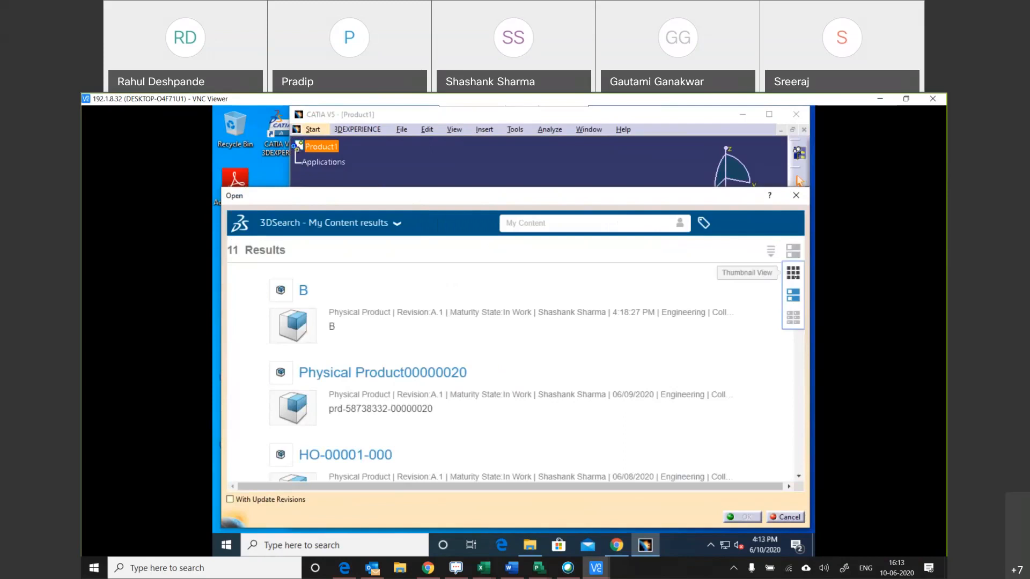
left_click(792, 272)
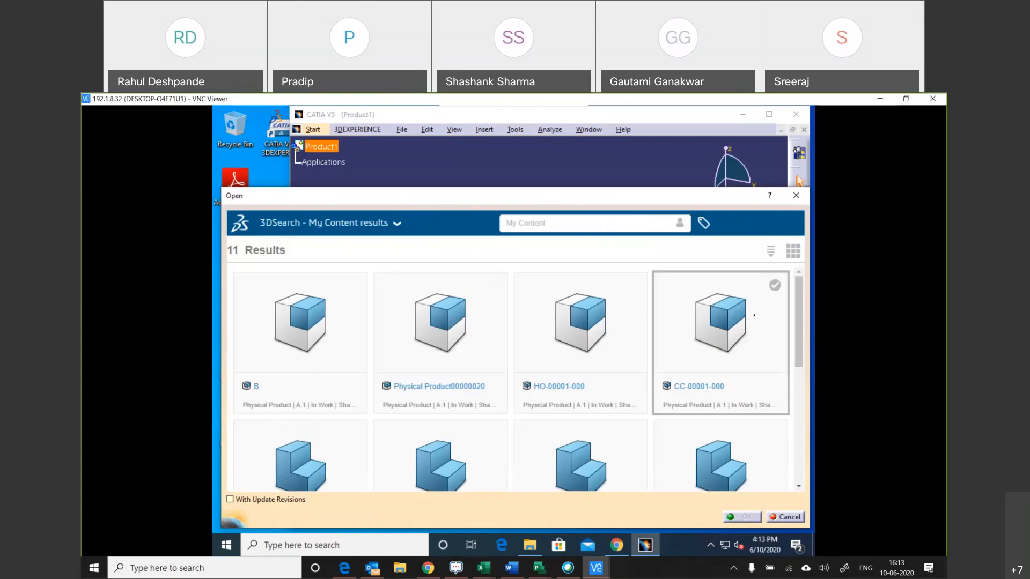
left_click(736, 326)
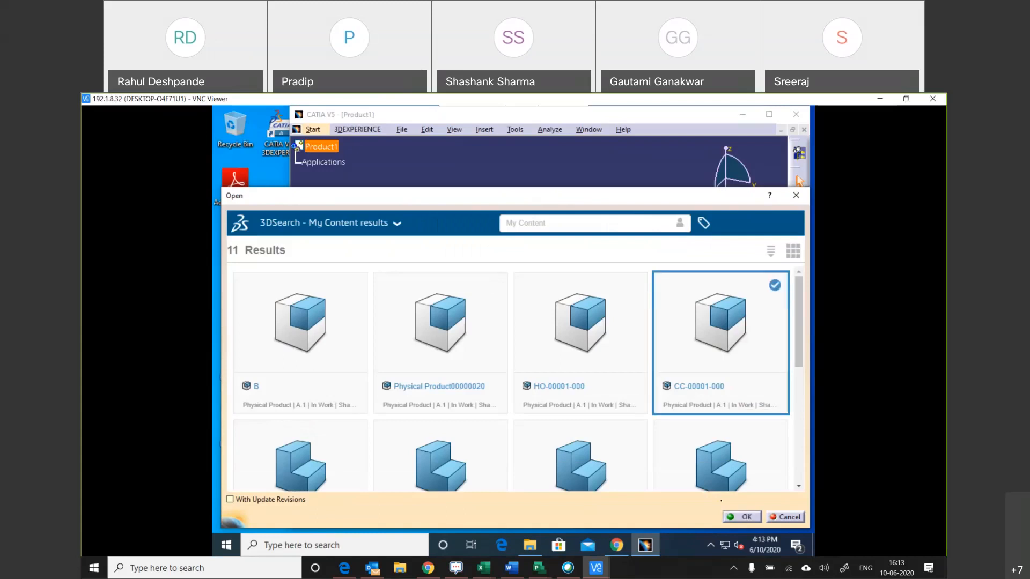
left_click(740, 517)
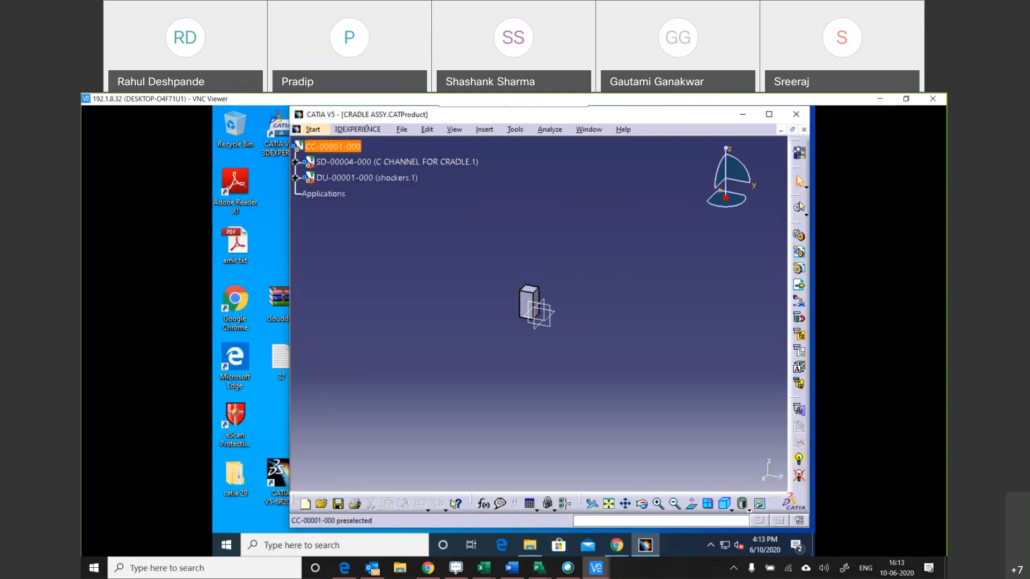
left_click(358, 129)
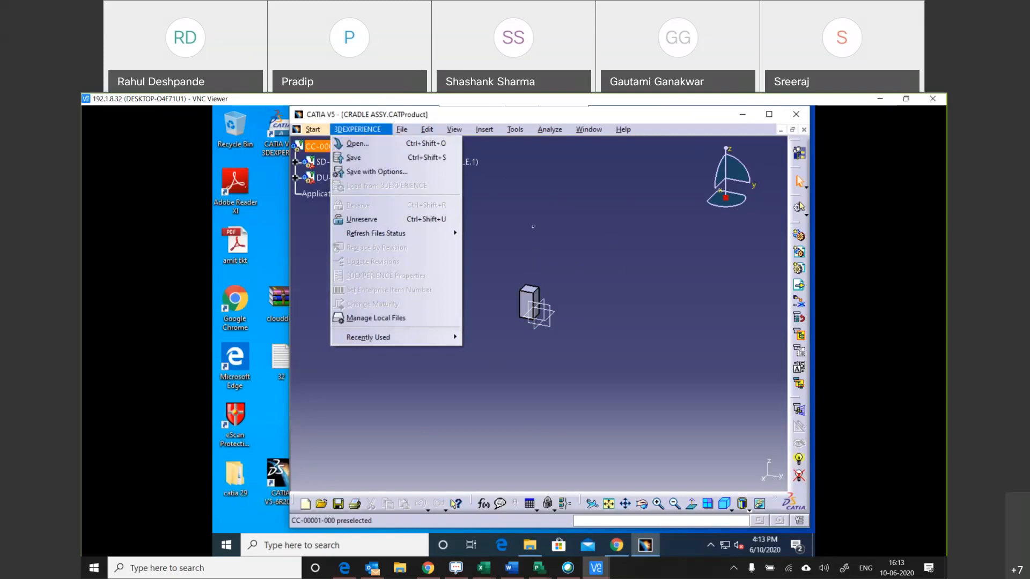
left_click(533, 227)
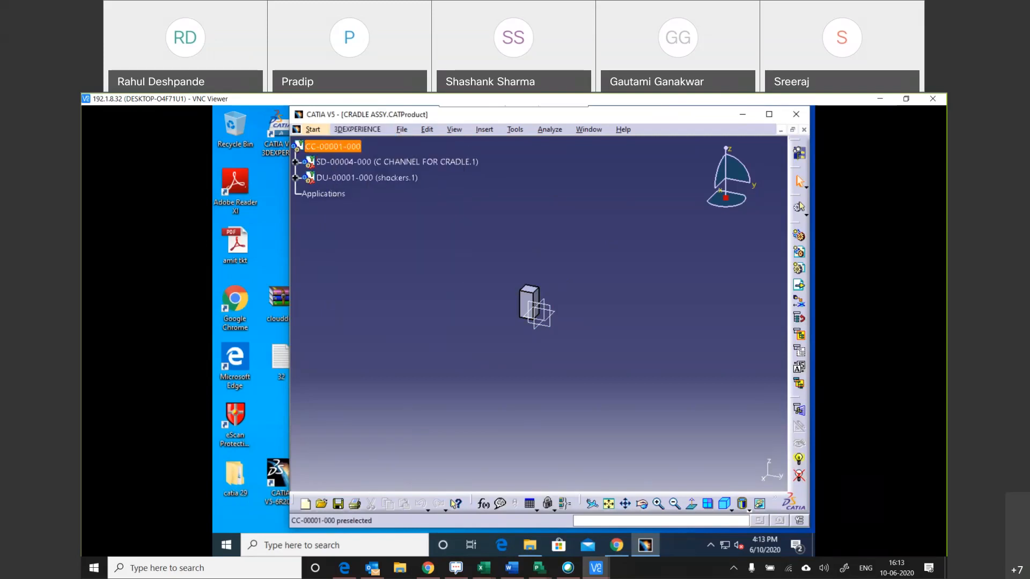
left_click(351, 129)
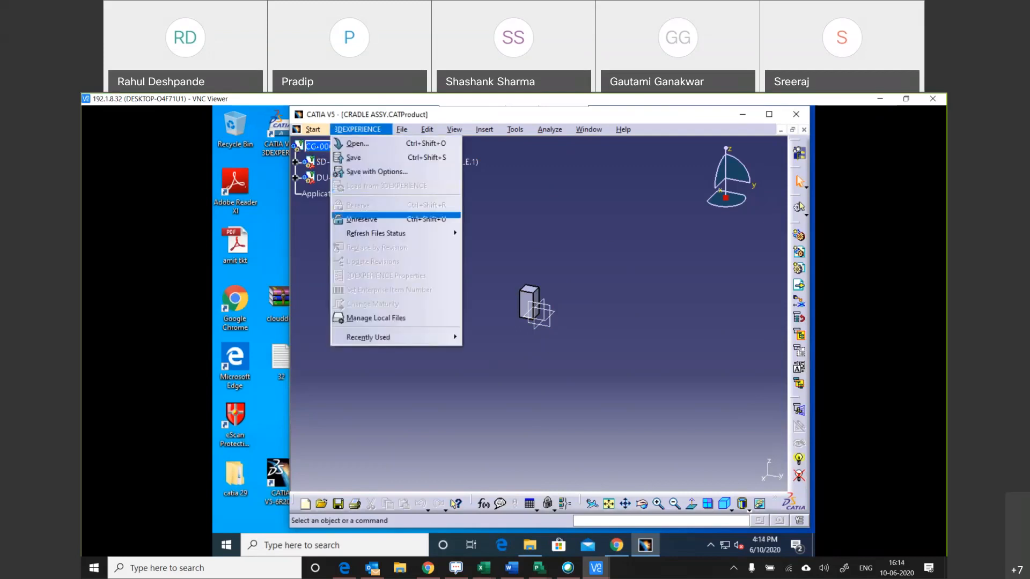
left_click(316, 147)
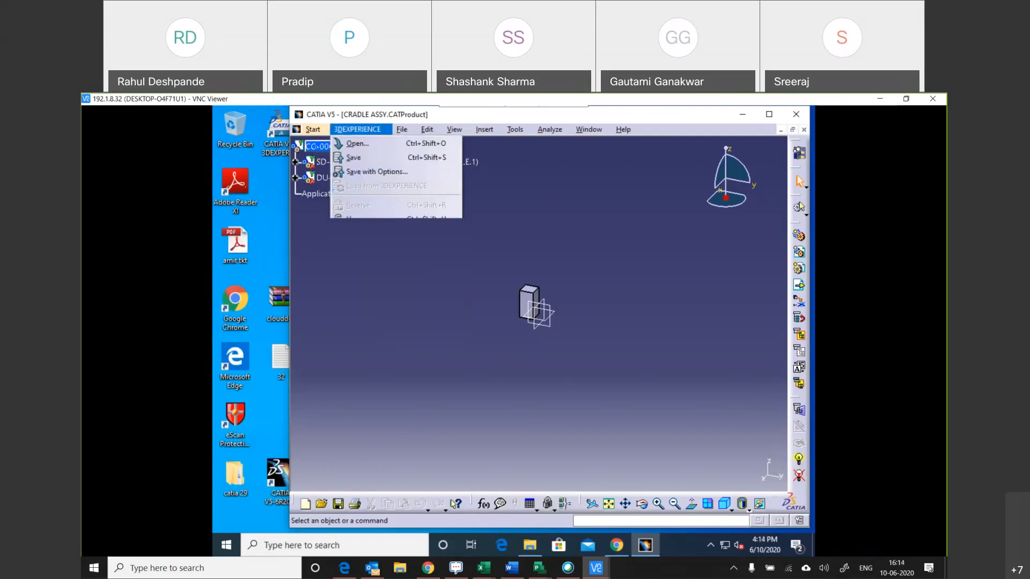
Insert the existing component SD-00005-000 into CC-00001-000, finding it with the search SD*, and reserve it.
right_click(317, 147)
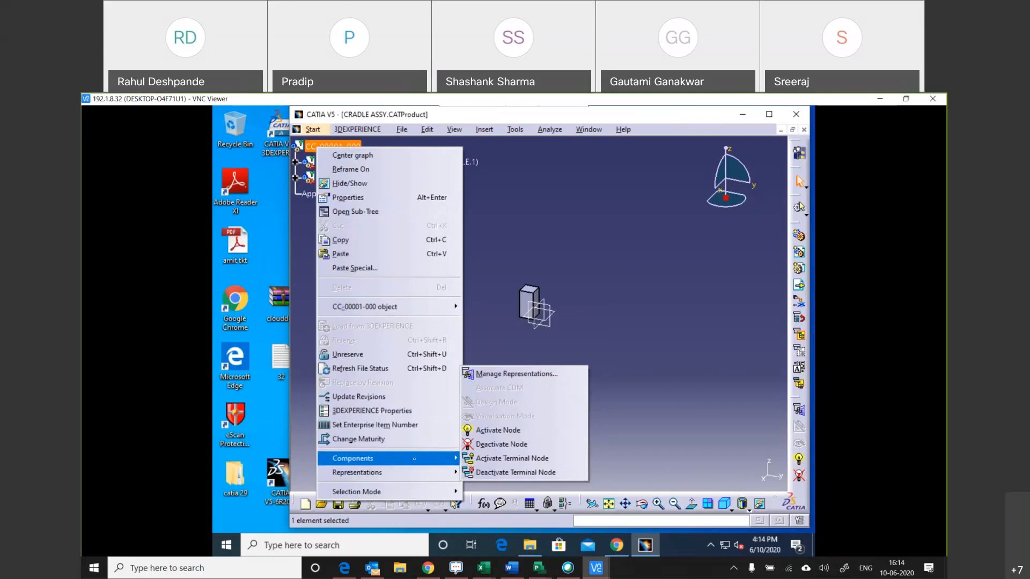
mouse_move(414, 458)
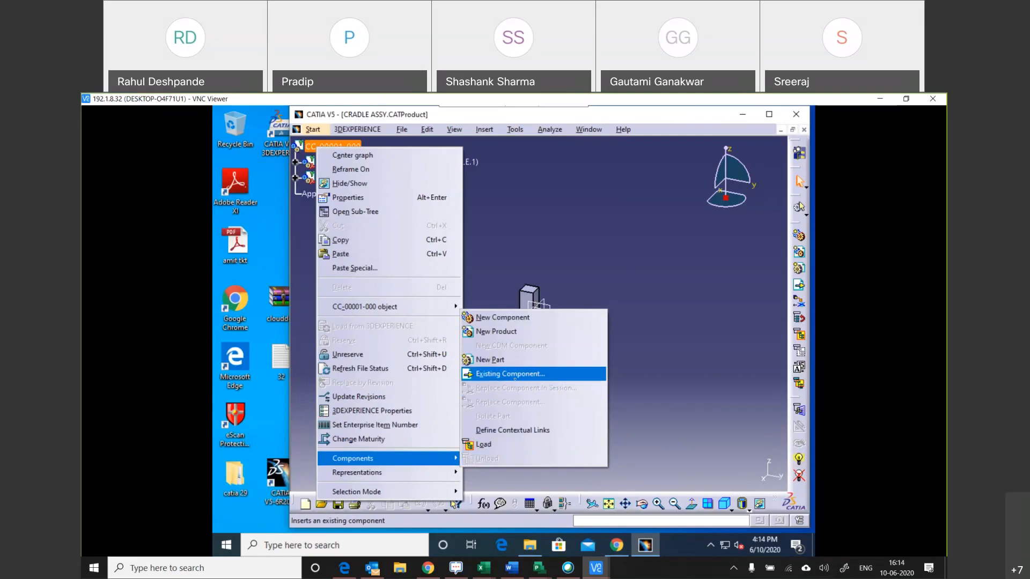
left_click(515, 373)
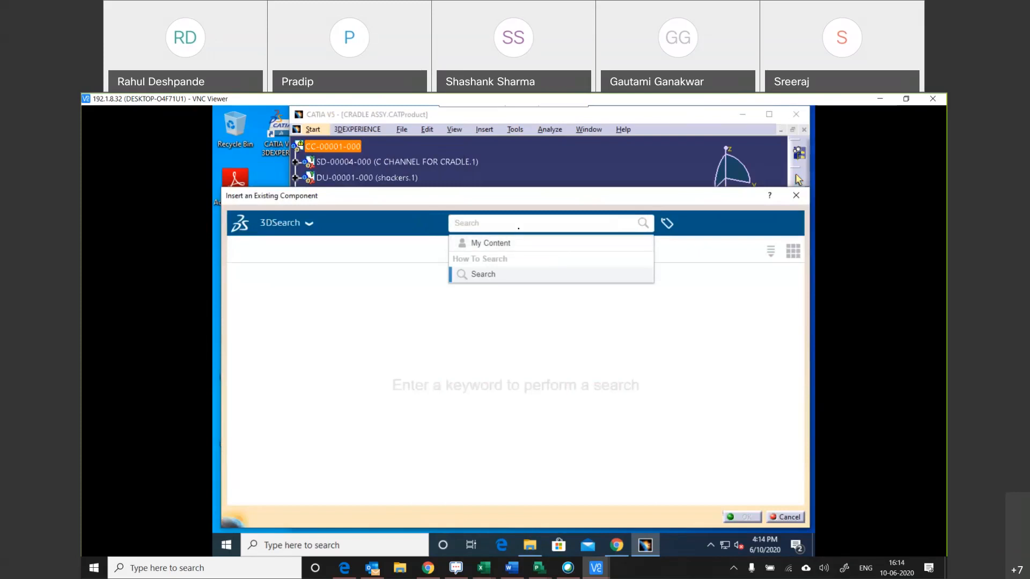
type("SD")
key("Return")
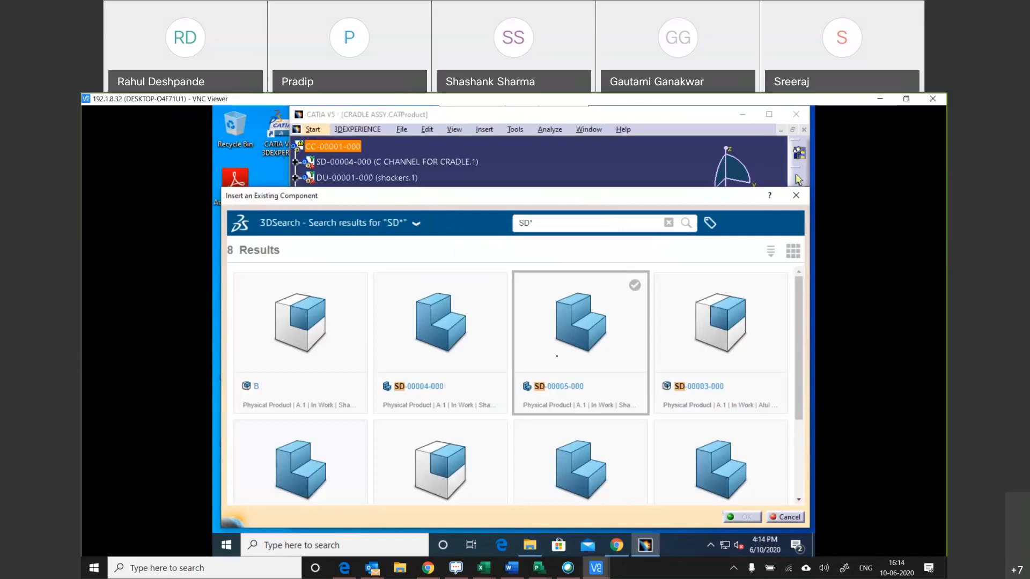
left_click(572, 344)
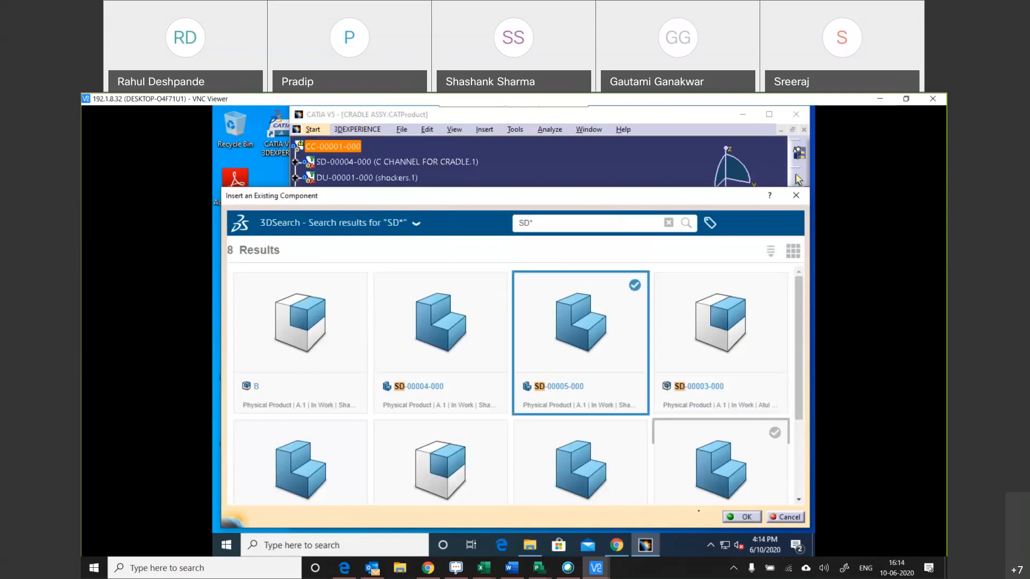
left_click(742, 516)
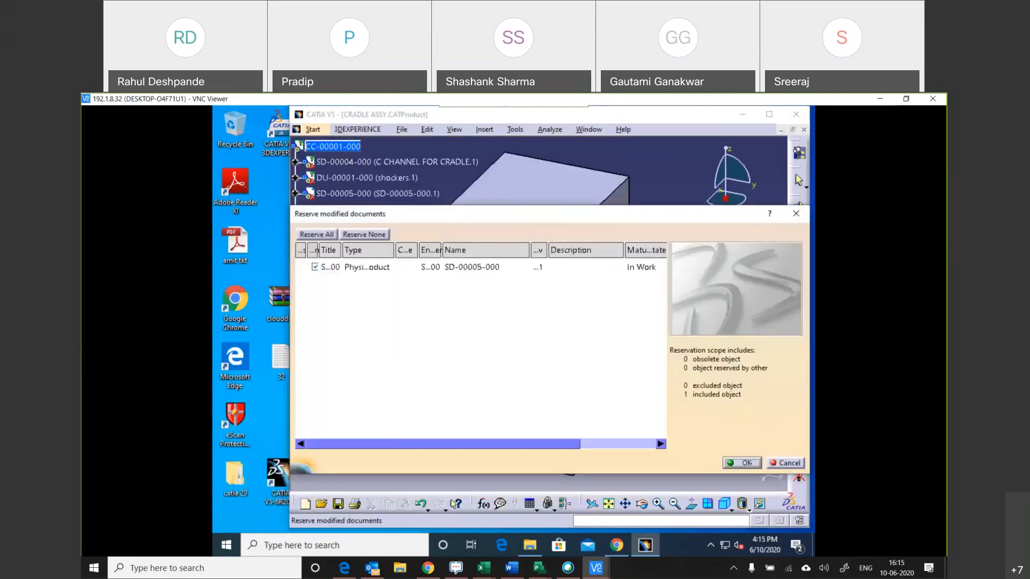
left_click(757, 463)
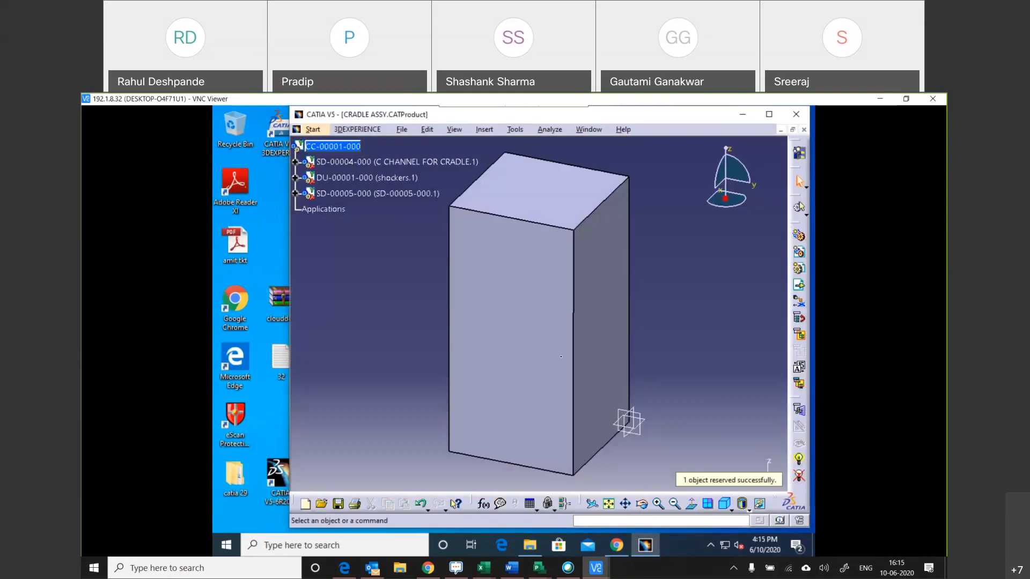
Save the assembly with the inserted SD-00005-000 to 3DEXPERIENCE, and dismiss the meeting reminder.
left_click(410, 194)
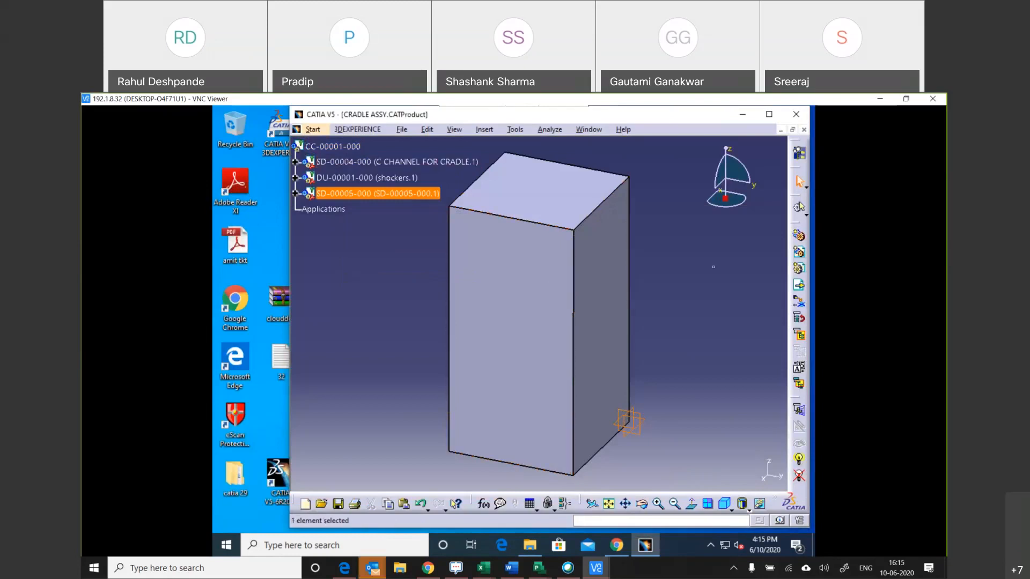
left_click(357, 129)
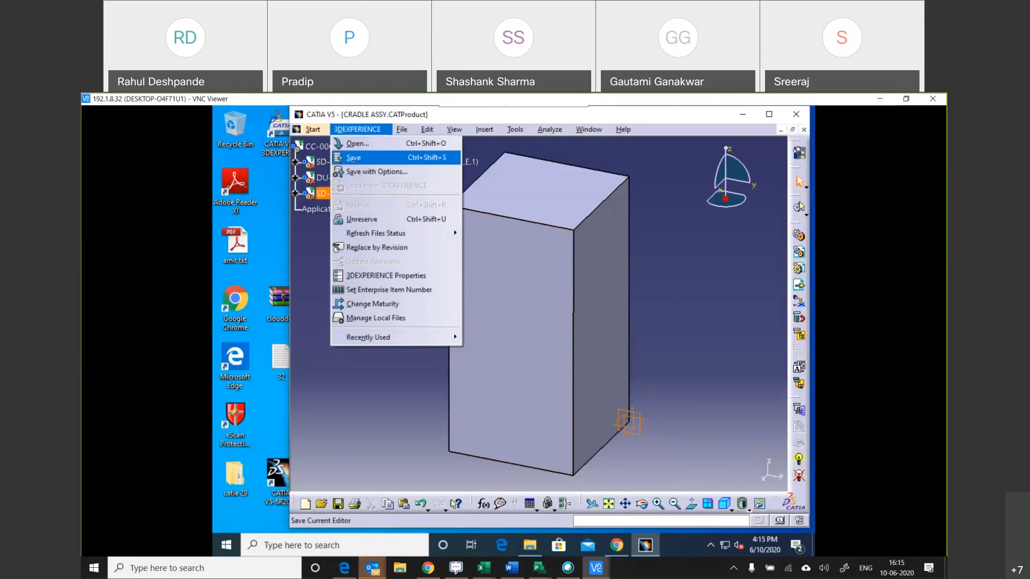
left_click(352, 160)
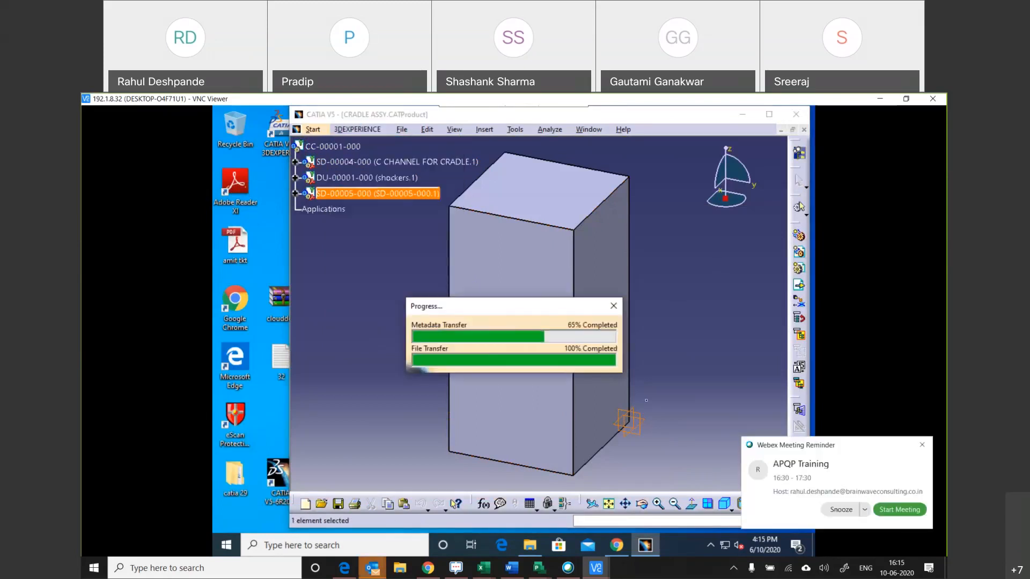
left_click(922, 446)
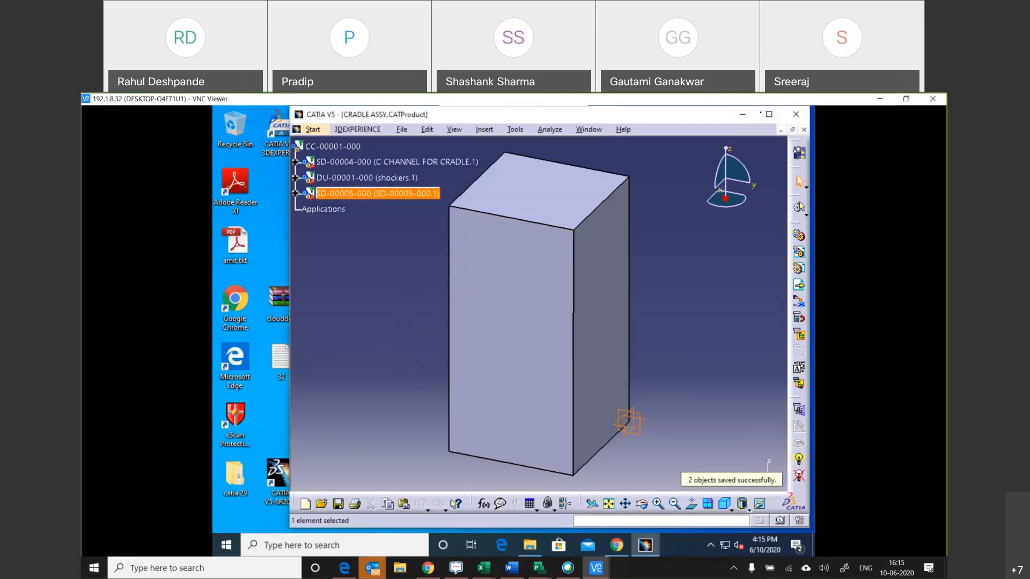
Switch to the 3DEXPERIENCE dashboard in the browser, close the compass, and refresh the Product Structure Explore widget.
left_click(742, 114)
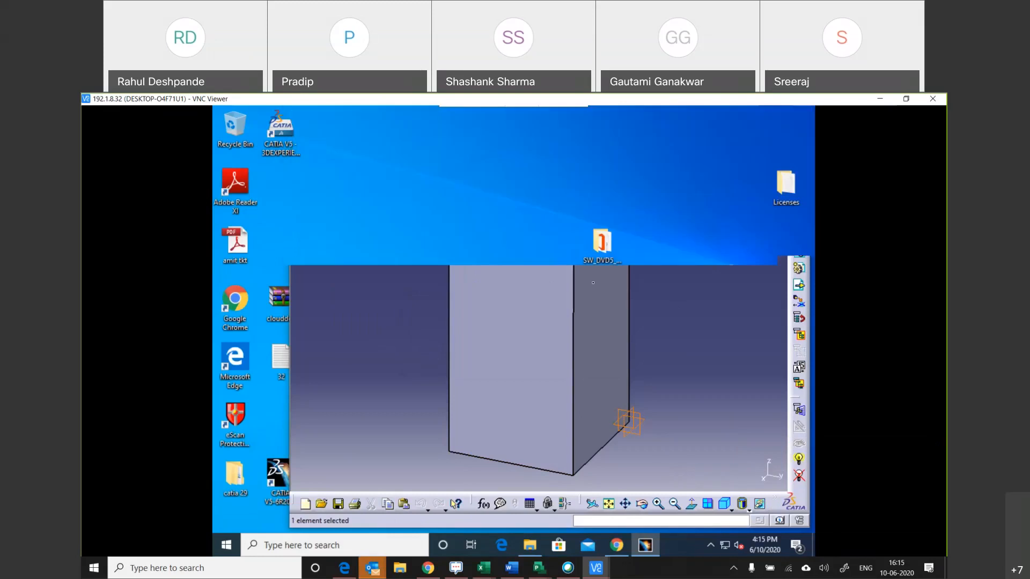
left_click(617, 545)
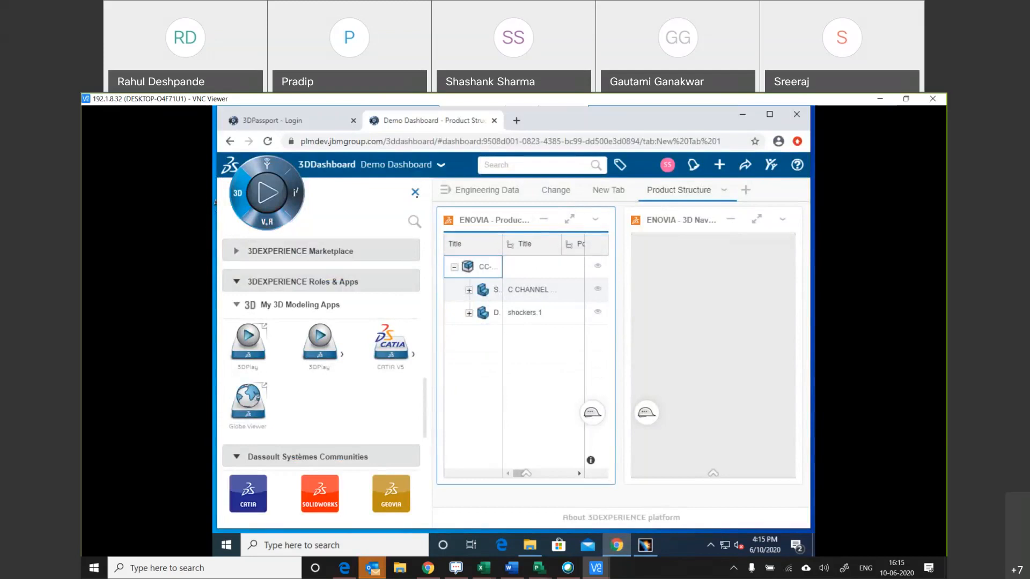
left_click(415, 192)
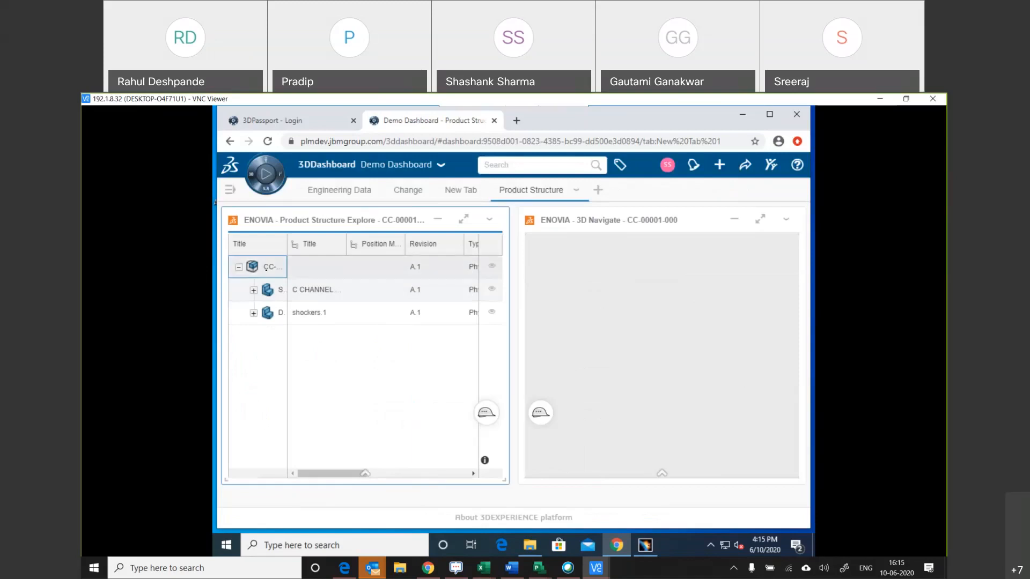
right_click(266, 270)
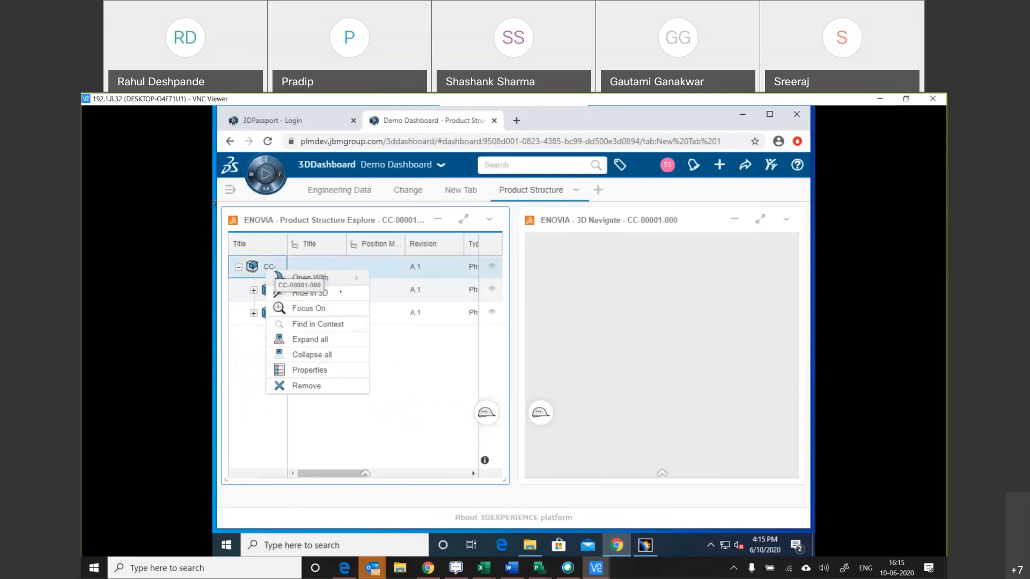
left_click(489, 220)
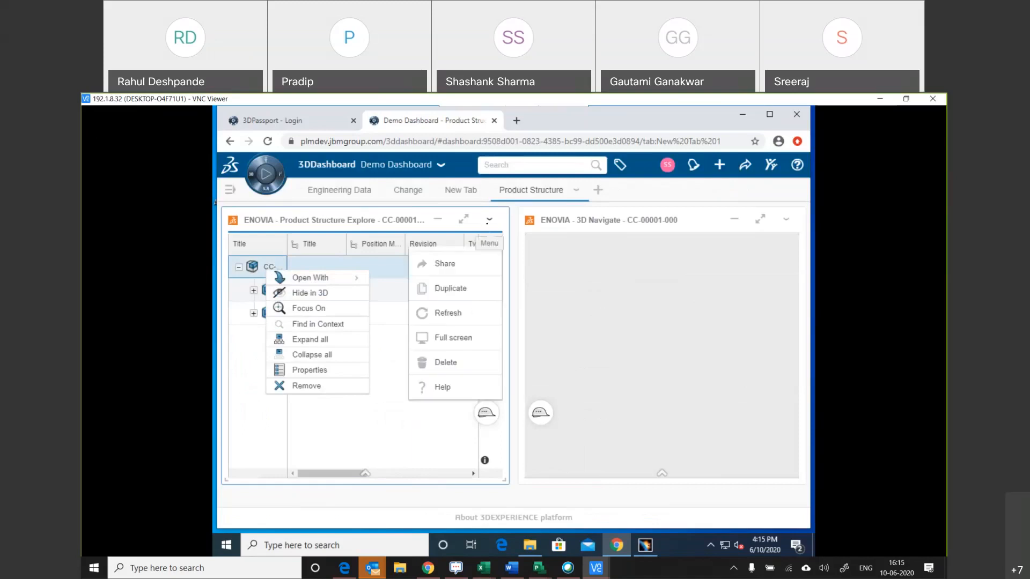
left_click(447, 313)
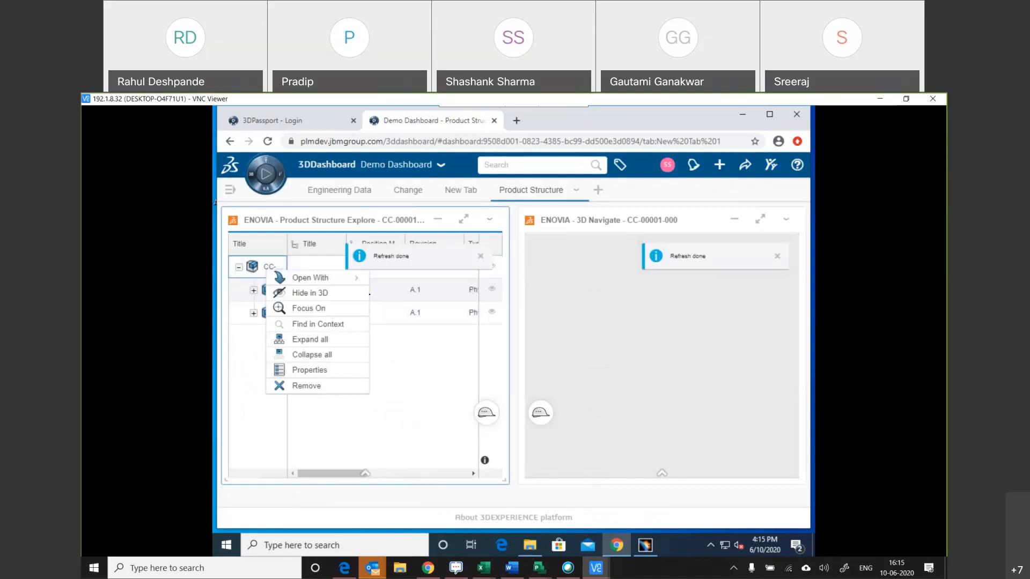
View the Open With apps for CC-00001-000, and collapse its node in the product structure.
left_click(311, 278)
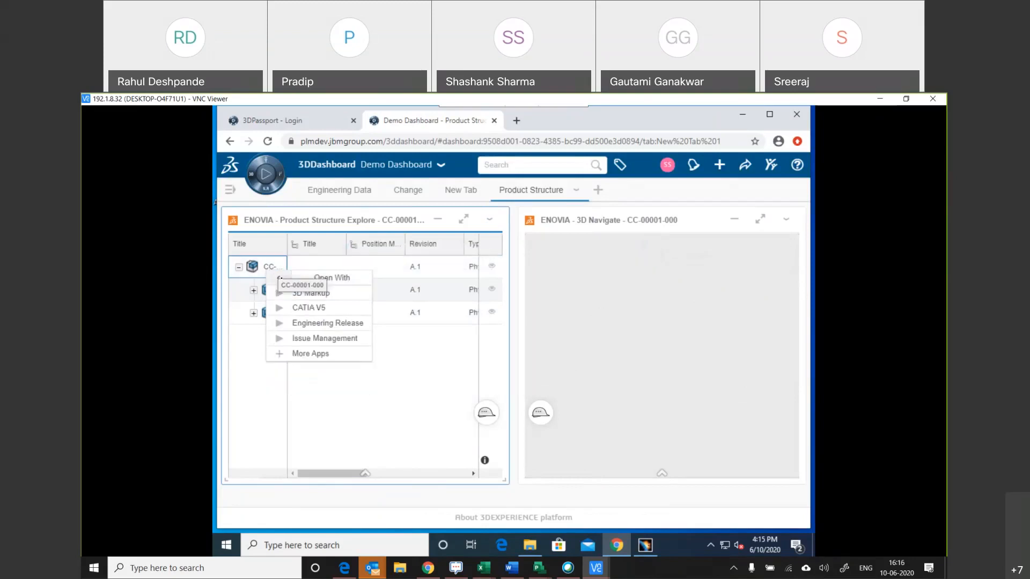
left_click(279, 277)
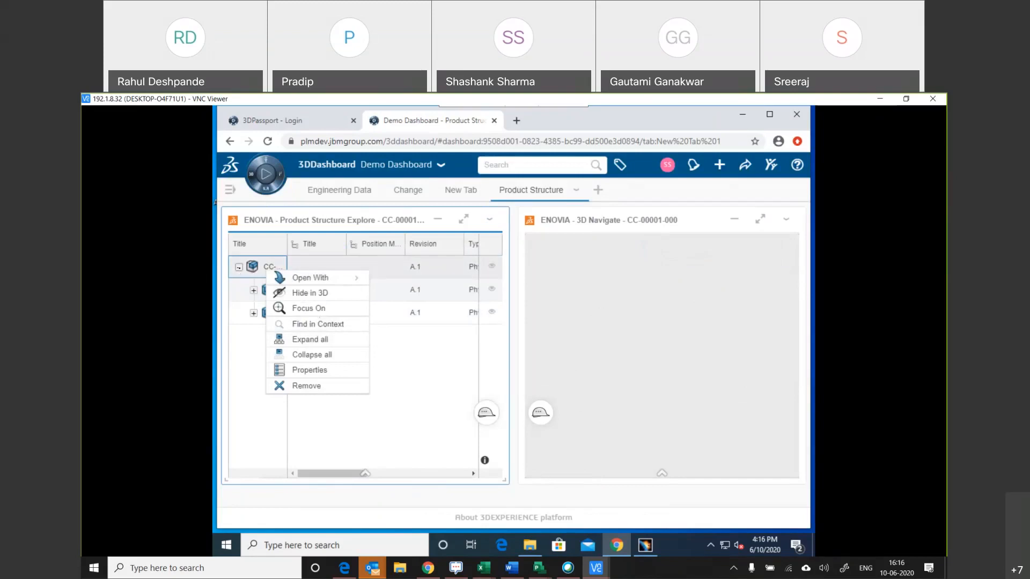
left_click(239, 266)
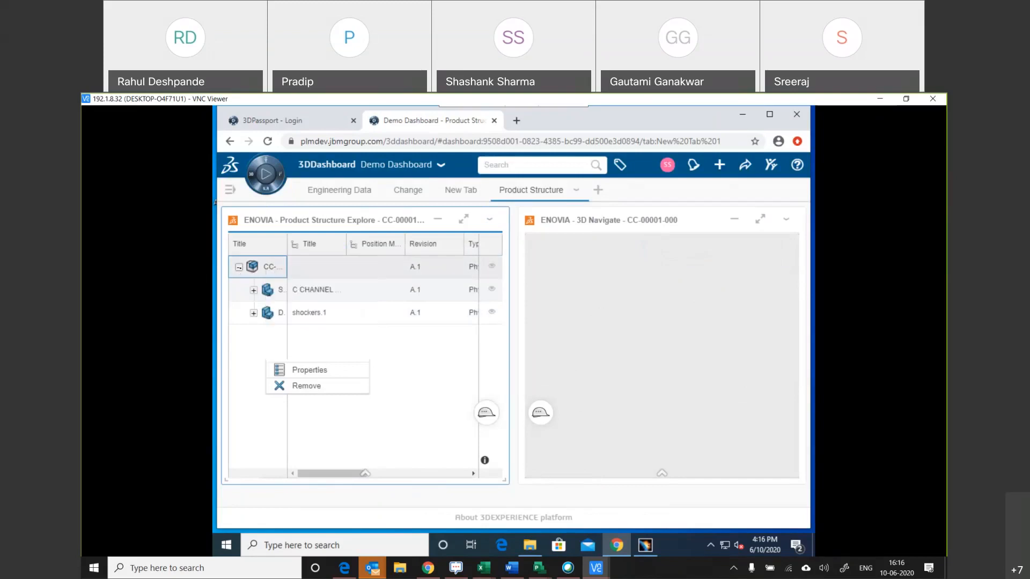
Set the Product Structure Explore widget to Tree View, and show its Tools commands.
right_click(267, 271)
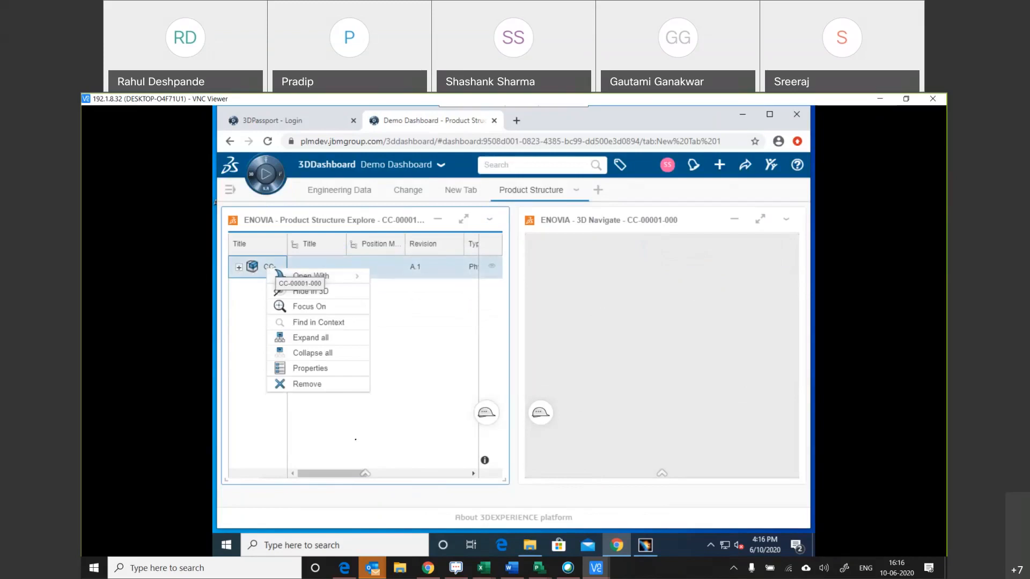
left_click(323, 277)
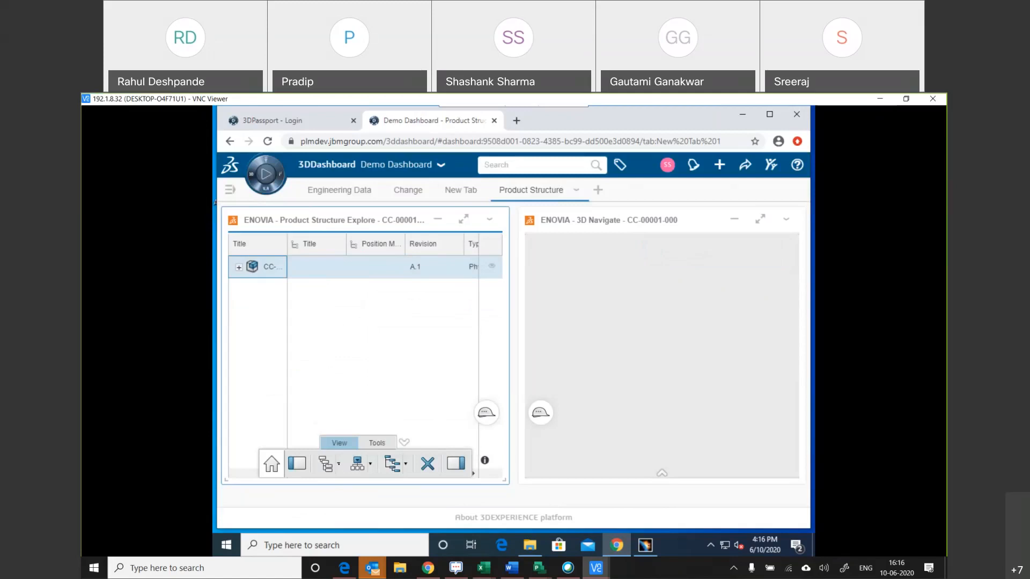
left_click(338, 463)
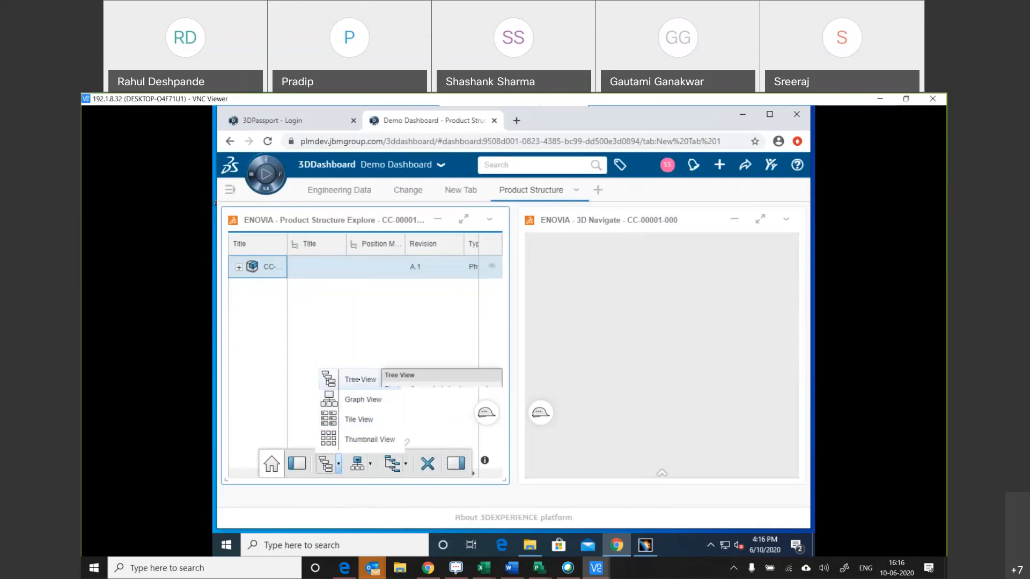
left_click(358, 379)
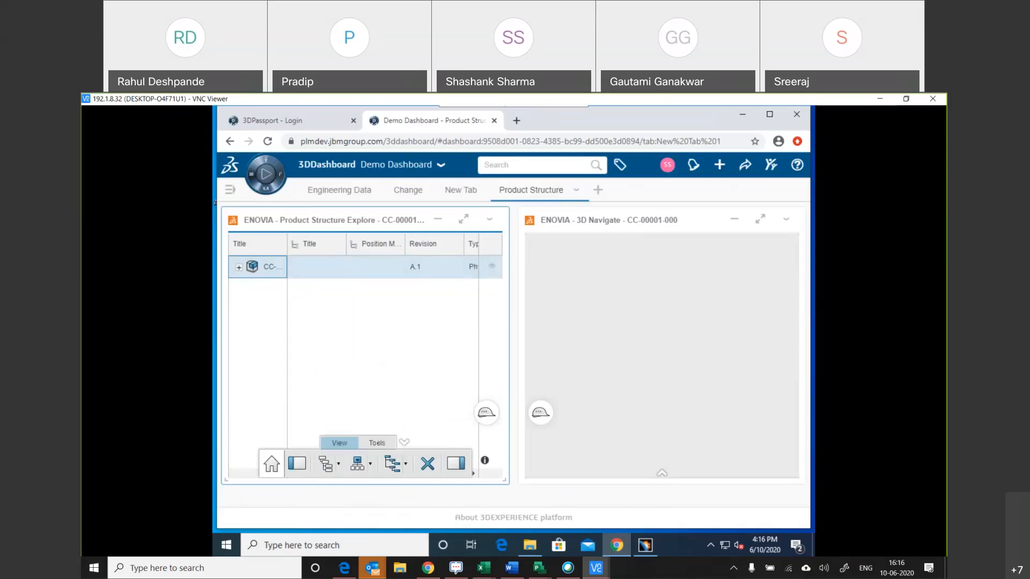
left_click(377, 443)
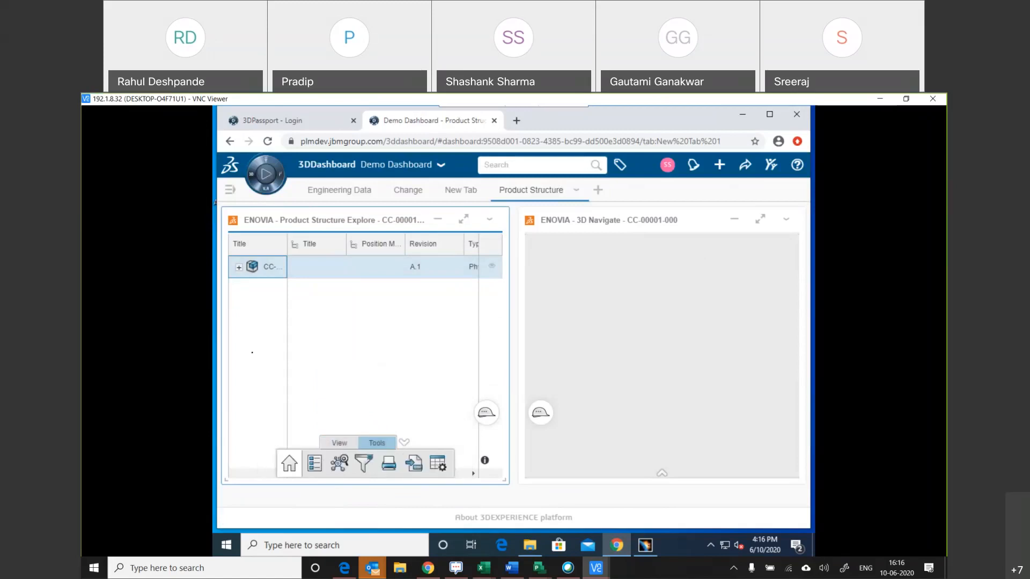
Expand CC-00001-000 in the product structure, and refresh the Product Structure Explore widget.
left_click(238, 267)
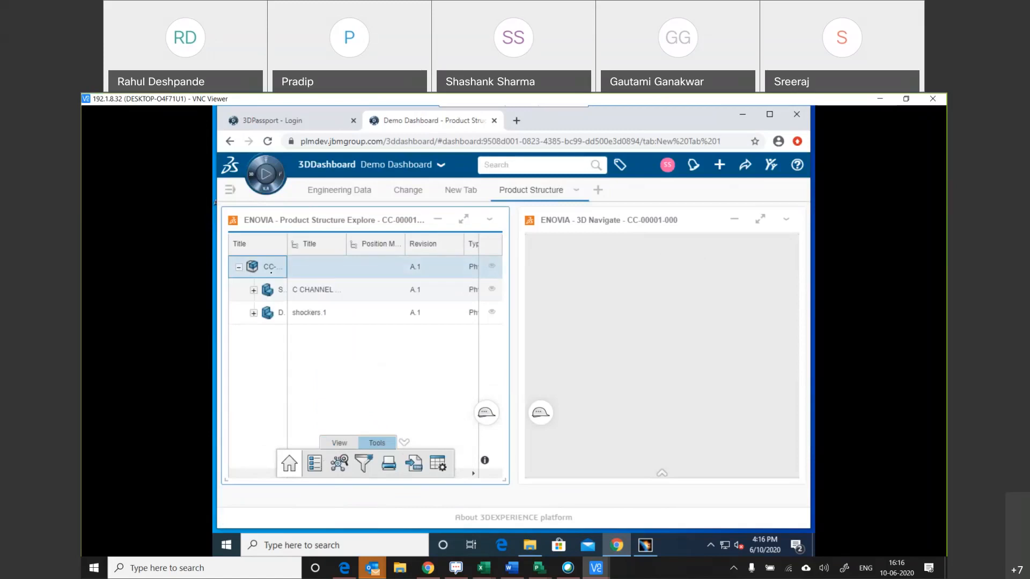
right_click(270, 272)
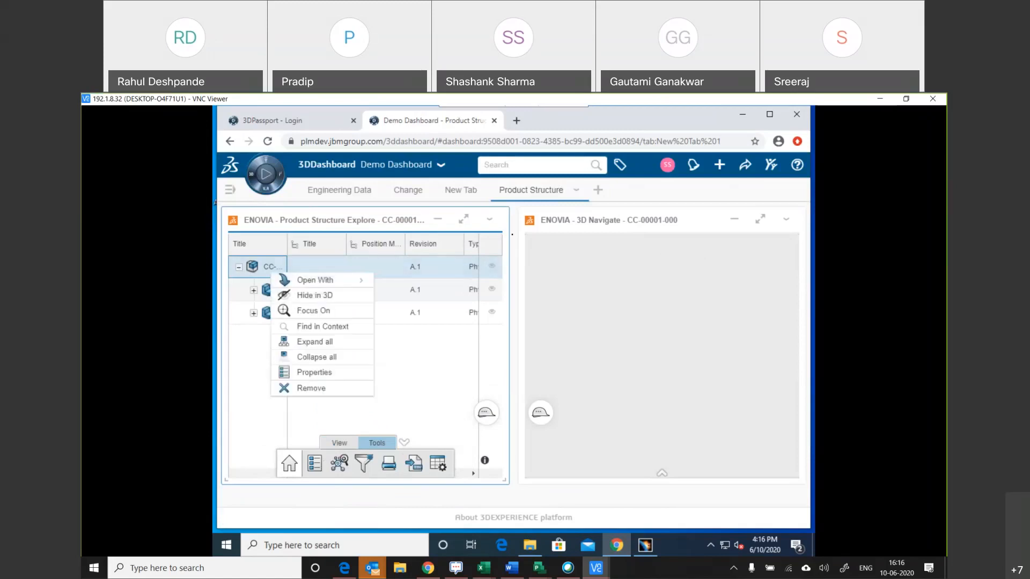
left_click(489, 220)
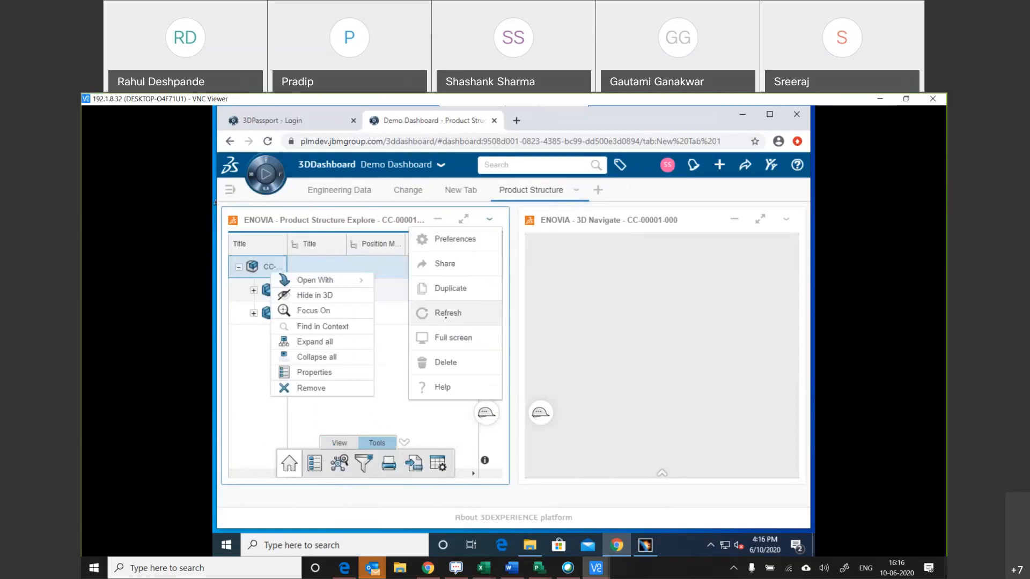
left_click(446, 315)
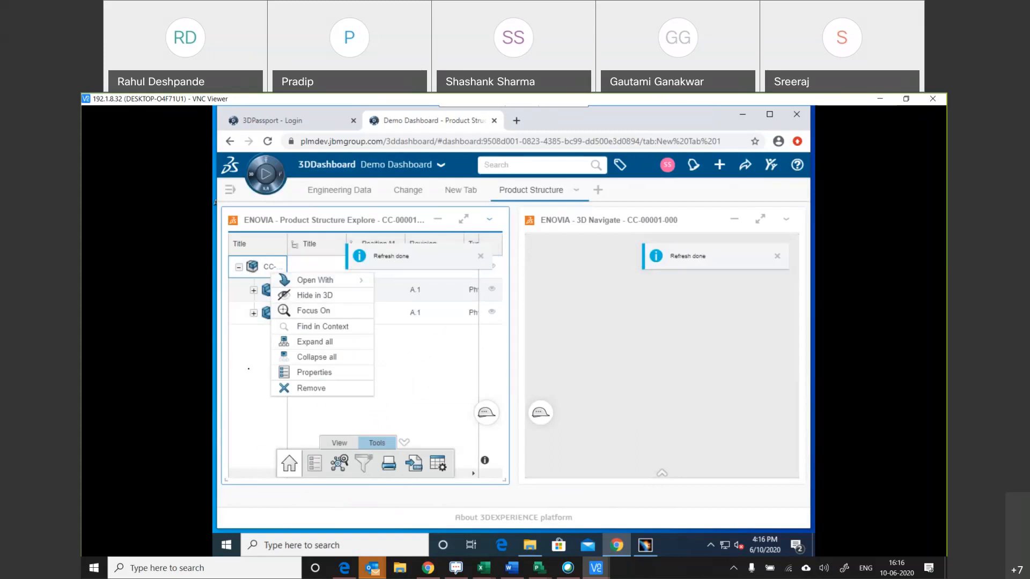
left_click(227, 360)
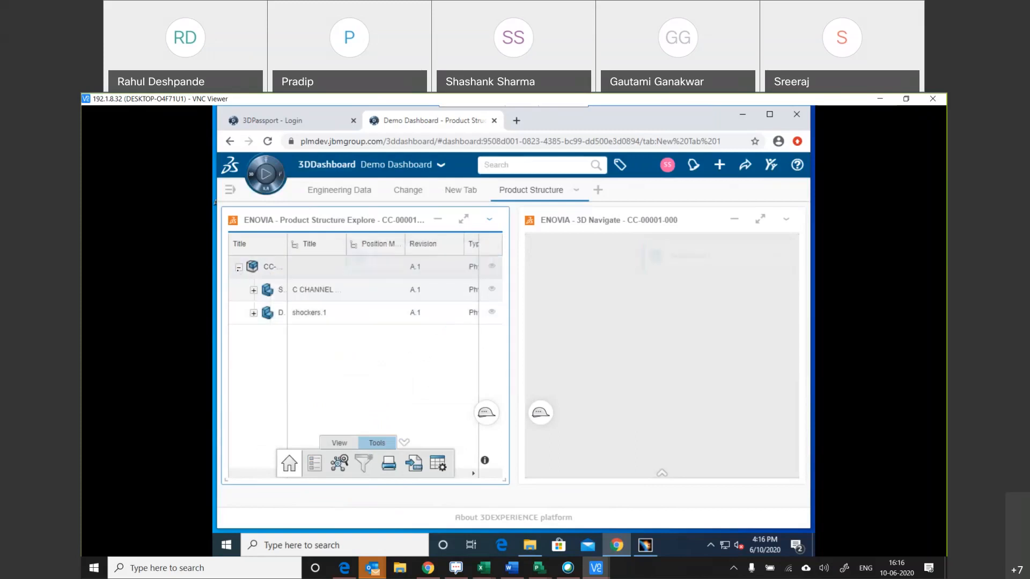
Collapse the CC-00001-000 node, and expand all of its levels again with Expand all.
left_click(239, 266)
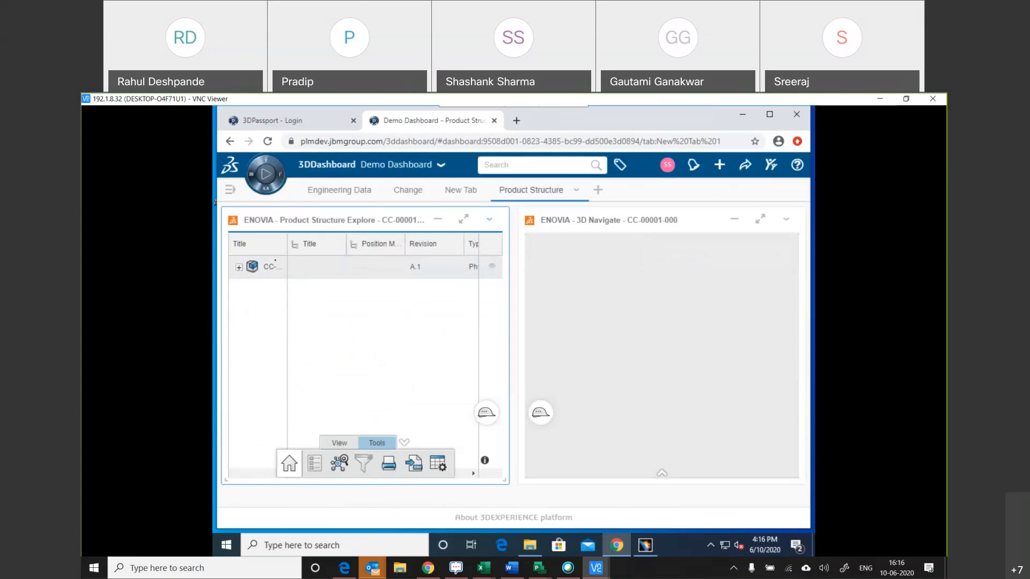
right_click(275, 263)
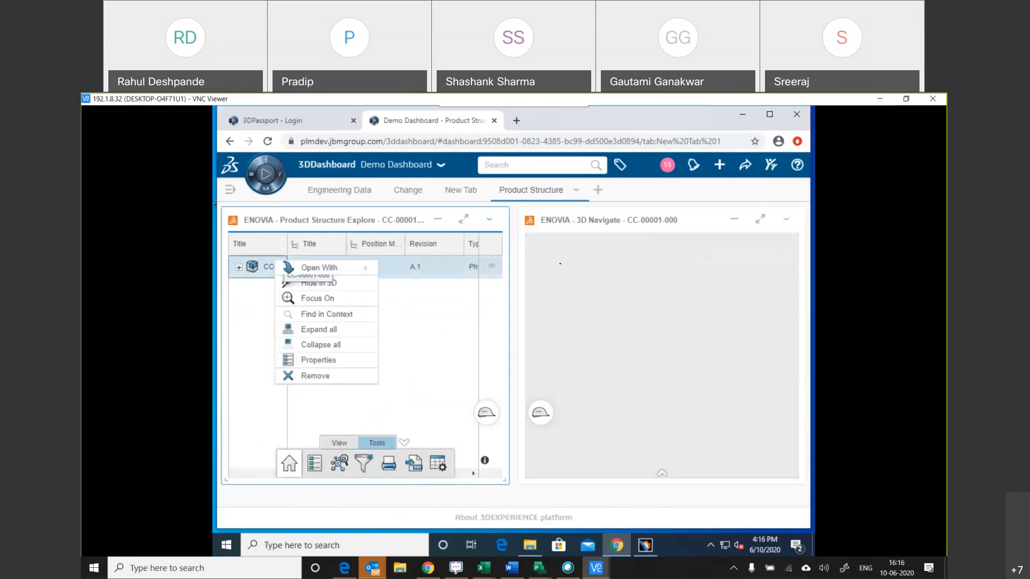
left_click(318, 329)
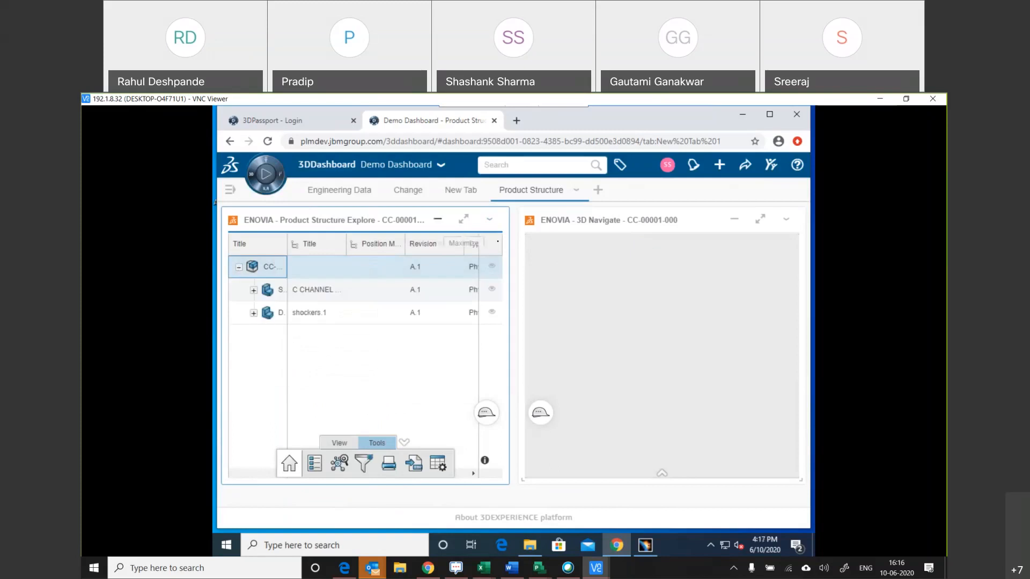
Open the Engineering Data dashboard tab and refresh the Engineering Release widget for CC-00001-000.
left_click(330, 191)
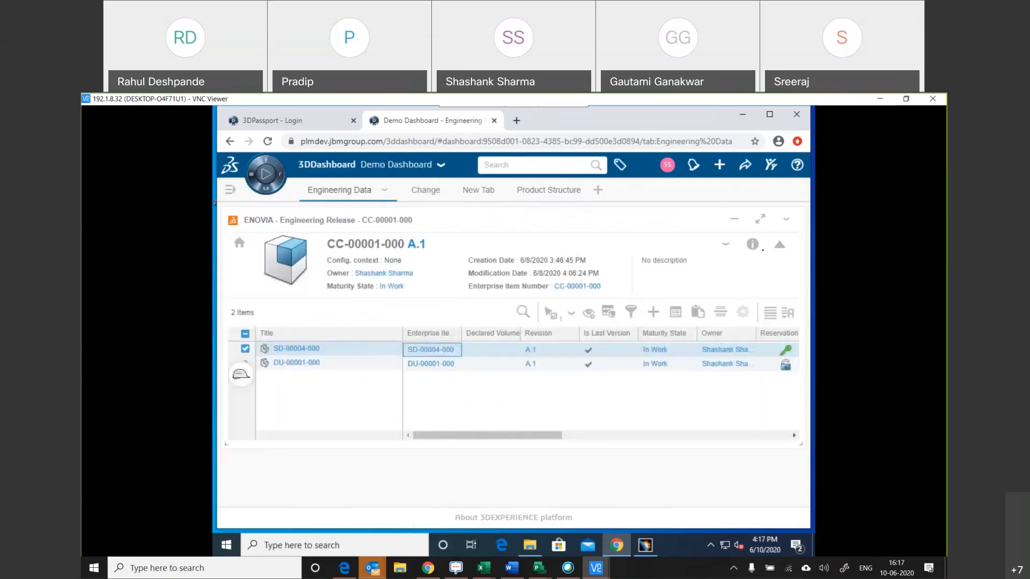
left_click(725, 245)
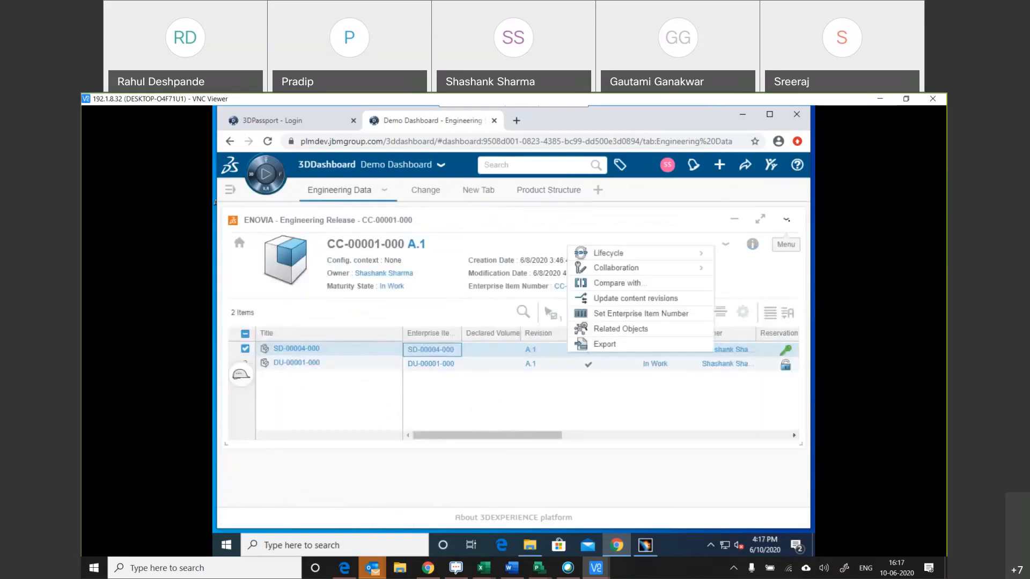
left_click(786, 220)
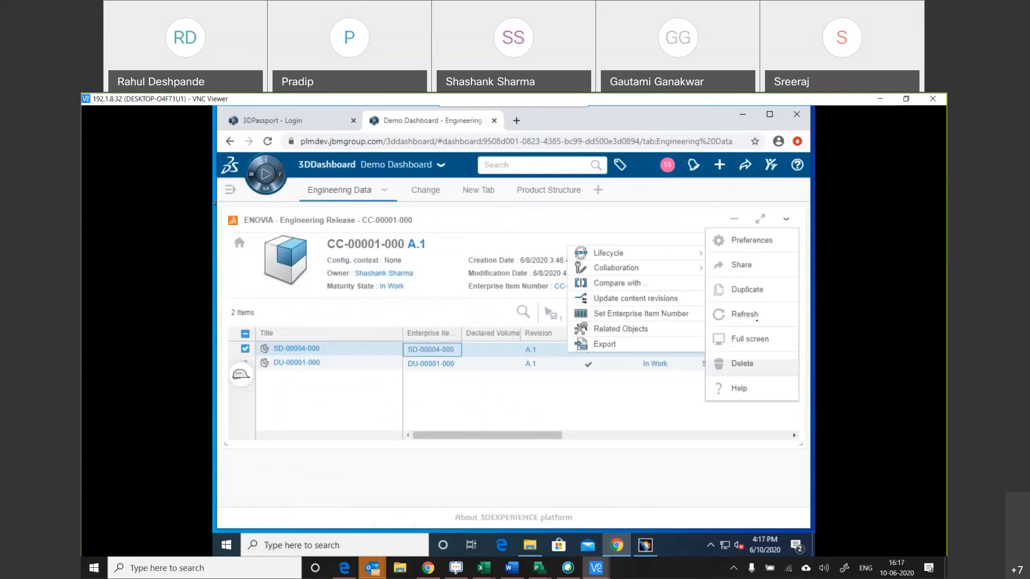
left_click(757, 314)
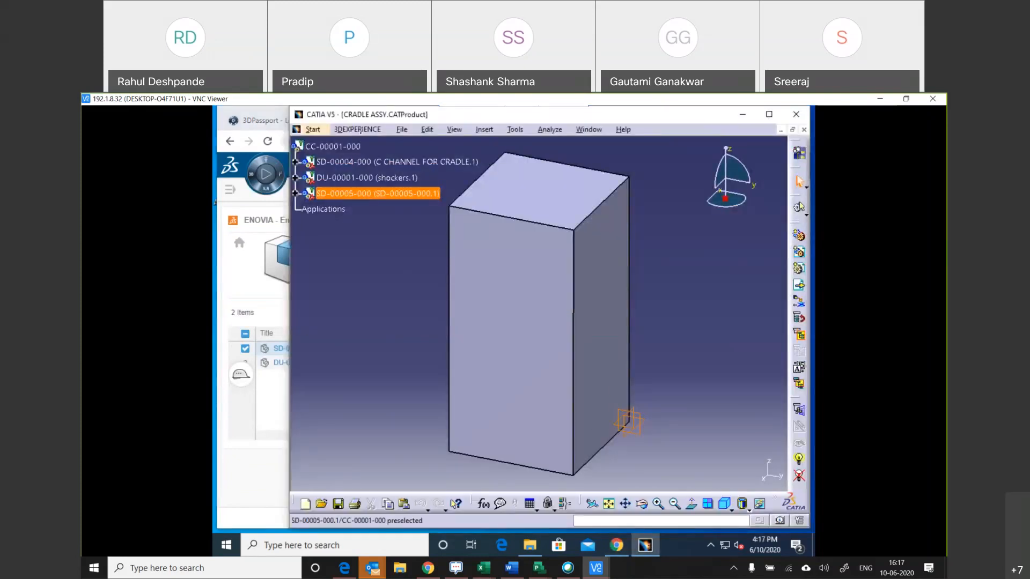
Switch to CATIA V5 and save the CC-00001-000 assembly to 3DEXPERIENCE again.
left_click(360, 130)
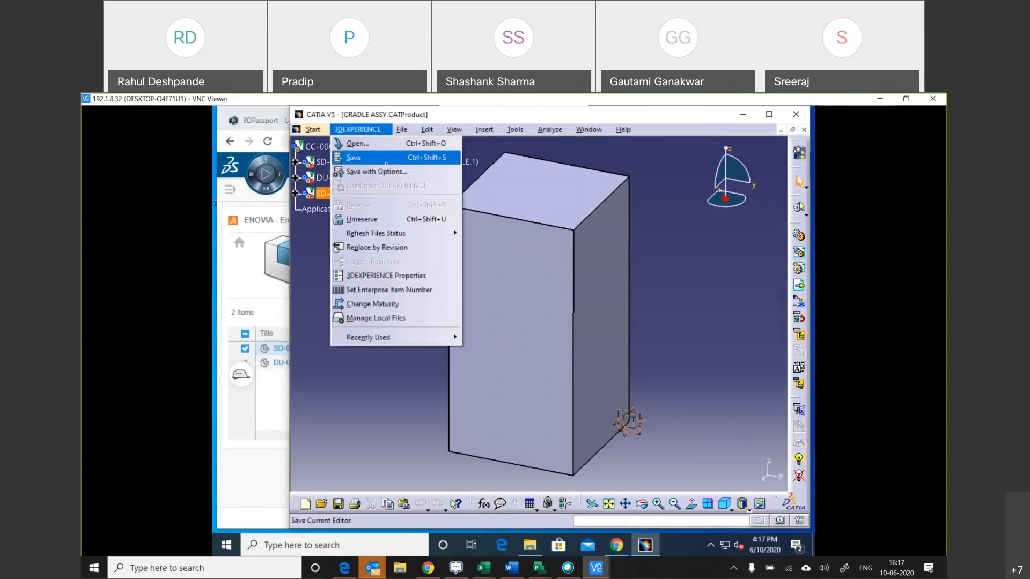
left_click(386, 159)
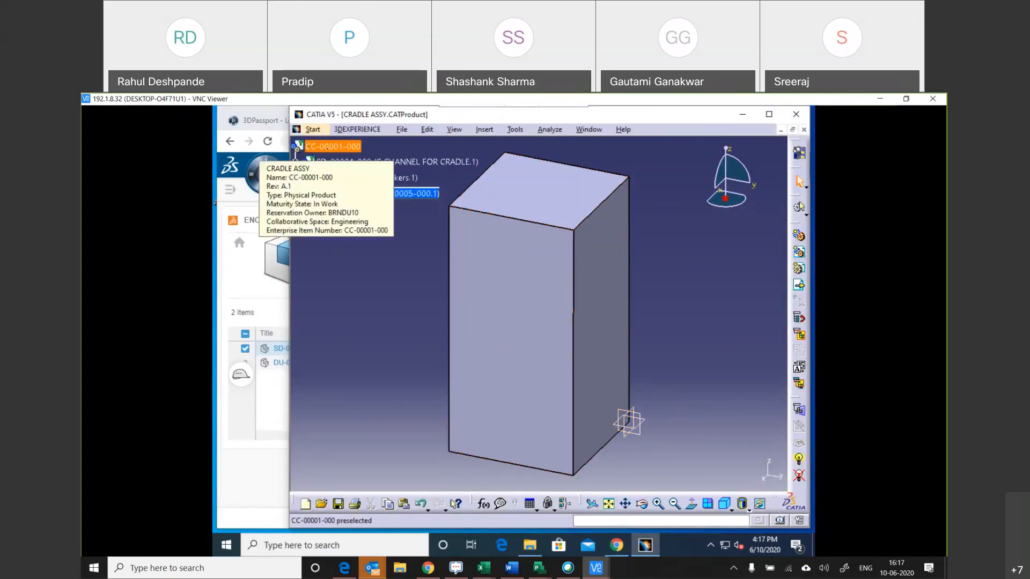
right_click(328, 147)
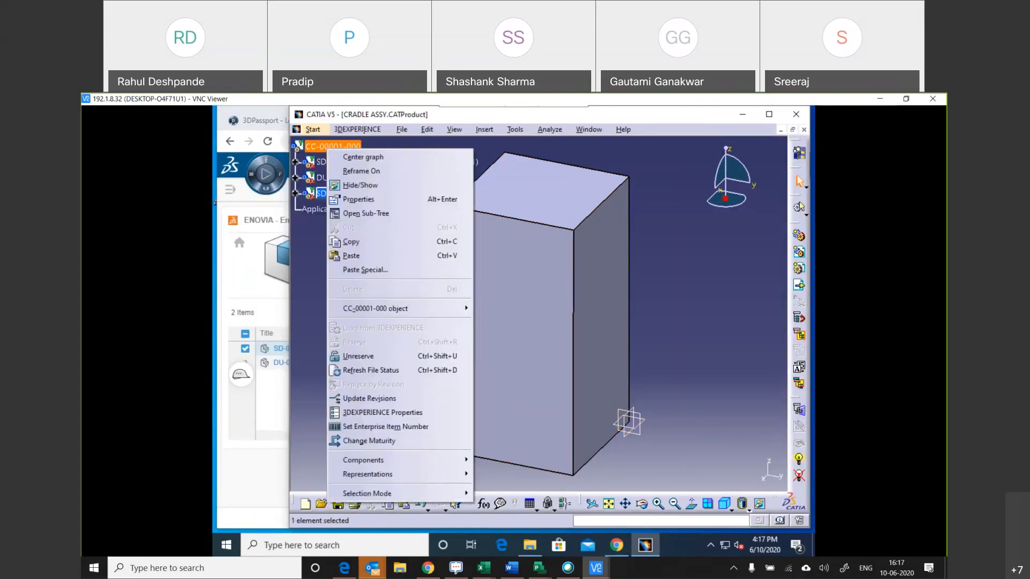
left_click(357, 129)
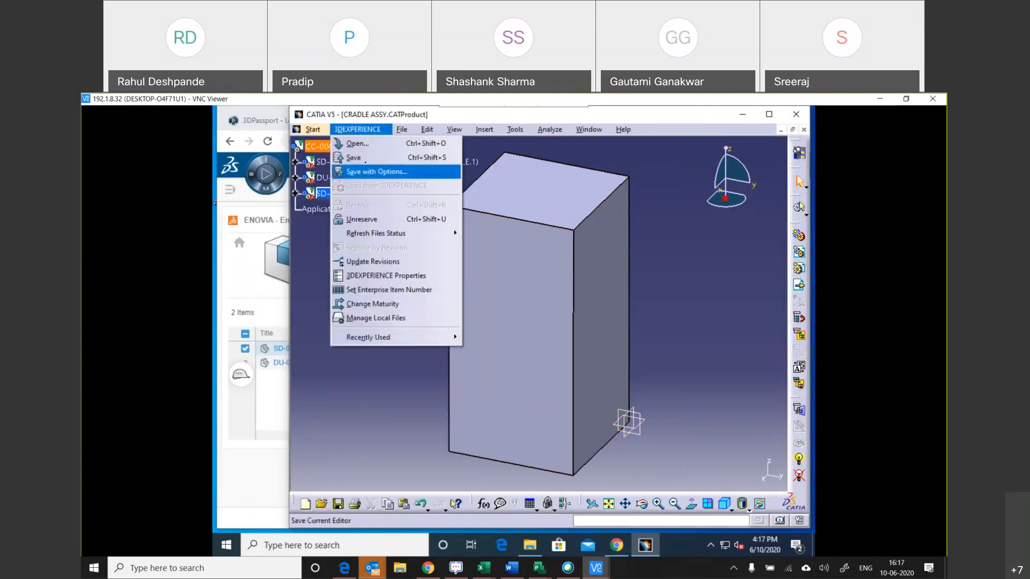
left_click(364, 159)
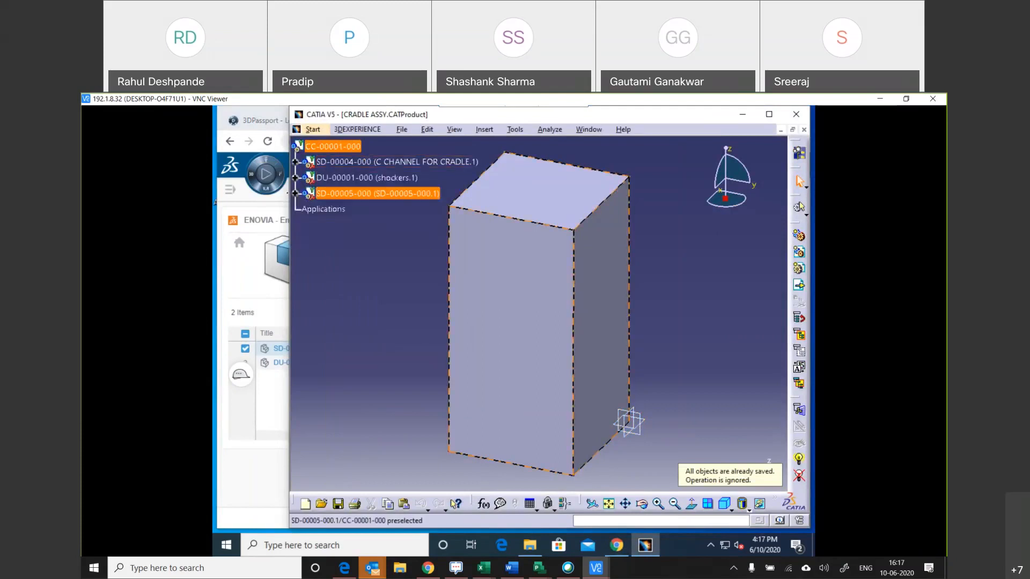
Expand the SD-00005-000 and DU-00001-000 nodes in the specification tree, and close the CRADLE ASSY document.
left_click(295, 193)
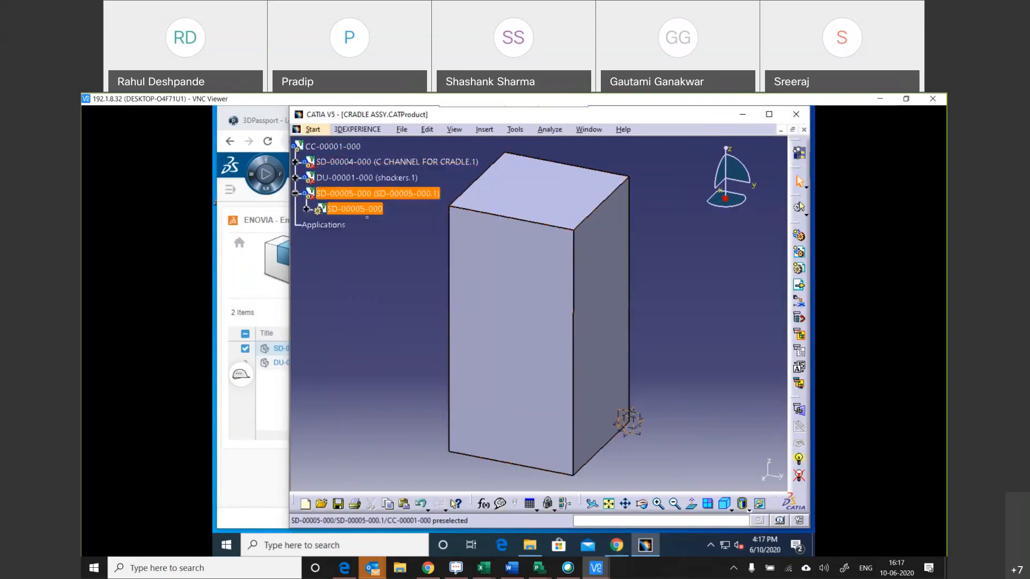
double_click(341, 208)
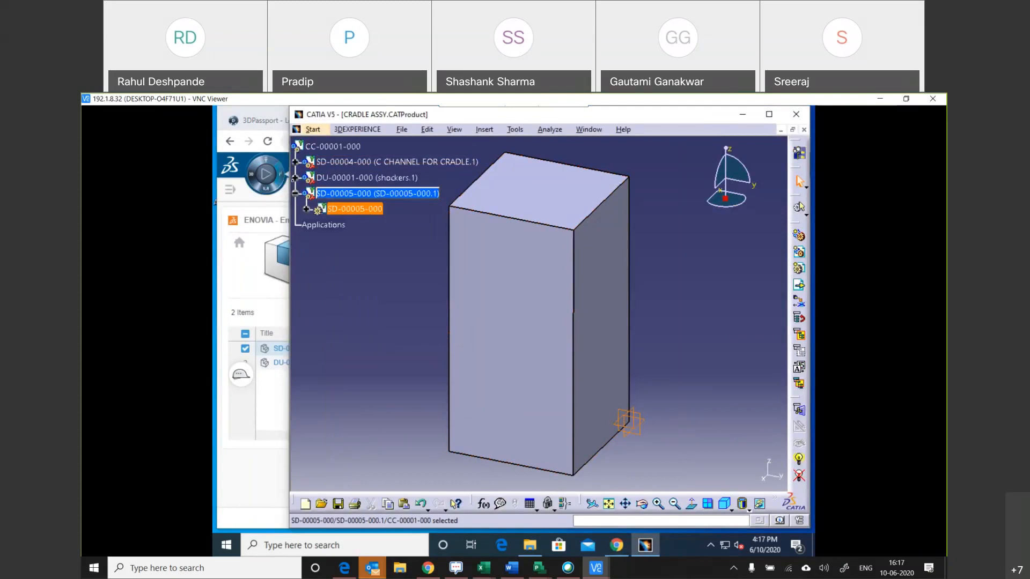
left_click(295, 177)
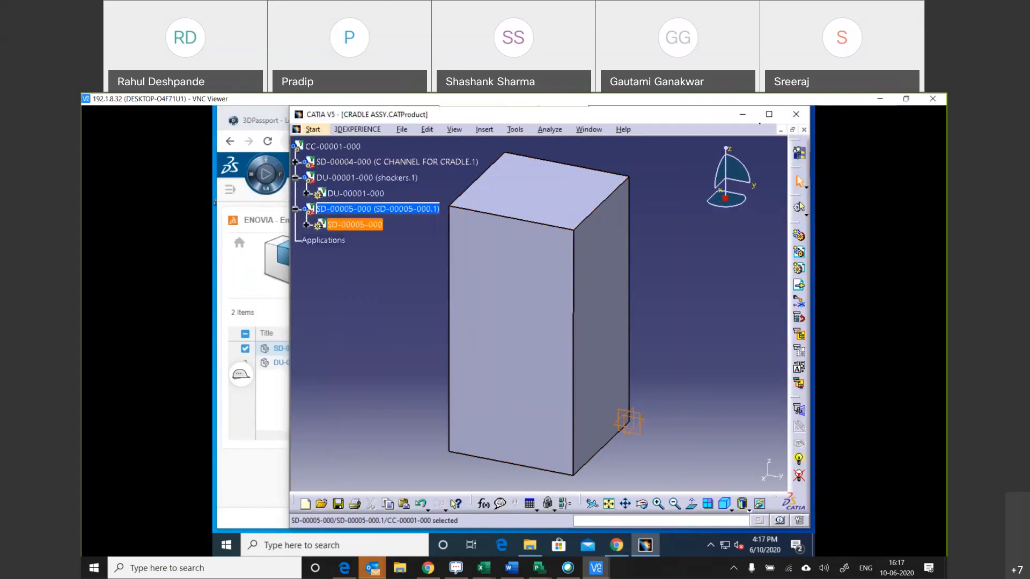
left_click(803, 130)
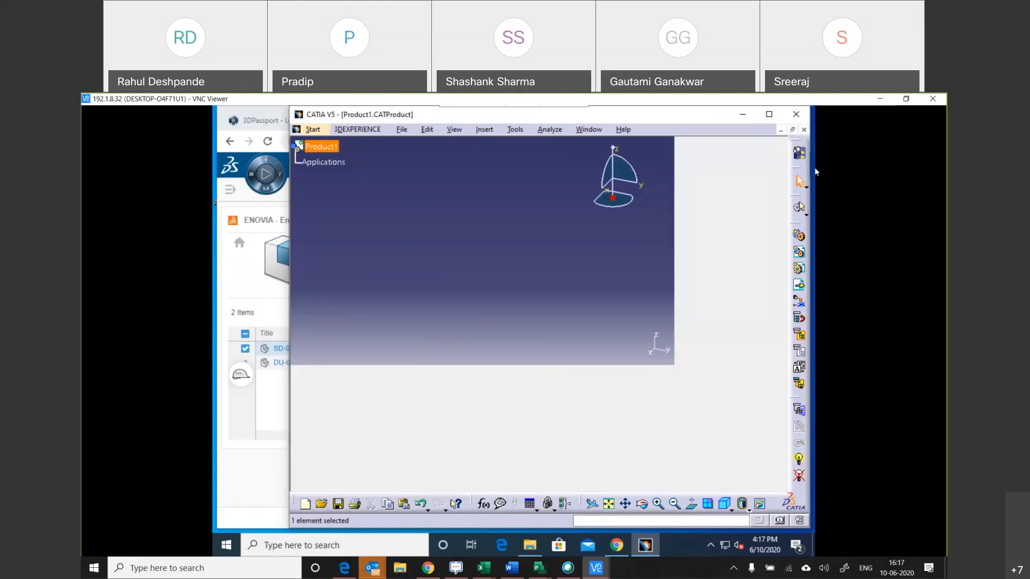
Return to the Product Structure tab of the 3DEXPERIENCE dashboard and focus the 3D view on CC-00001-000.
left_click(745, 118)
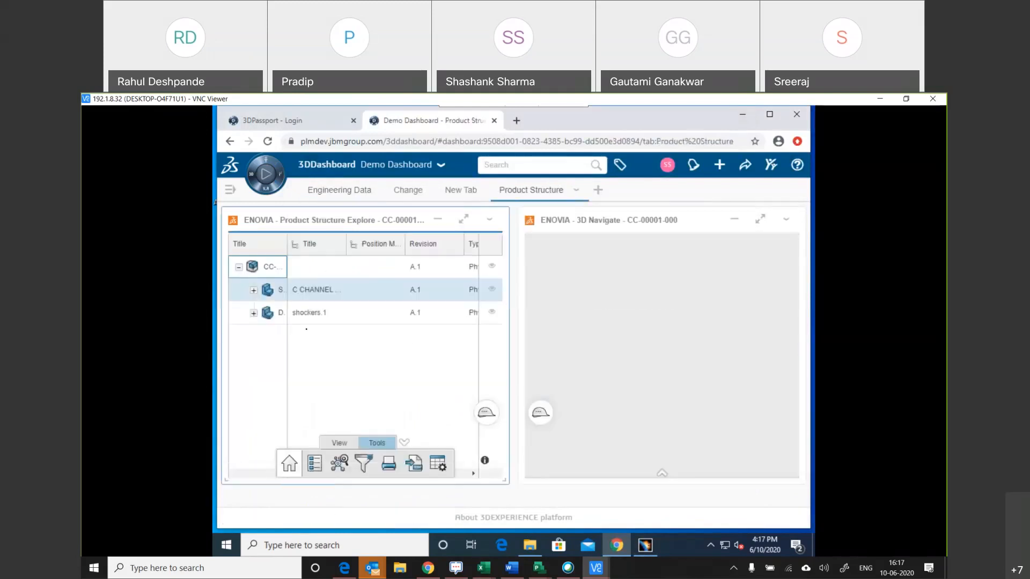
right_click(269, 267)
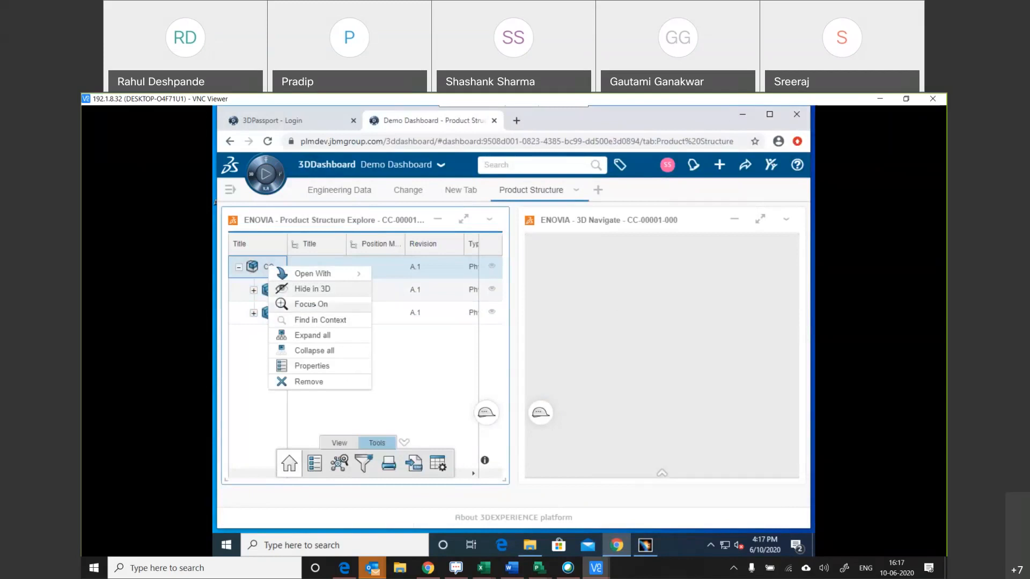
left_click(315, 305)
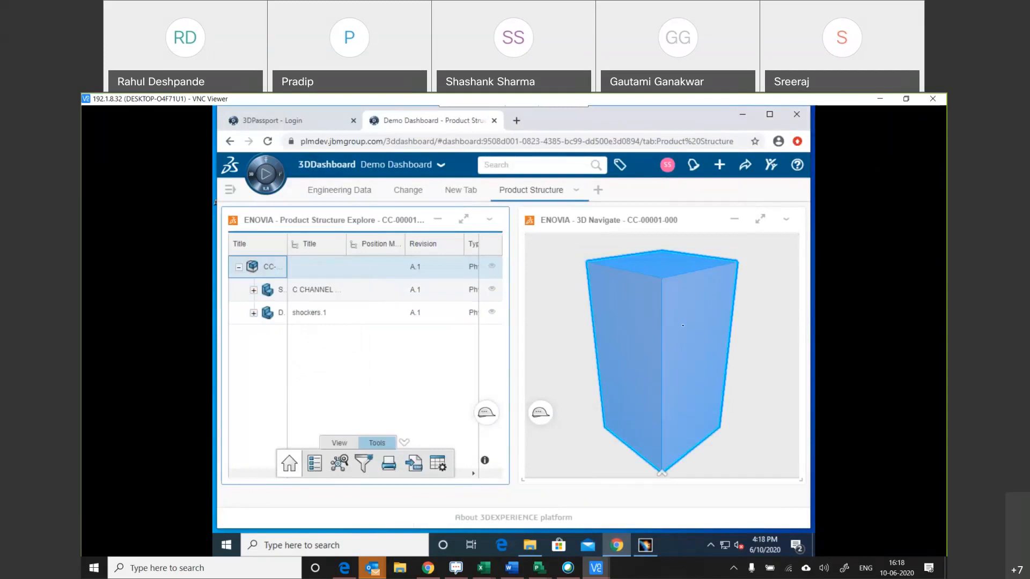
Select the C CHANNEL and shockers.1 components in the product structure to locate them in the 3D view.
left_click(314, 295)
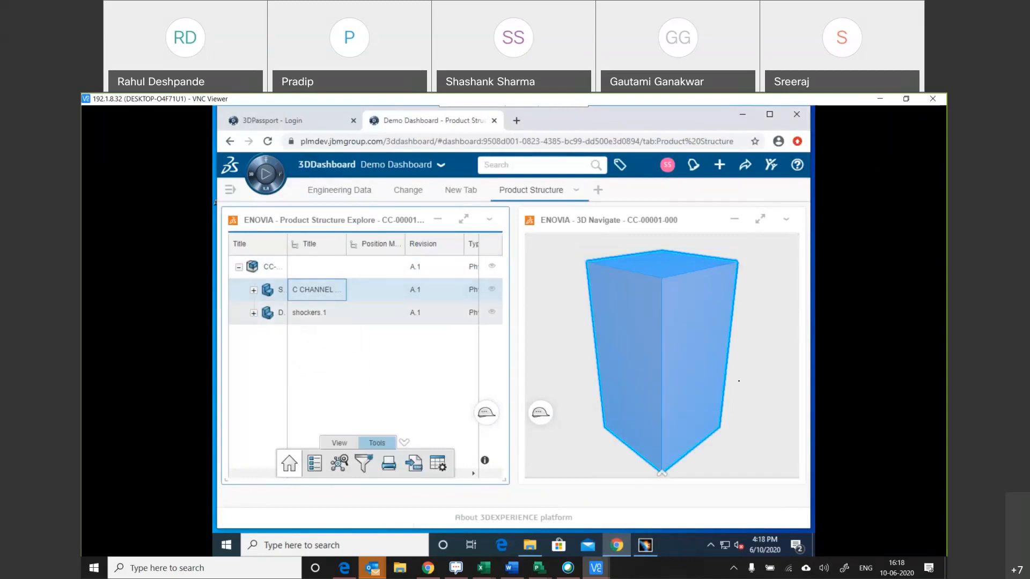
left_click(318, 313)
left_click(704, 473)
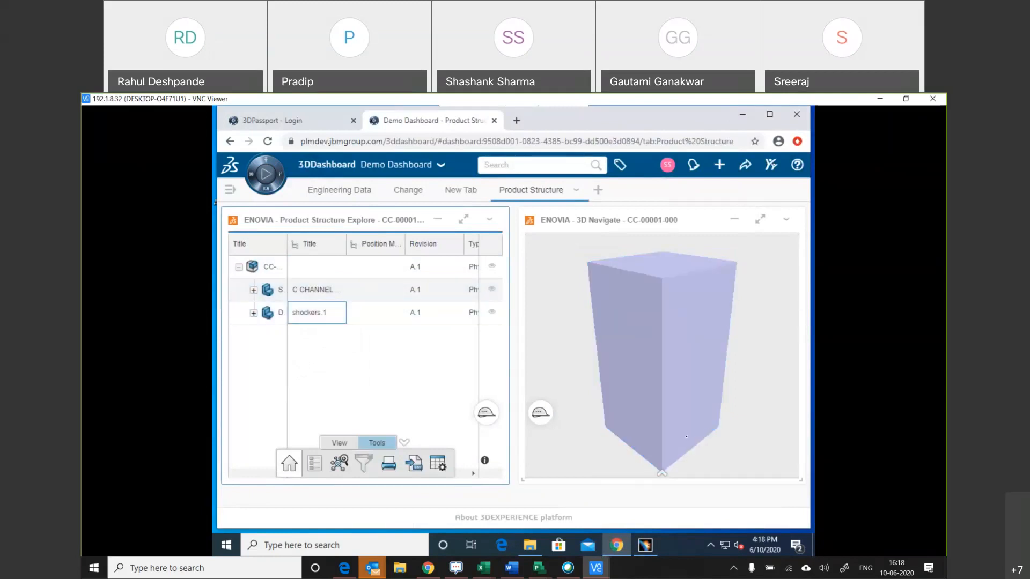
Review the projection options and the Tools commands of the 3D Navigate widget.
left_click(659, 474)
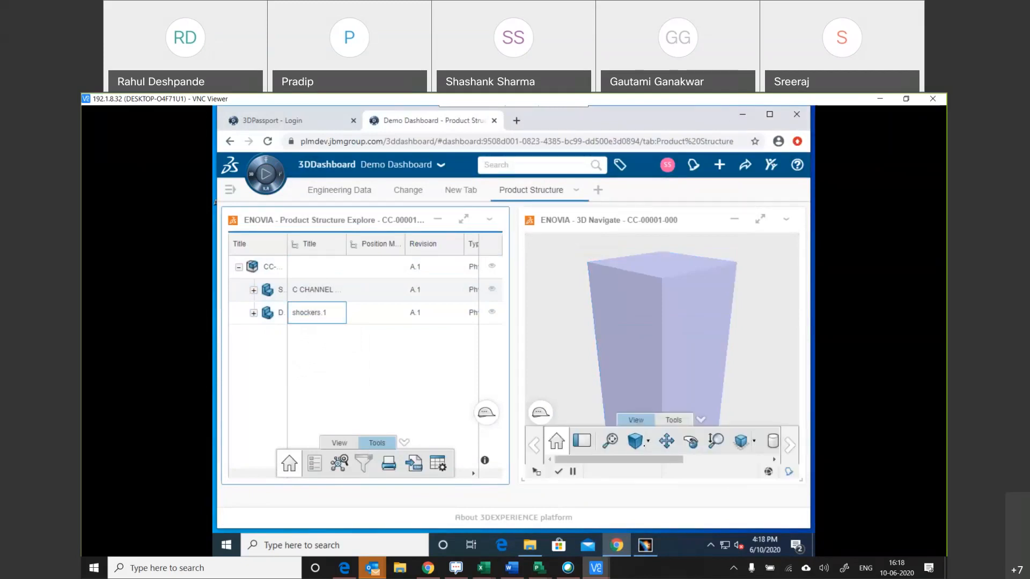
left_click(647, 441)
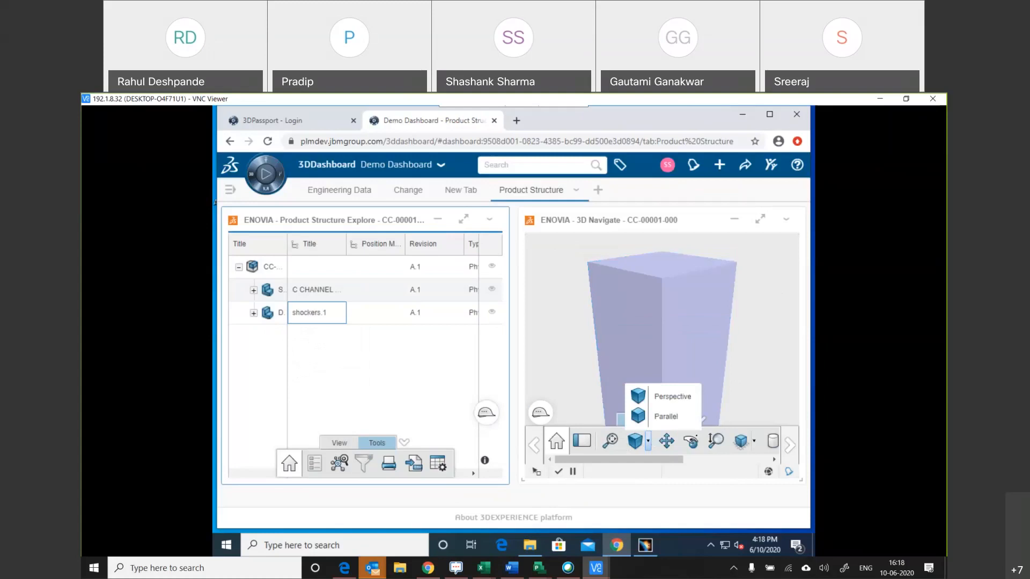
left_click(685, 329)
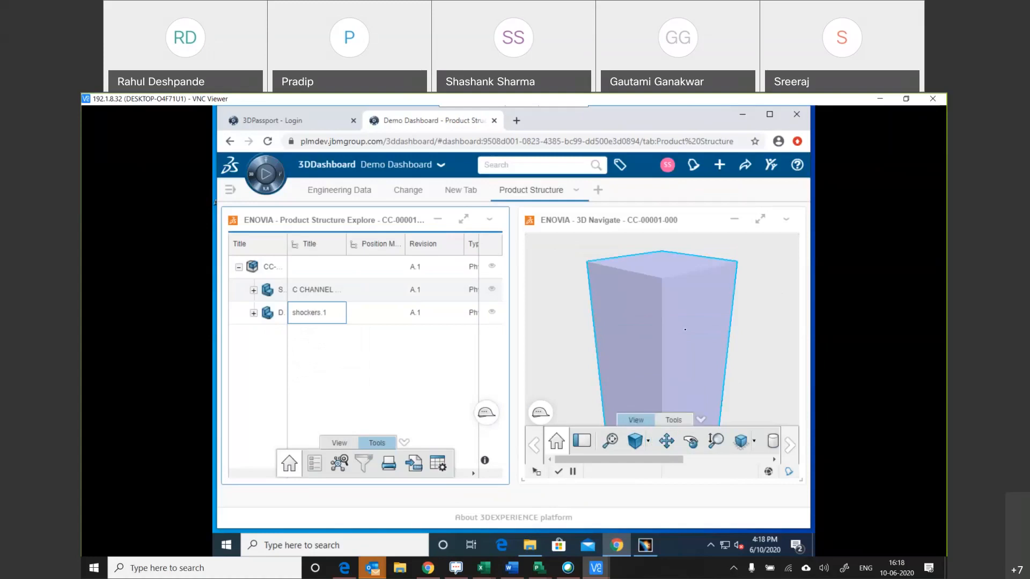
left_click(673, 420)
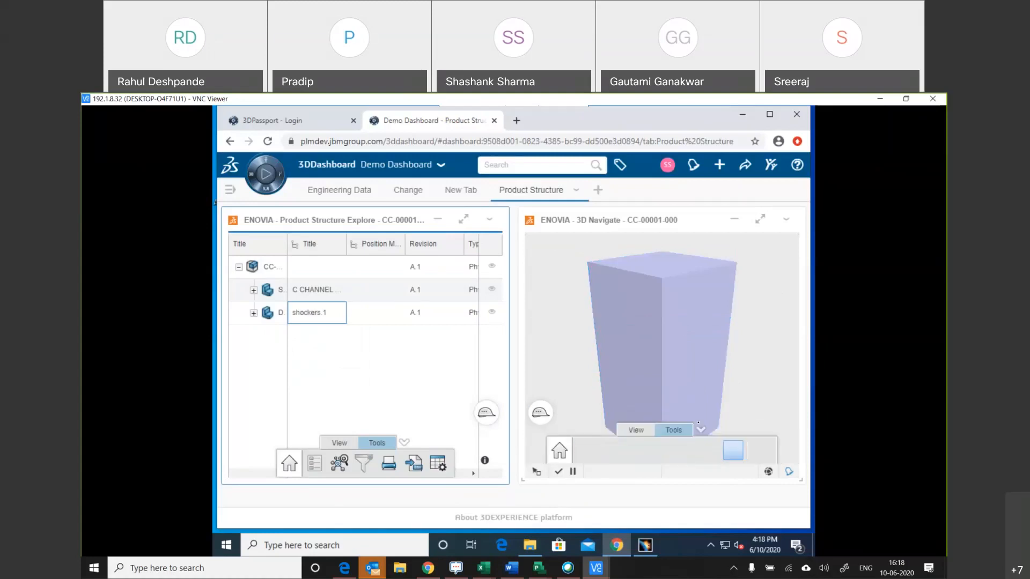
Activate the rotate mode among the View commands of the 3D Navigate widget and maximize the widget.
left_click(636, 430)
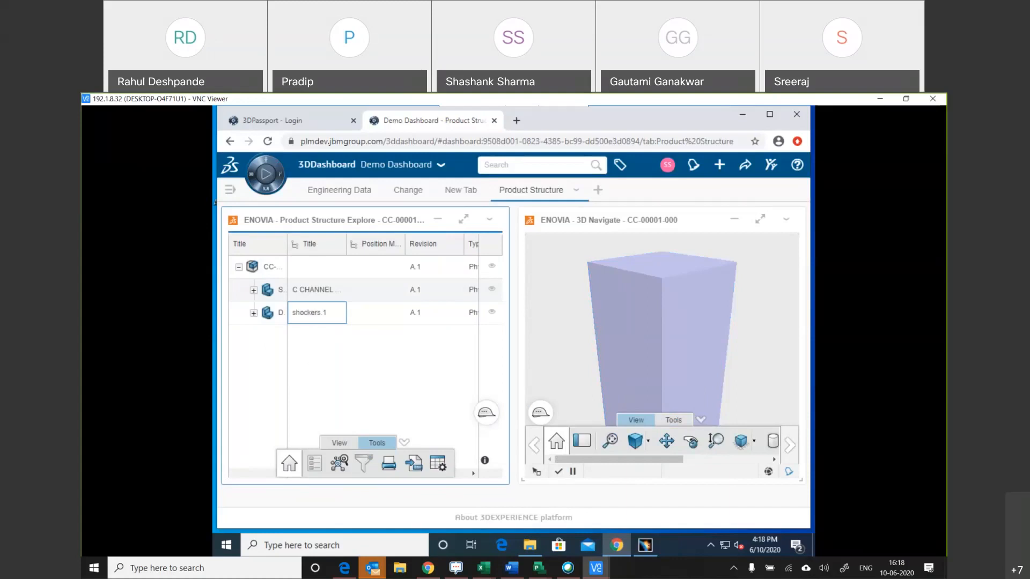
left_click(695, 449)
left_click(760, 219)
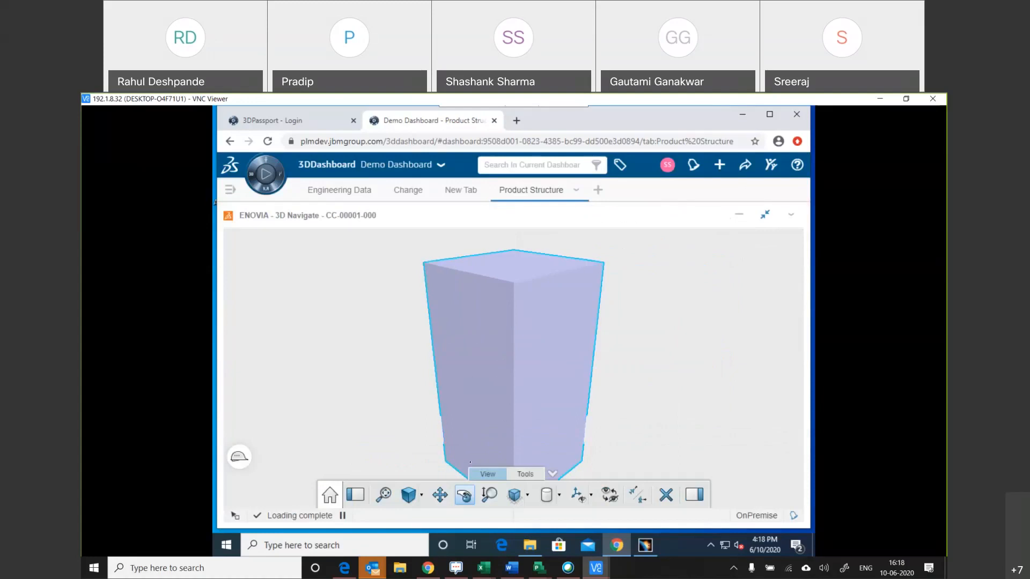
Cut the displayed block with a vertical section plane in the 3D Navigate widget and restore the widget to its normal size.
left_click(525, 474)
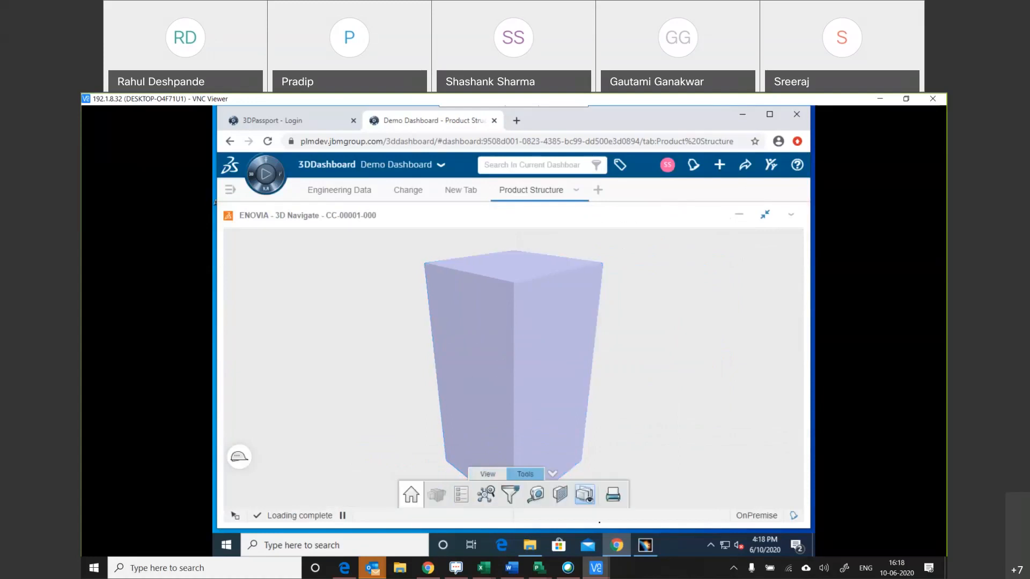
left_click(535, 493)
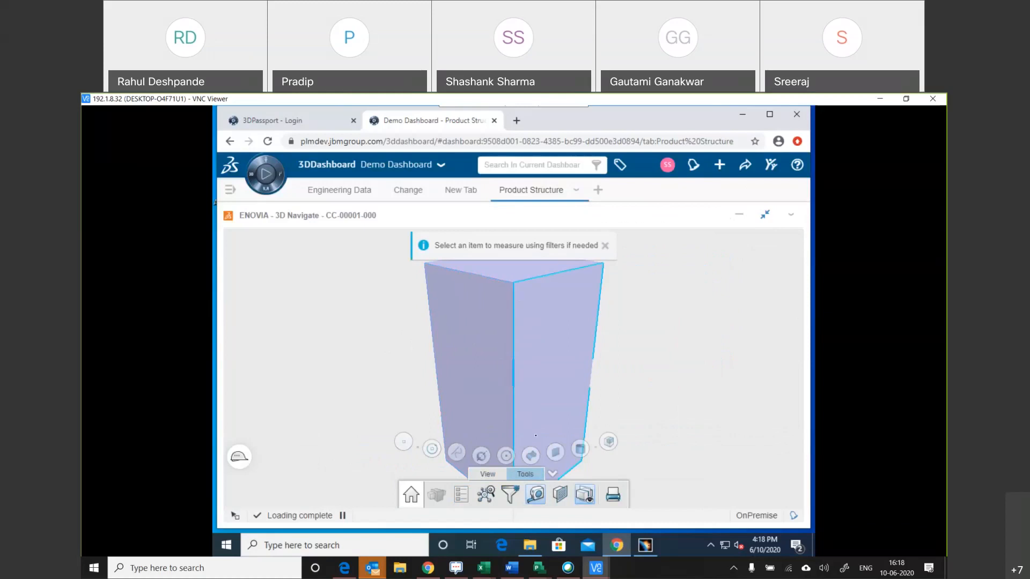
left_click(563, 494)
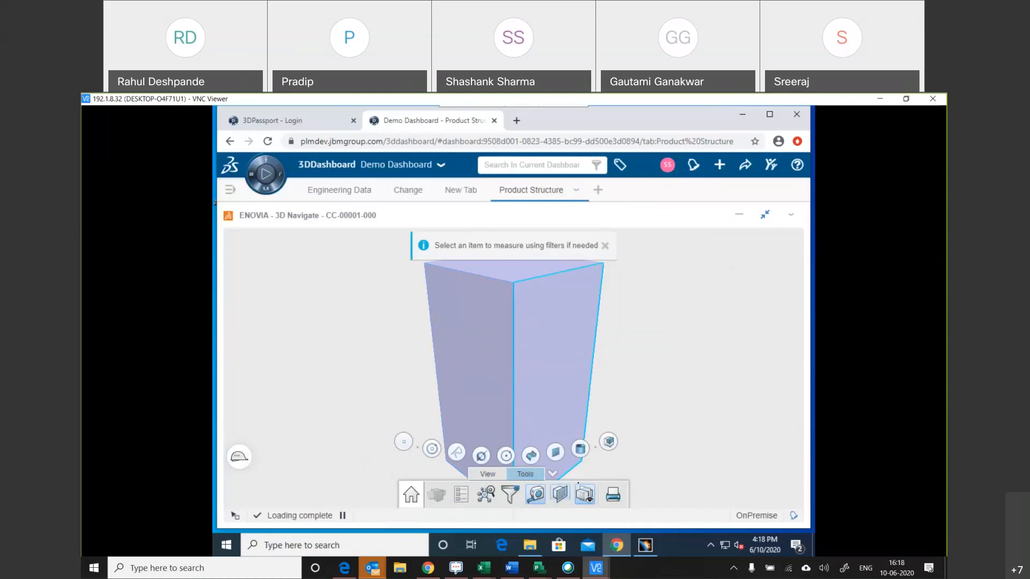
left_click(451, 265)
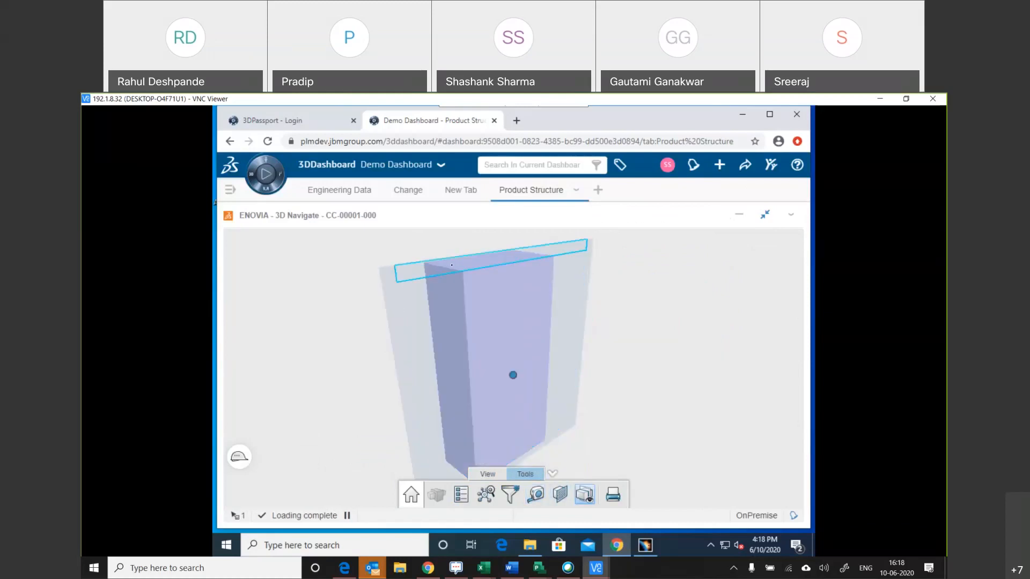
left_click(447, 381)
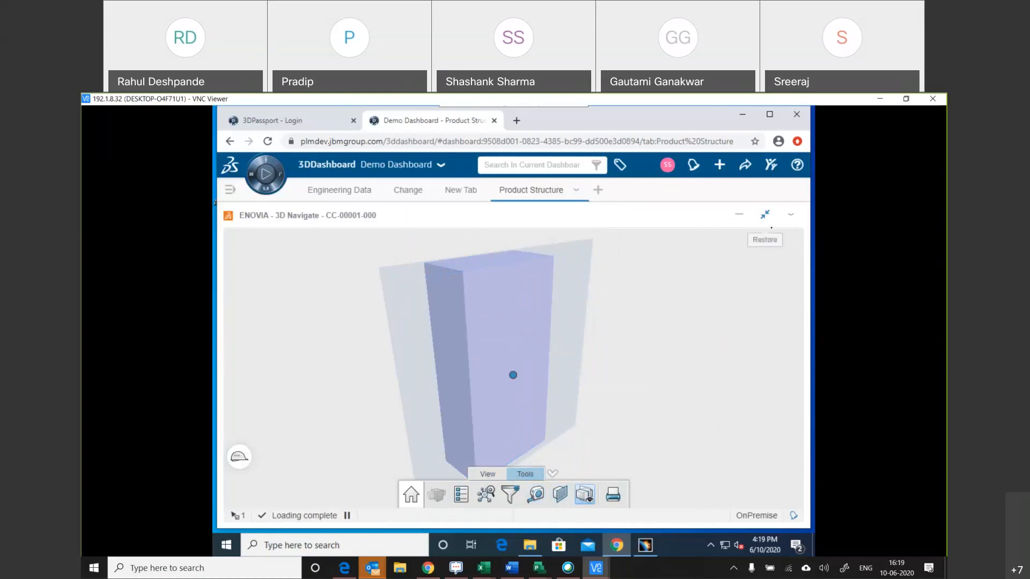
left_click(765, 215)
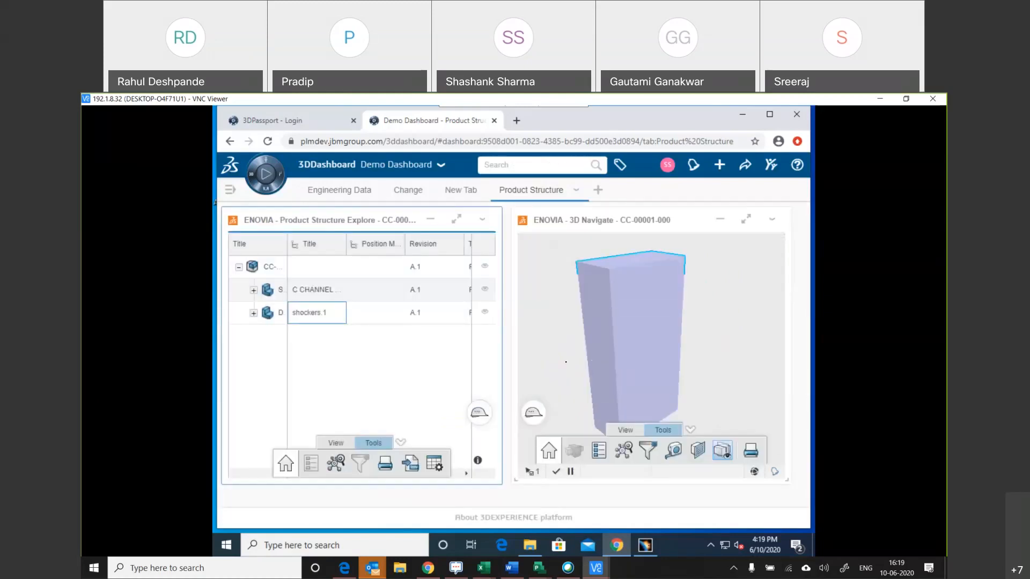